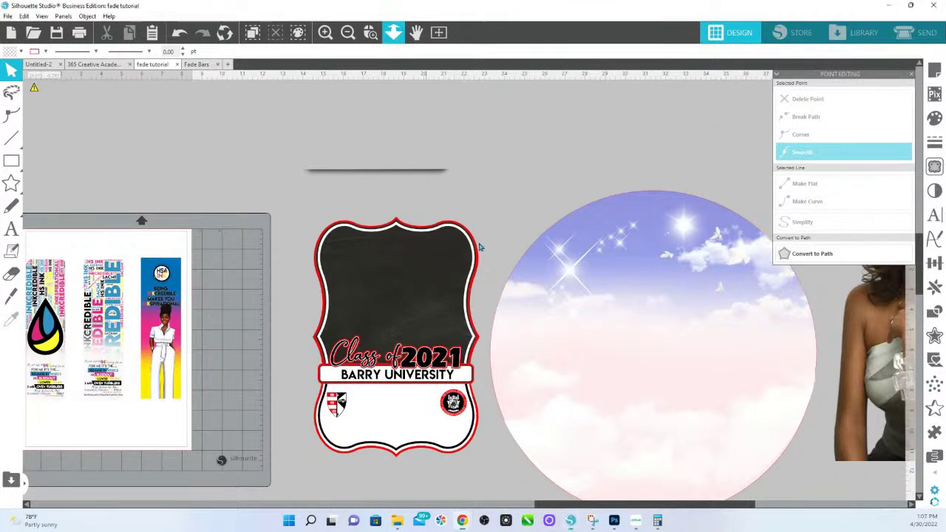
pyautogui.scroll(-3, 482, 231)
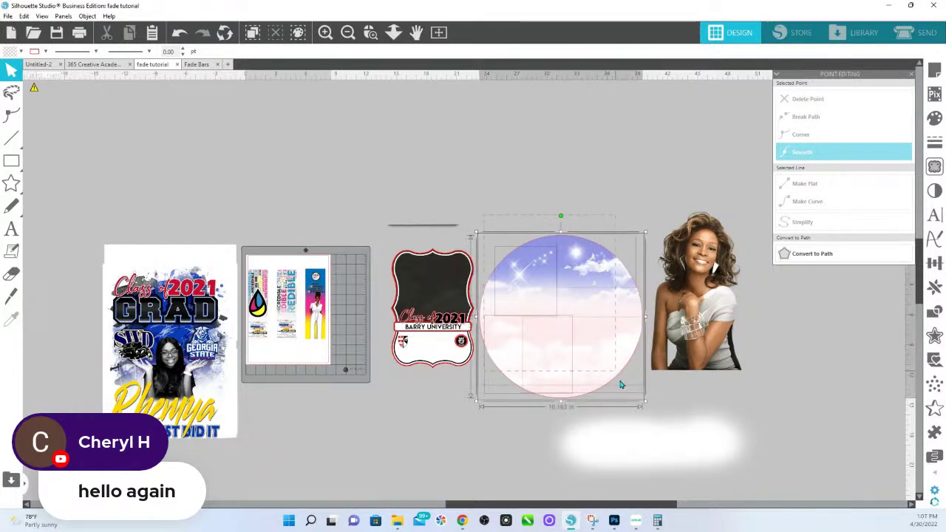
pyautogui.press('z')
pyautogui.moveTo(451, 223); pyautogui.dragTo(816, 433)
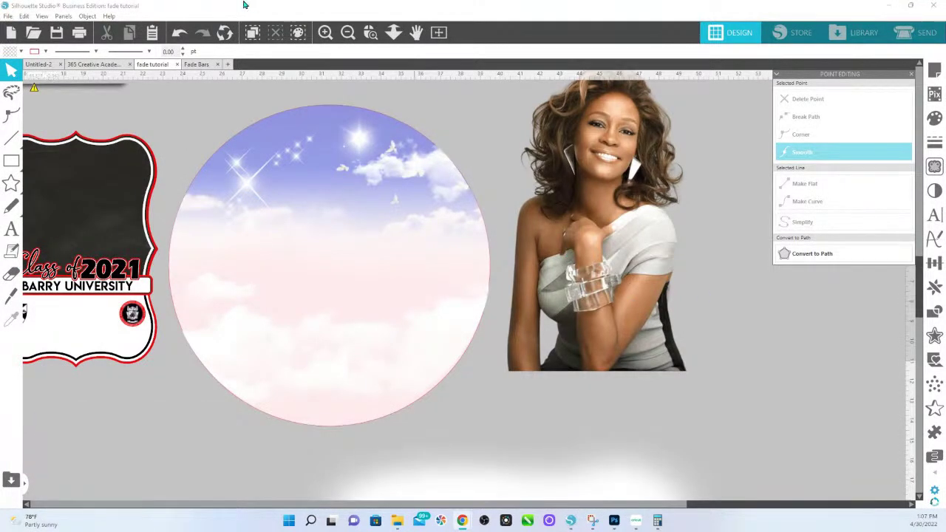
# - Copy the turquoise bar from the Fade Bars document into the fade tutorial document and place it well clear of the artwork
pyautogui.click(196, 64)
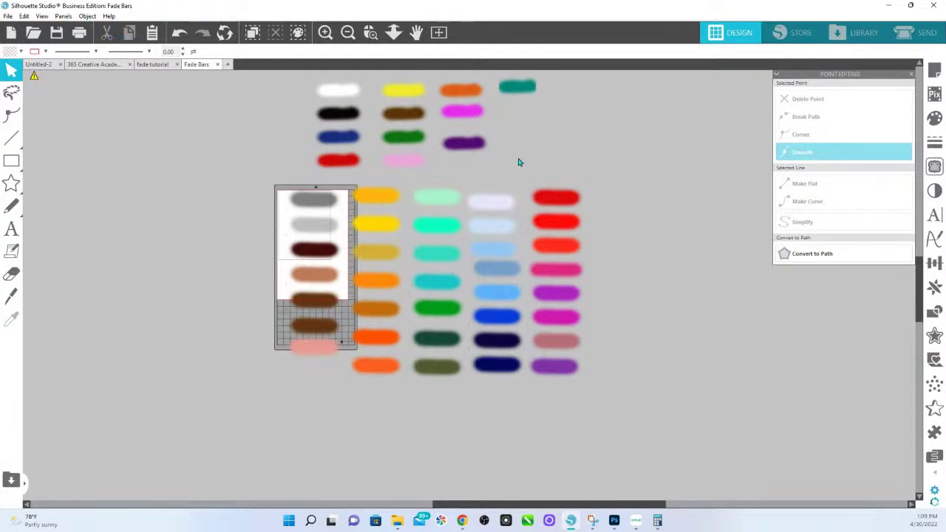
pyautogui.click(446, 295)
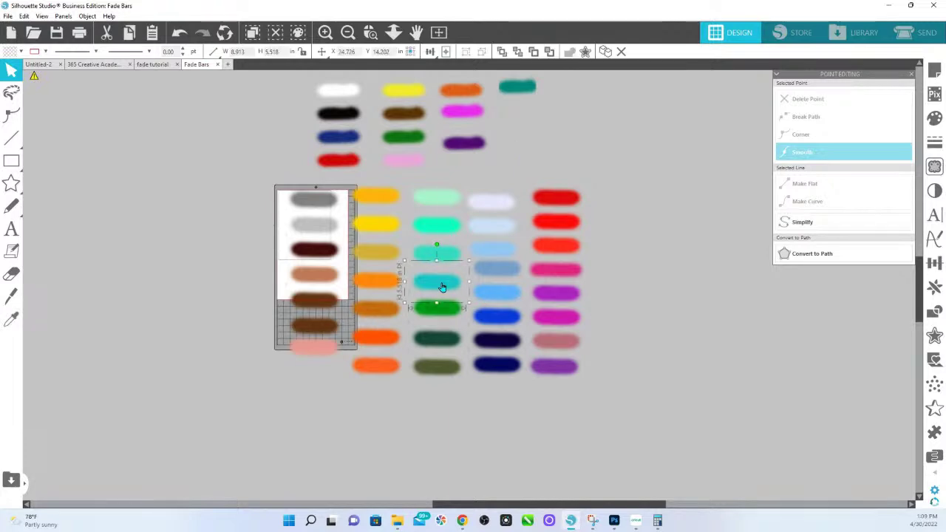
pyautogui.rightClick(439, 281)
pyautogui.click(467, 73)
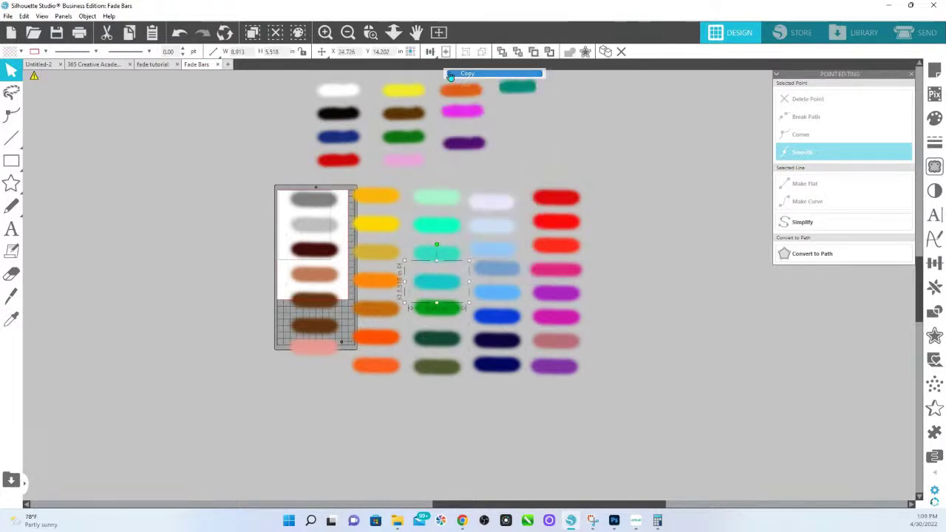
pyautogui.click(158, 68)
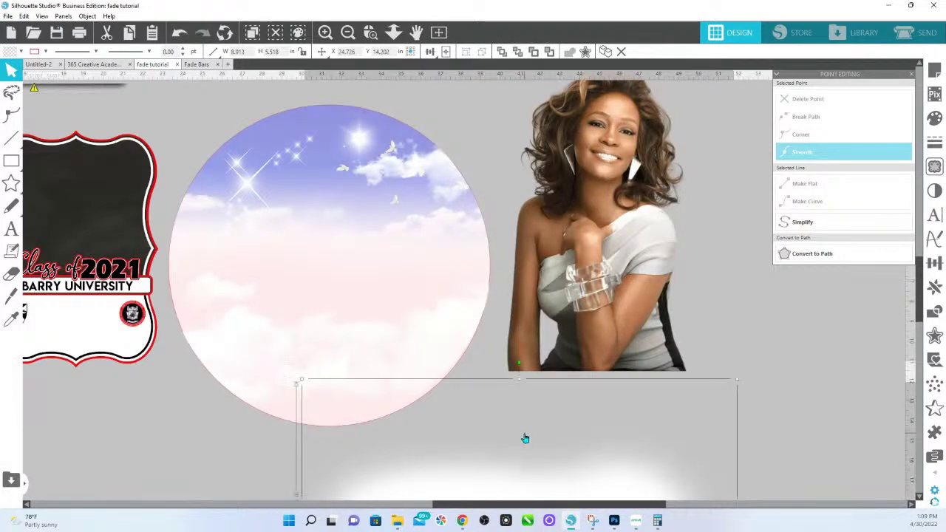
pyautogui.rightClick(126, 447)
pyautogui.click(161, 361)
pyautogui.moveTo(455, 305); pyautogui.dragTo(14, 487)
pyautogui.moveTo(76, 491); pyautogui.dragTo(343, 246)
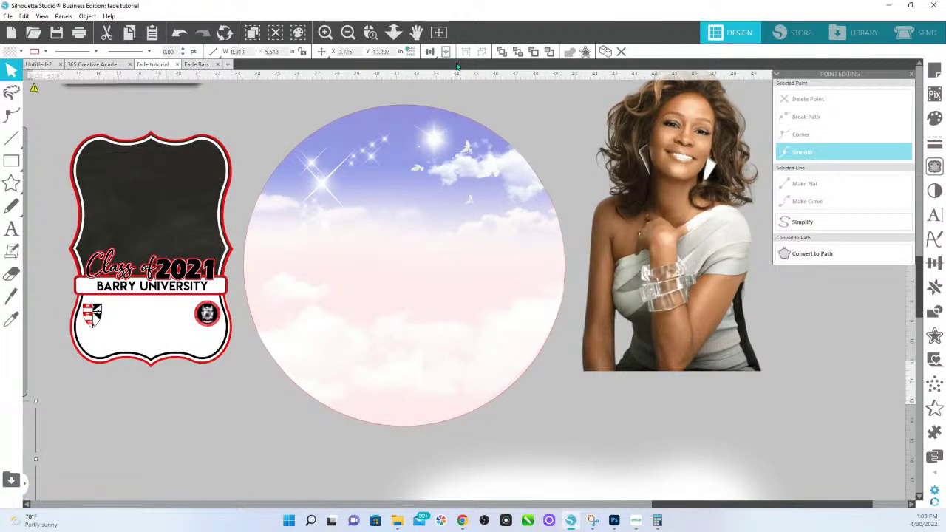
# - Copy the topmost red bar from the Fade Bars document into the fade tutorial document, placing it over the chalkboard badge's lower-left edge
pyautogui.click(195, 64)
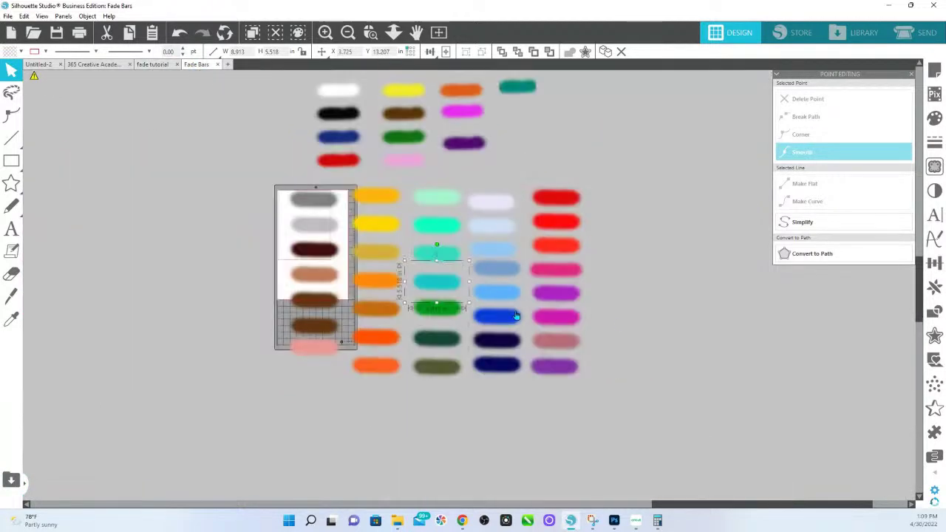
pyautogui.click(566, 198)
pyautogui.rightClick(566, 198)
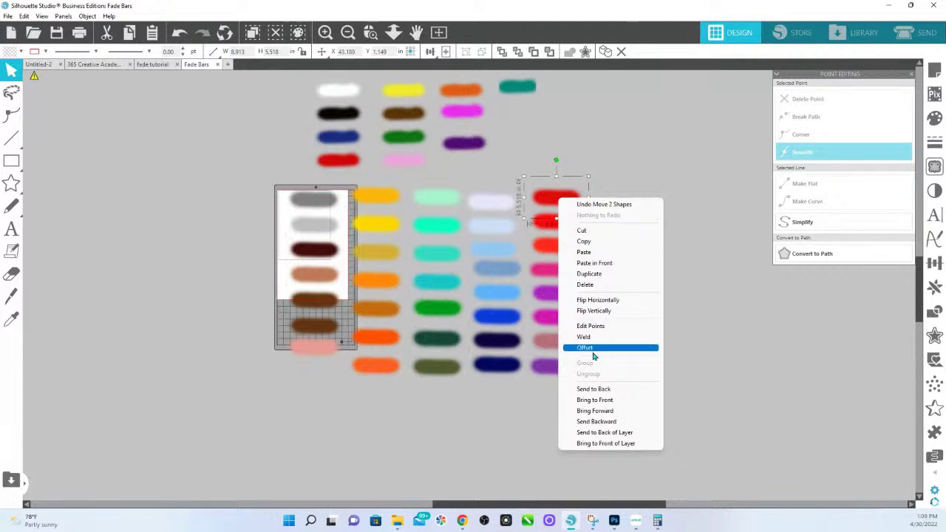
pyautogui.click(603, 242)
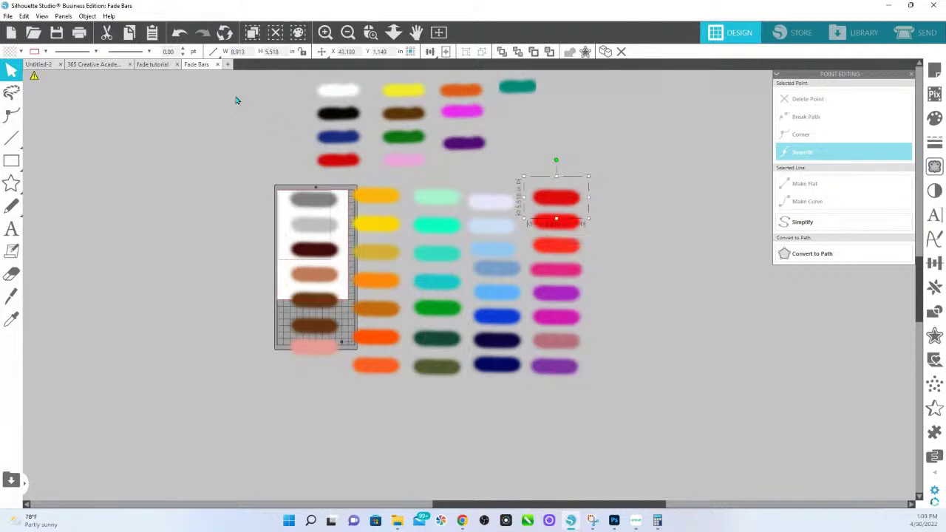
pyautogui.click(152, 65)
pyautogui.rightClick(132, 434)
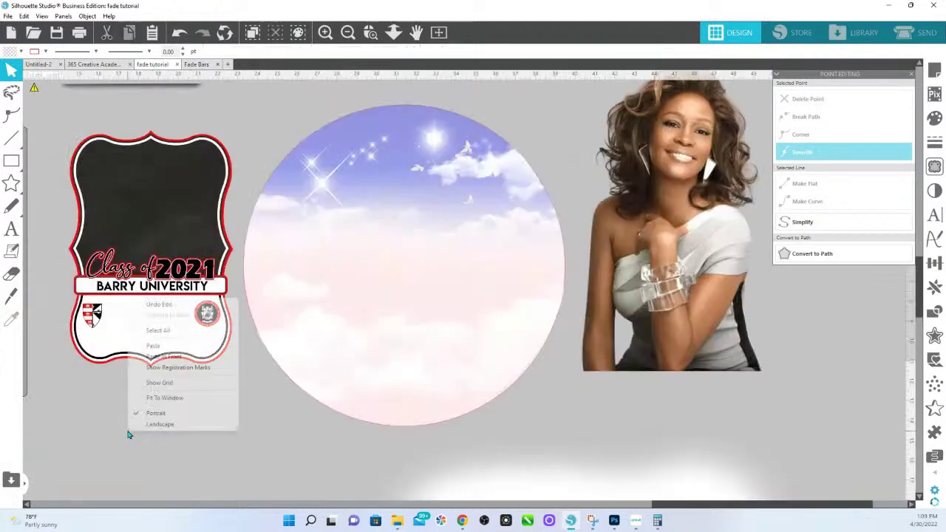
pyautogui.click(177, 349)
pyautogui.moveTo(455, 313); pyautogui.dragTo(92, 372)
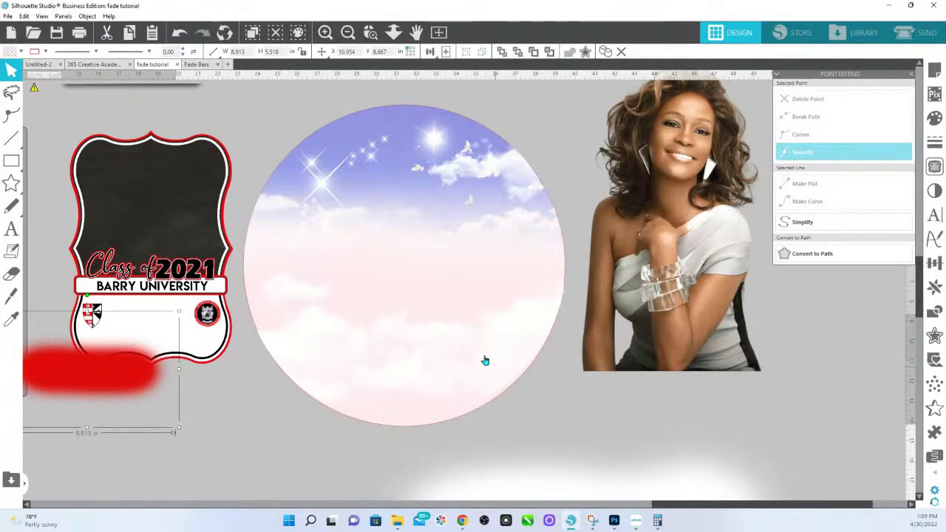
# - Place the woman's portrait on the sky circle and scale it proportionally to about 9.89 by 14.53 in
pyautogui.scroll(-1, 473, 365)
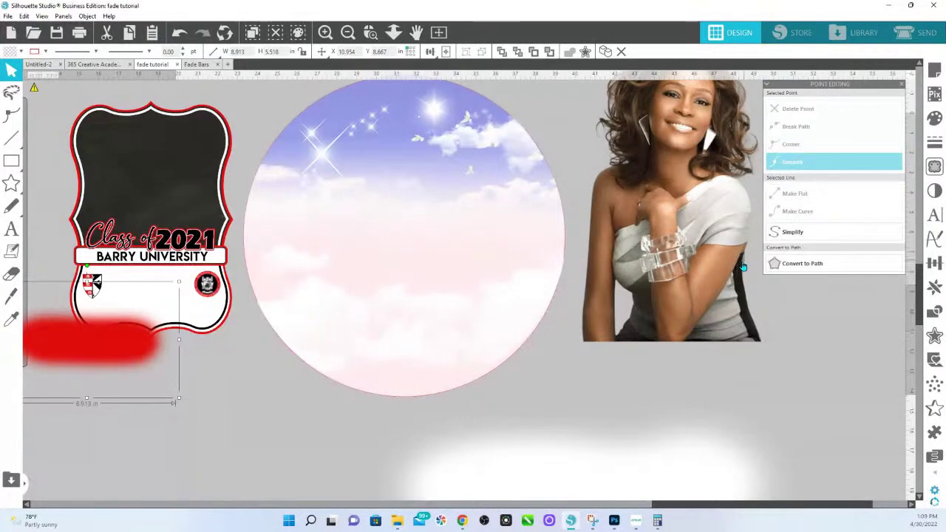
pyautogui.moveTo(694, 191); pyautogui.dragTo(432, 207)
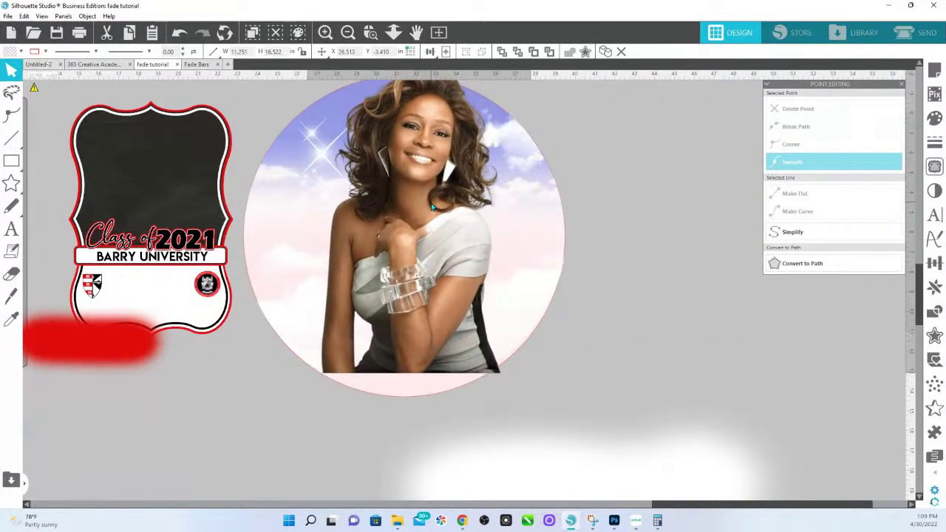
pyautogui.scroll(1, 521, 152)
pyautogui.scroll(1, 521, 151)
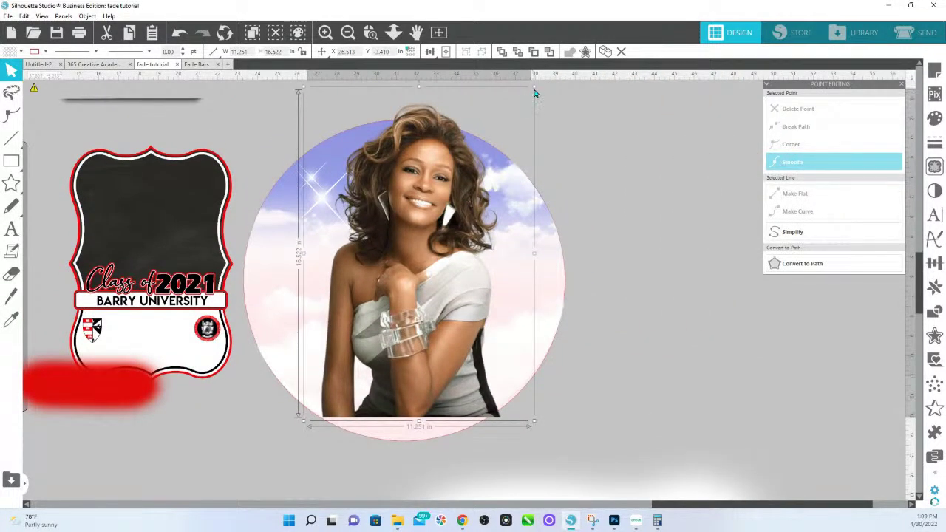
pyautogui.moveTo(533, 90); pyautogui.dragTo(462, 162)
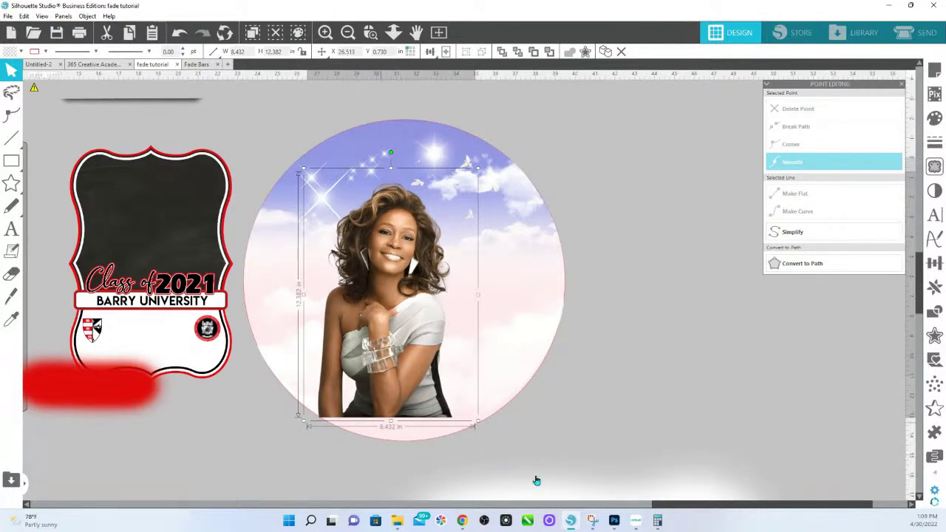
pyautogui.moveTo(478, 170); pyautogui.dragTo(521, 147)
pyautogui.moveTo(388, 250); pyautogui.dragTo(397, 273)
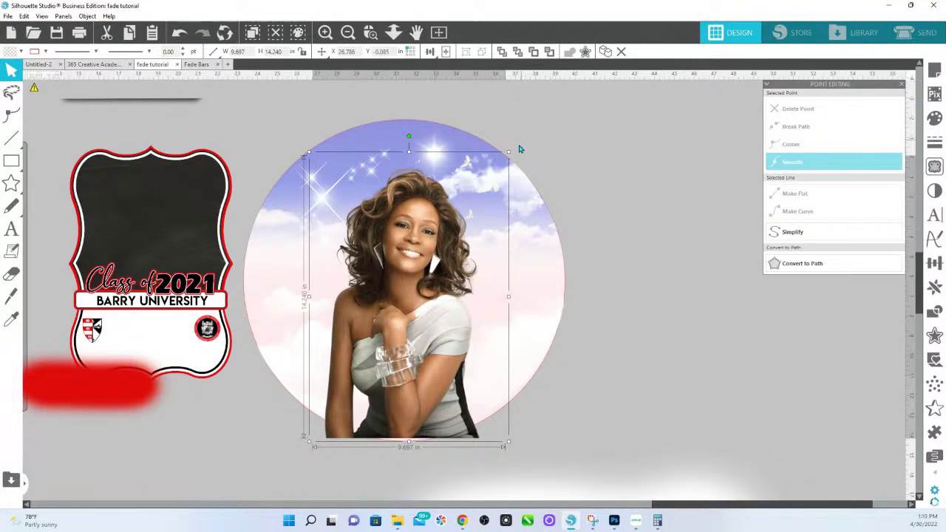
pyautogui.moveTo(507, 152); pyautogui.dragTo(512, 144)
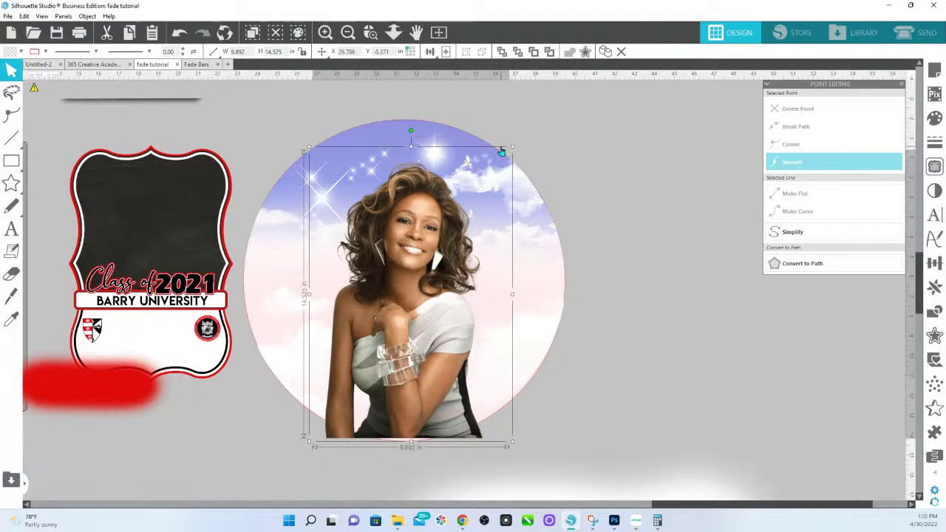
pyautogui.click(405, 122)
pyautogui.click(405, 123)
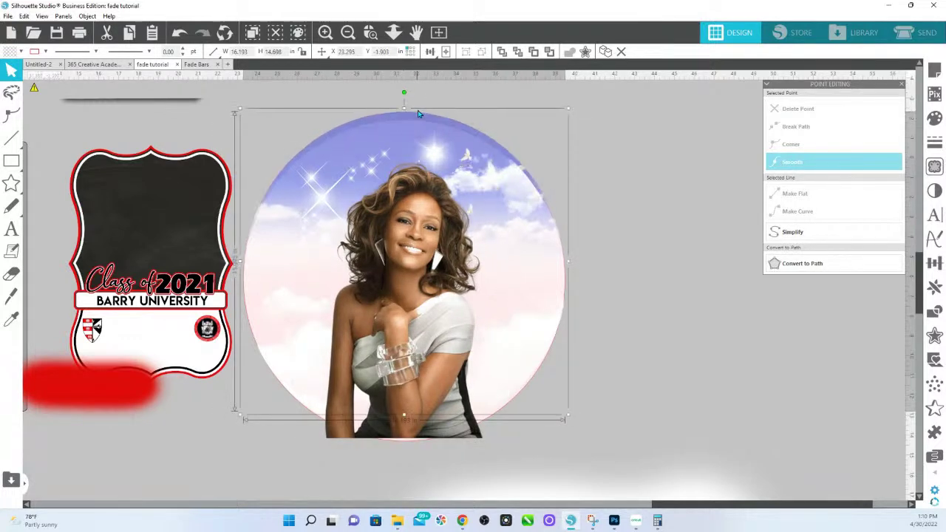
pyautogui.moveTo(419, 115); pyautogui.dragTo(418, 123)
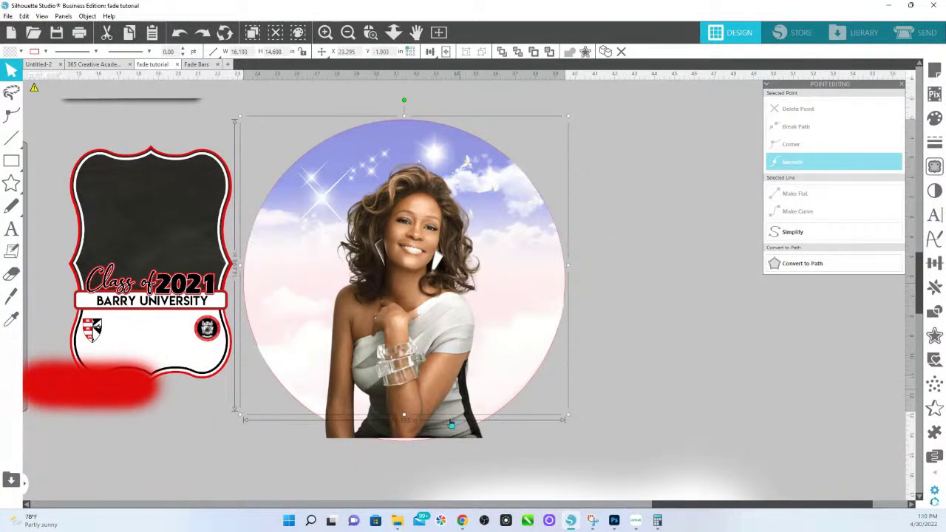
# - Move the white fade bar farther away from the sky circle and undo the accidental shift of the circle outline
pyautogui.click(485, 427)
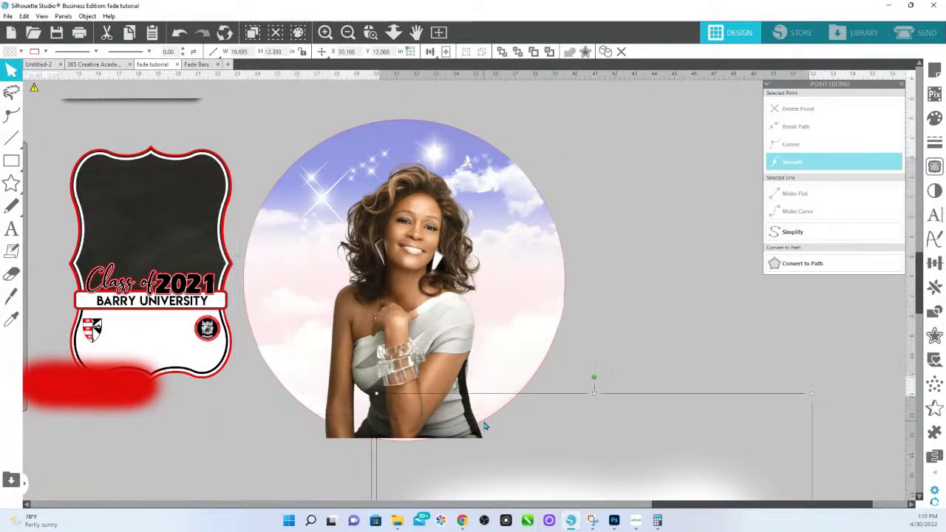
pyautogui.moveTo(520, 451); pyautogui.dragTo(403, 446)
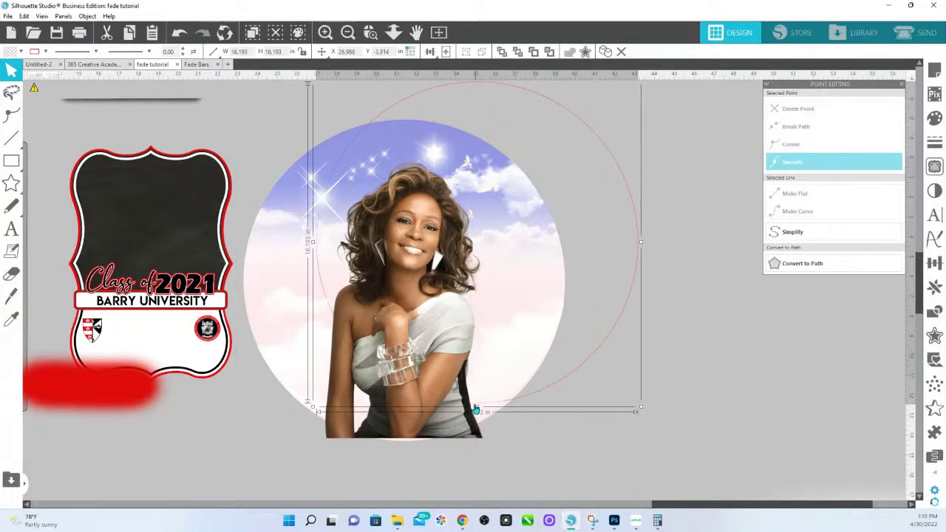
pyautogui.hotkey('ctrl', 'z')
pyautogui.press('ctrl')
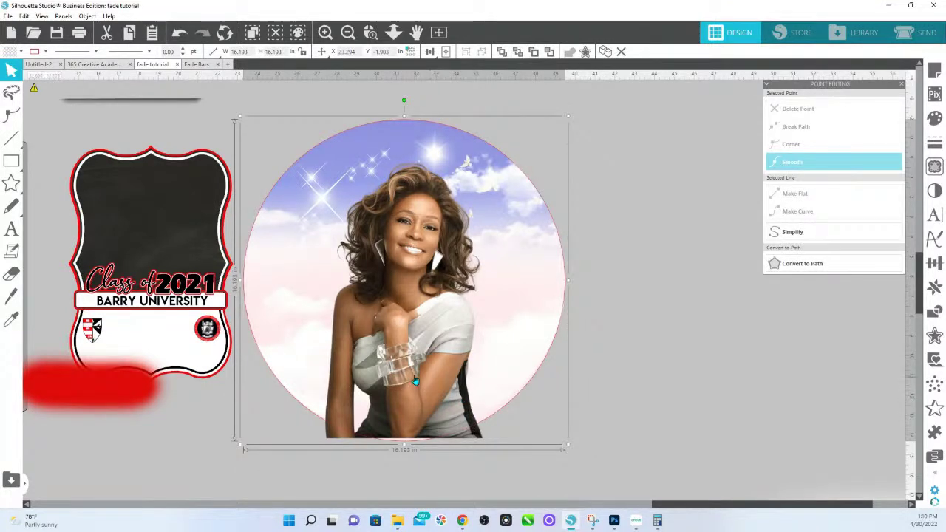
# - Nudge the portrait down past the sky circle's lower edge and crop it to the circle outline
pyautogui.click(618, 362)
pyautogui.moveTo(460, 437); pyautogui.dragTo(463, 441)
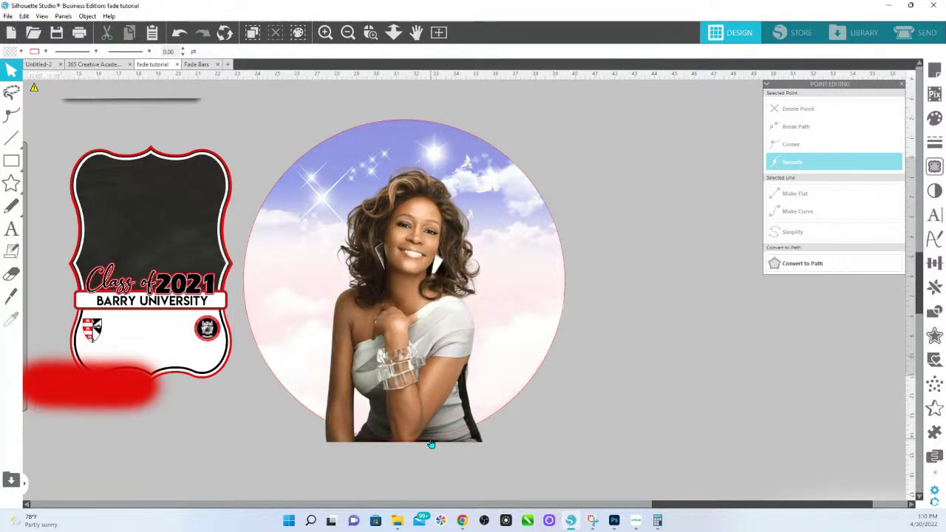
pyautogui.click(432, 442)
pyautogui.click(606, 359)
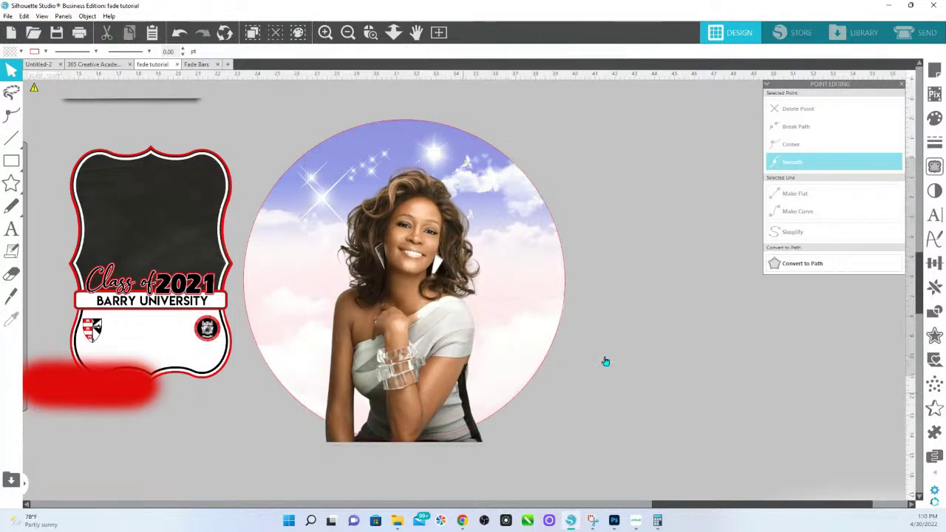
pyautogui.click(436, 439)
pyautogui.keyDown('shift'); pyautogui.click(436, 443); pyautogui.keyUp('shift')
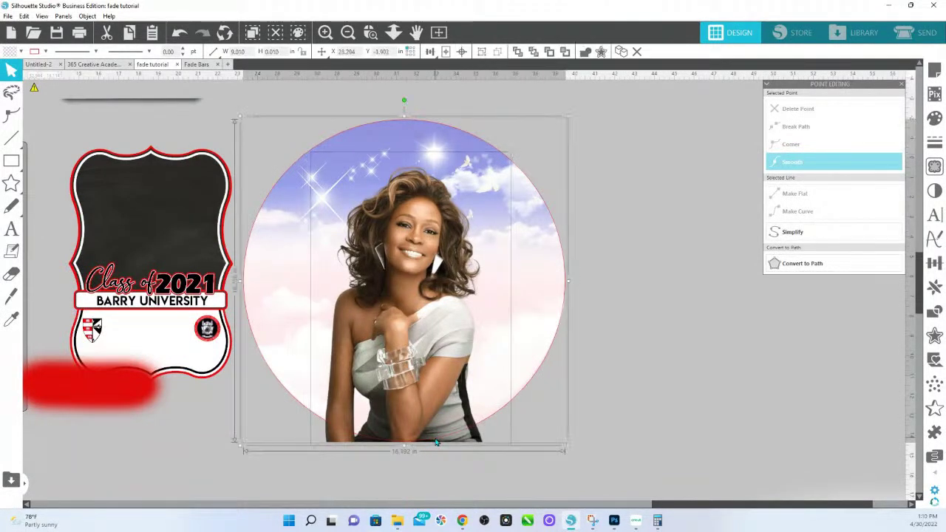
pyautogui.click(933, 312)
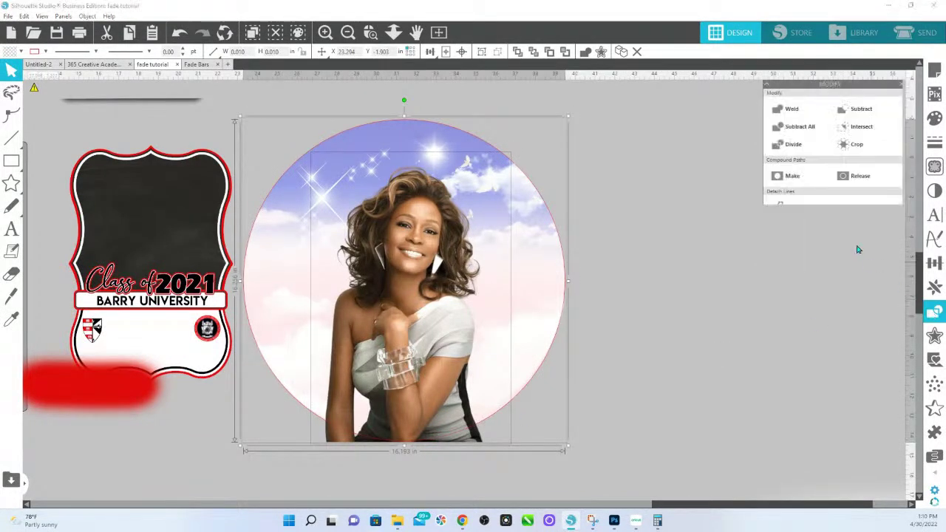
pyautogui.click(857, 144)
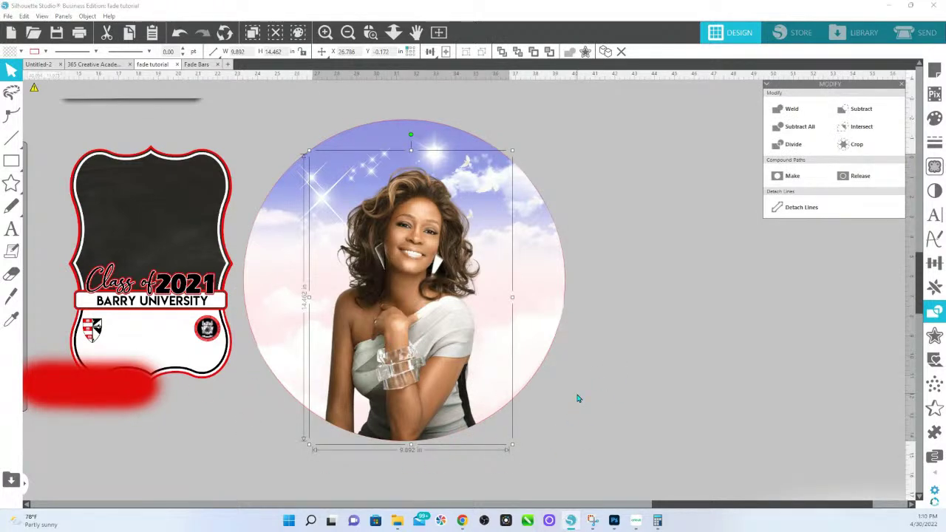
# - Undo the portrait's crop and move the portrait off the sky circle
pyautogui.press('i')
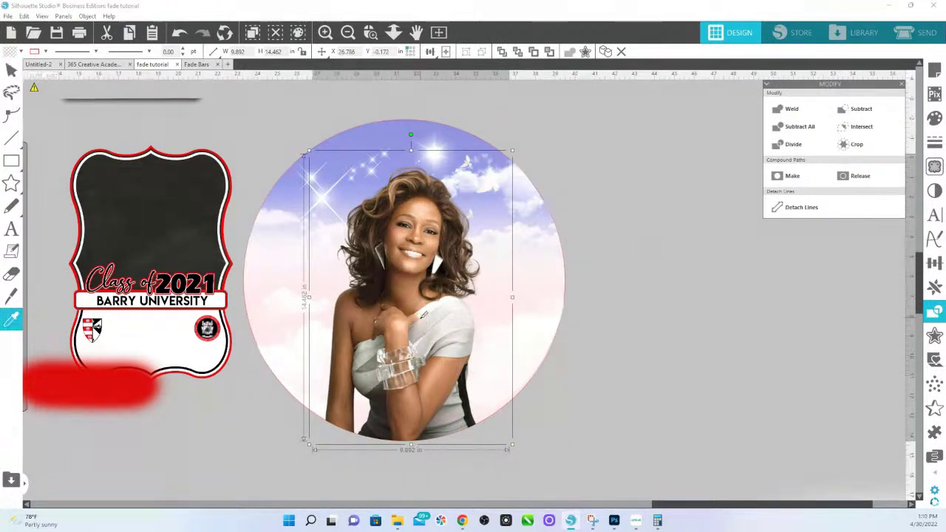
pyautogui.hotkey('ctrl', 'z')
pyautogui.hotkey('ctrl', 'z')
pyautogui.hotkey('ctrl', 'z')
pyautogui.click(406, 329)
pyautogui.press('i')
pyautogui.click(410, 325)
pyautogui.moveTo(427, 376); pyautogui.dragTo(429, 340)
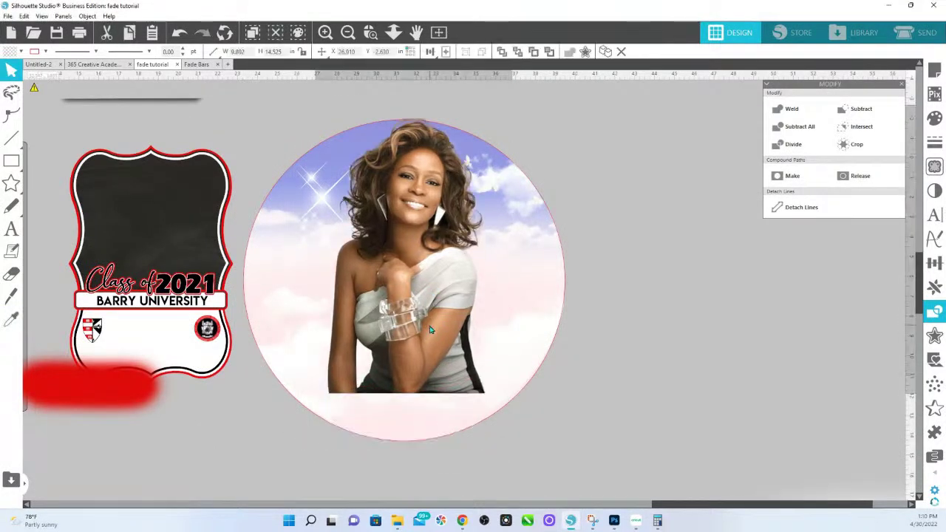
pyautogui.press('Escape')
pyautogui.hotkey('ctrl', 'z')
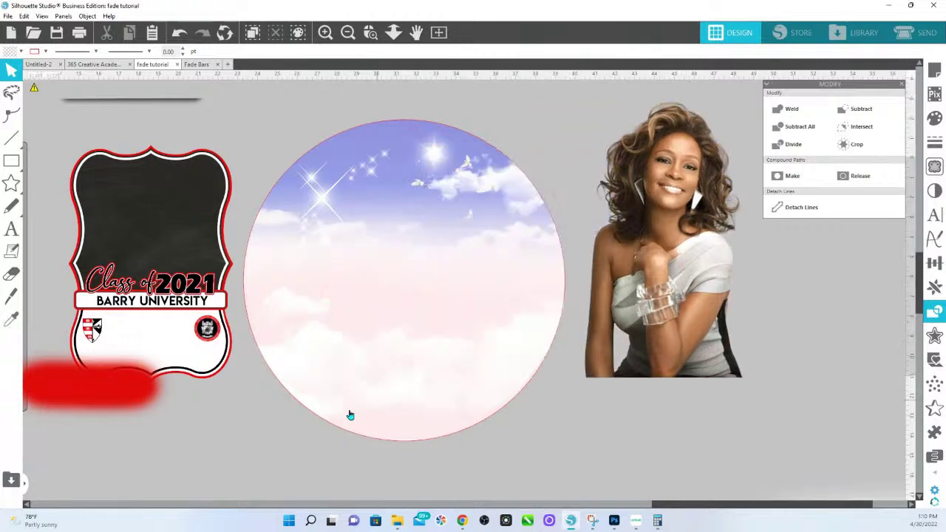
# - Position the portrait just right of the sky circle and bring the cloud images in the circle's lower half to the front
pyautogui.moveTo(647, 339); pyautogui.dragTo(607, 343)
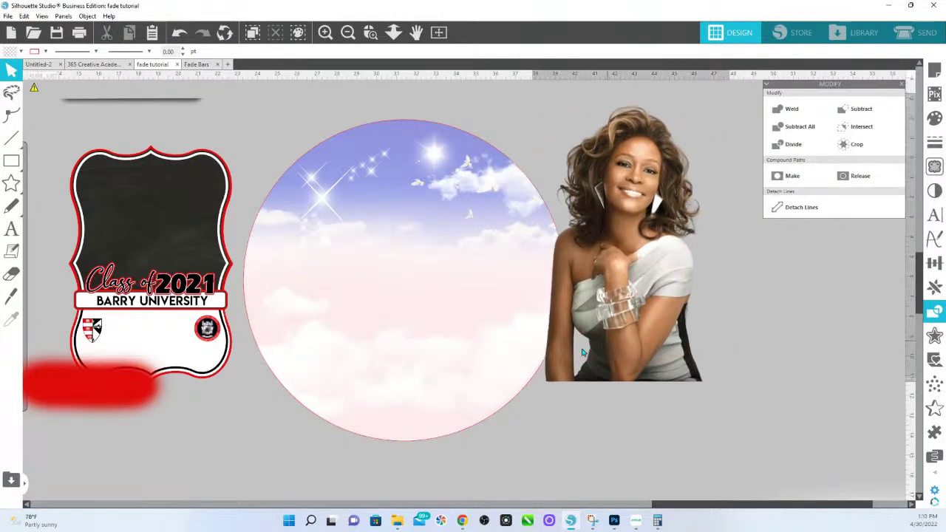
pyautogui.click(522, 368)
pyautogui.click(314, 369)
pyautogui.rightClick(305, 365)
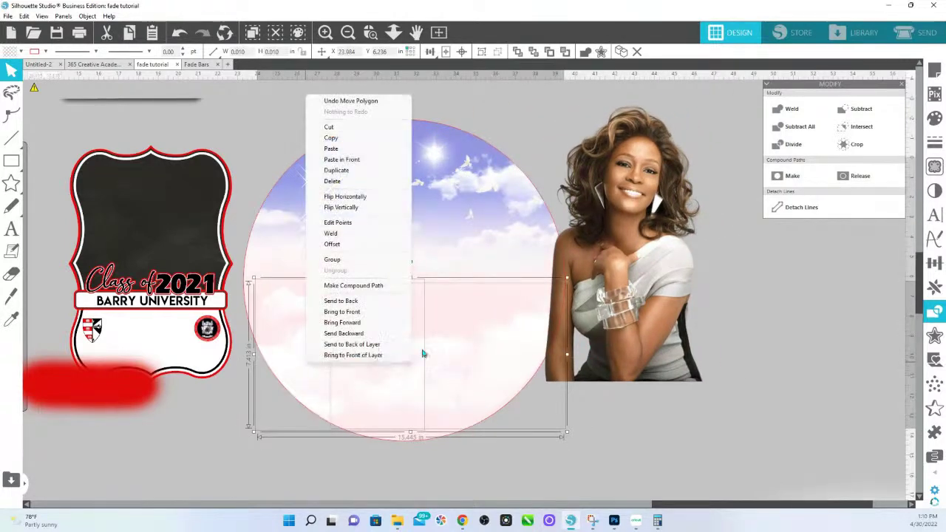
pyautogui.click(380, 312)
# - Move the portrait onto the sky circle behind the clouds and scale it to about 8.86 by 13.02 in
pyautogui.moveTo(664, 328); pyautogui.dragTo(426, 313)
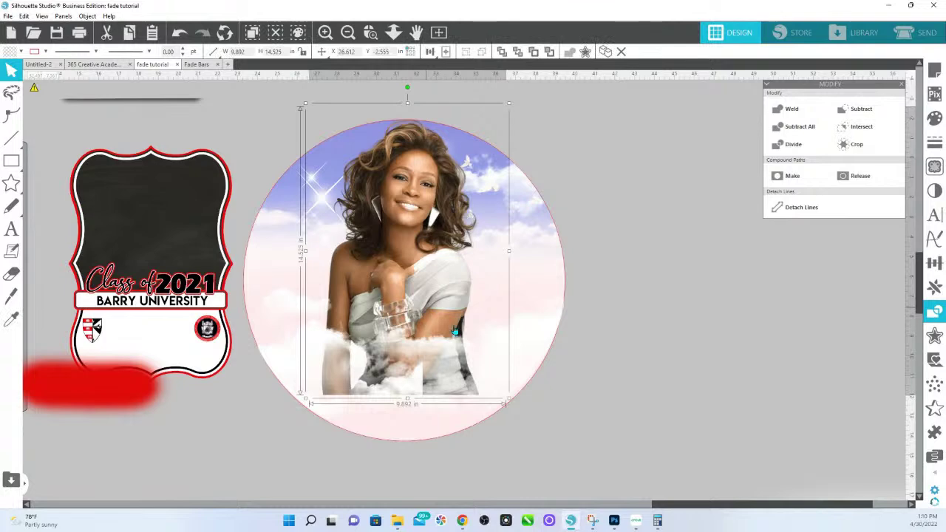
pyautogui.moveTo(509, 398); pyautogui.dragTo(471, 361)
pyautogui.moveTo(410, 307); pyautogui.dragTo(421, 305)
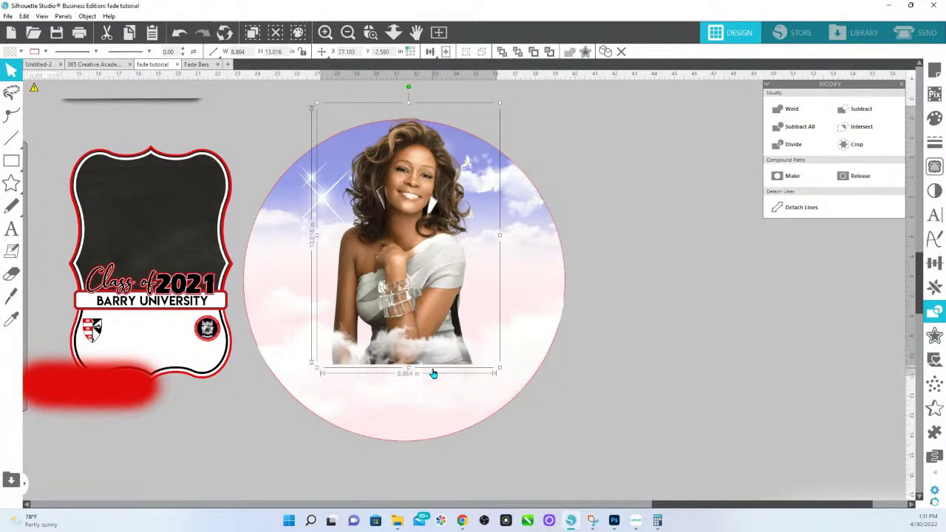
# - Move the white fade bar onto the sky circle's lower part and raise it over the portrait's bottom edge
pyautogui.scroll(-2, 569, 374)
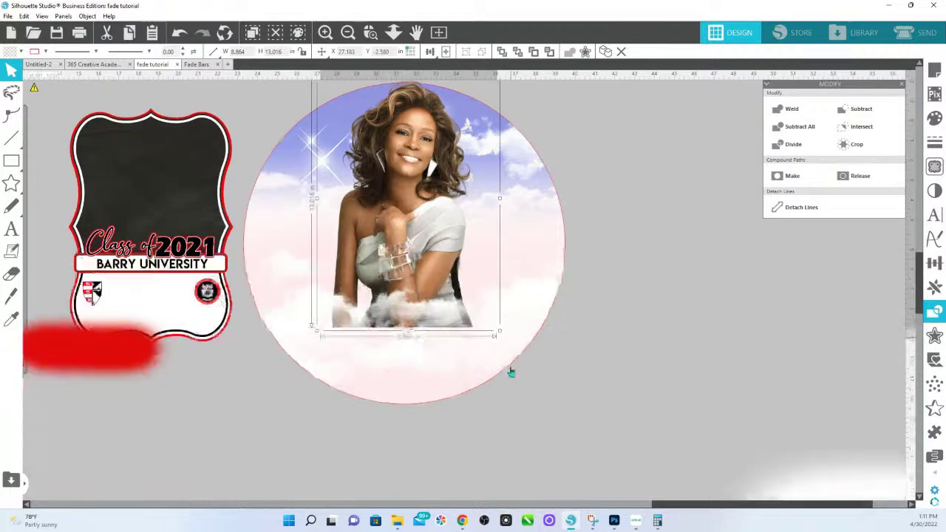
pyautogui.moveTo(847, 452); pyautogui.dragTo(334, 331)
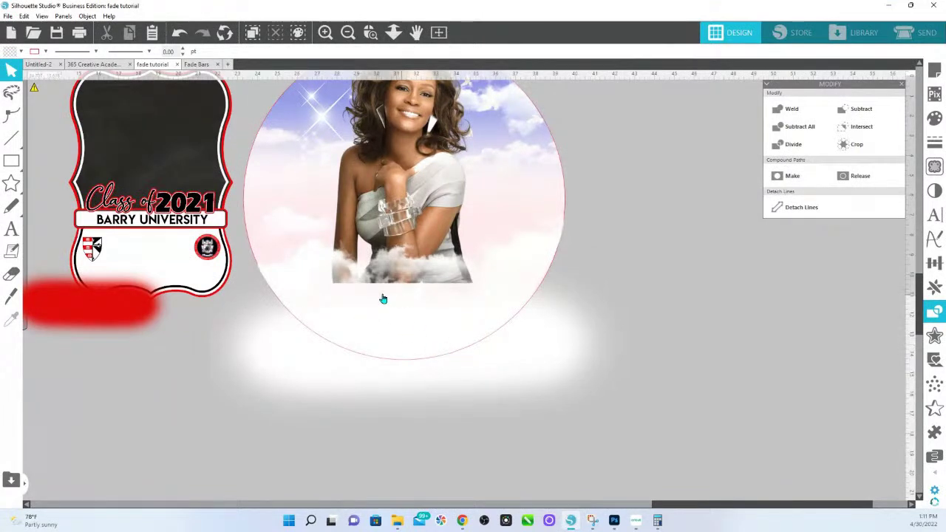
pyautogui.click(452, 369)
pyautogui.moveTo(448, 355); pyautogui.dragTo(448, 332)
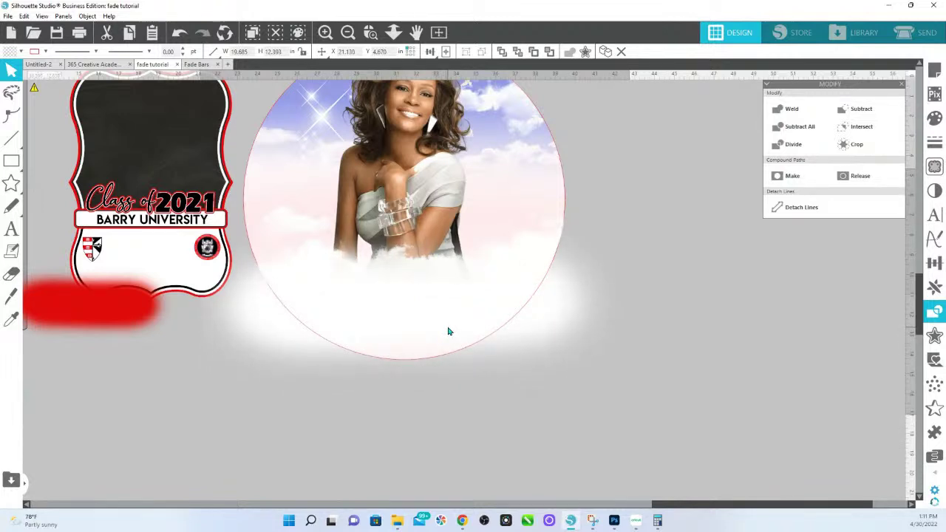
pyautogui.press('Escape')
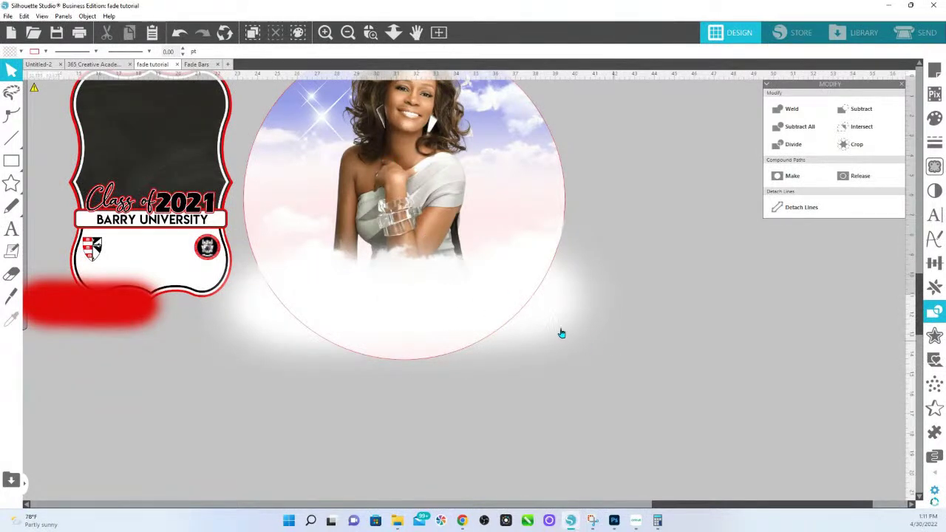
pyautogui.click(359, 198)
pyautogui.click(400, 153)
pyautogui.rightClick(402, 120)
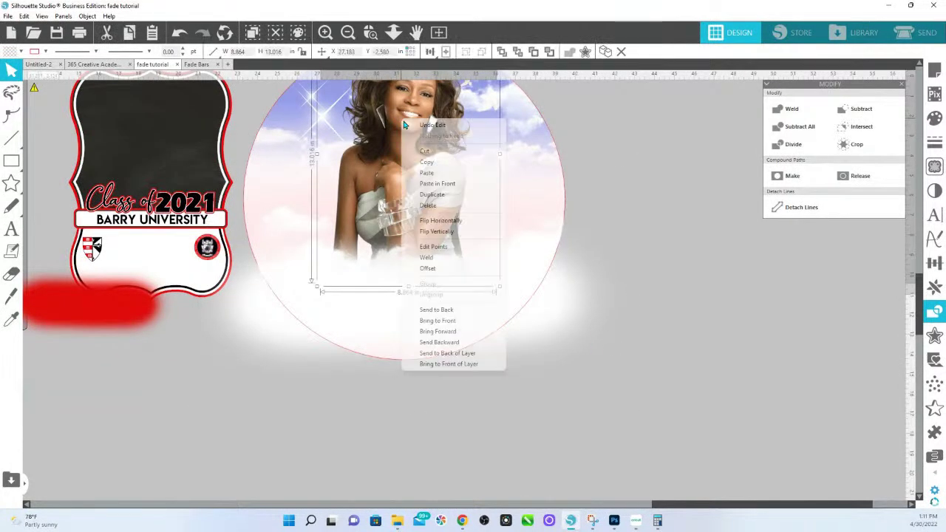
pyautogui.click(557, 319)
pyautogui.click(412, 113)
pyautogui.click(715, 300)
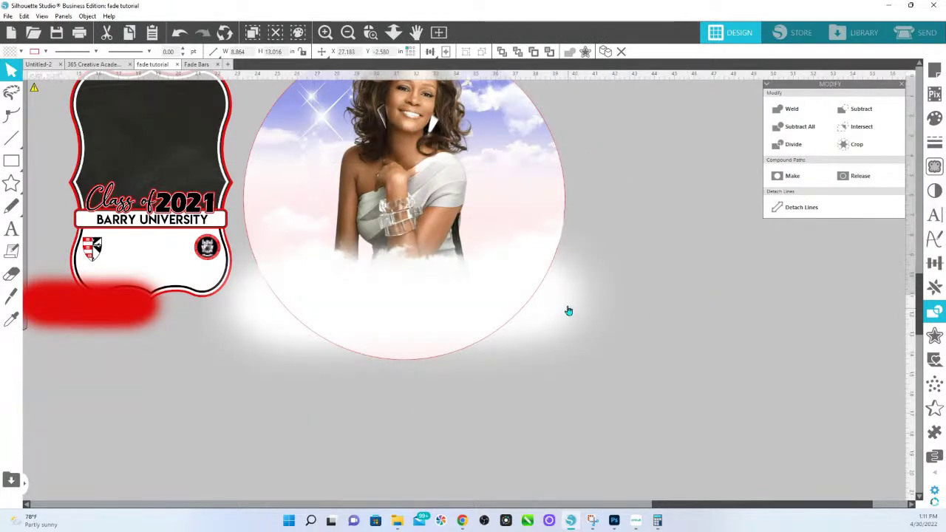
pyautogui.scroll(1, 568, 312)
pyautogui.click(419, 134)
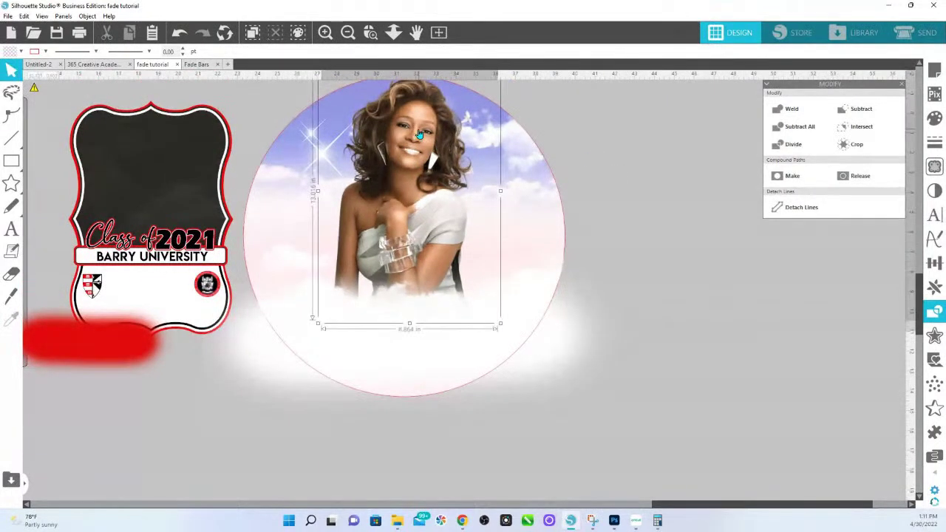
pyautogui.click(562, 349)
pyautogui.click(656, 221)
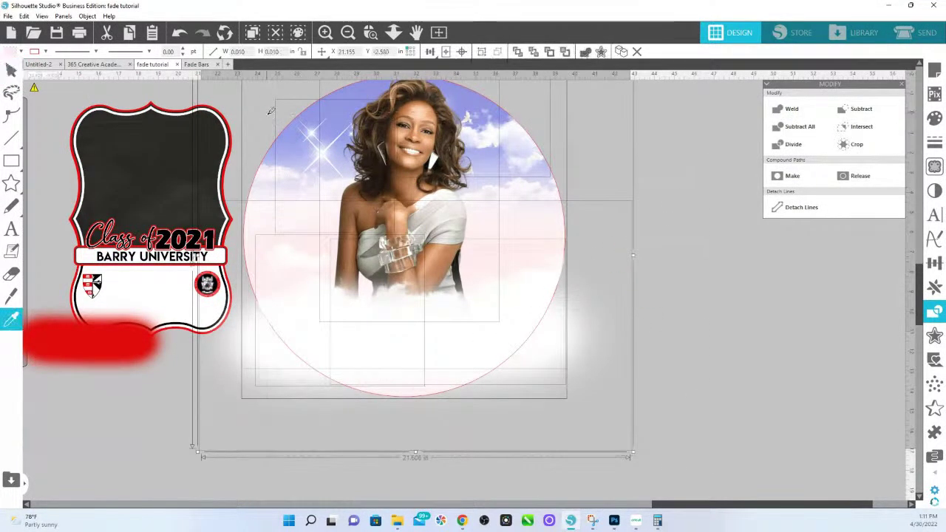
pyautogui.press('Delete')
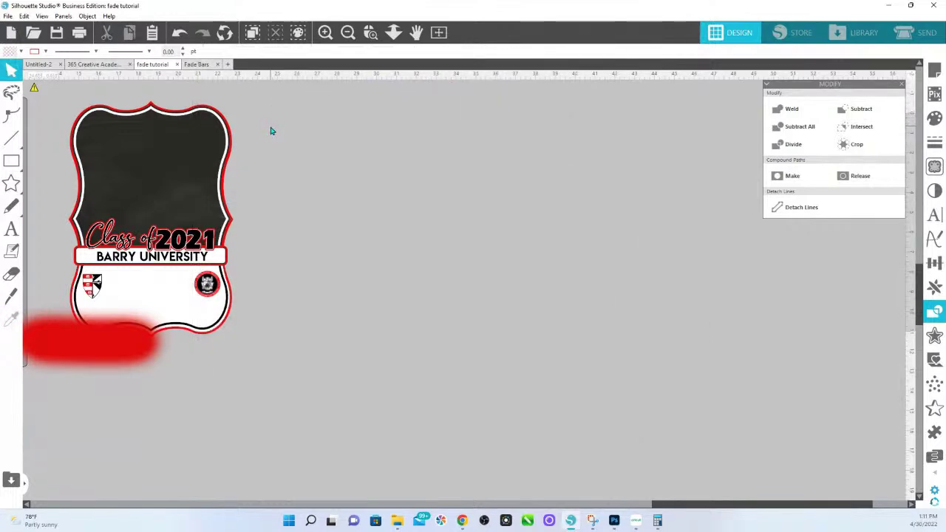
pyautogui.hotkey('ctrl', 'z')
# - Bring the portrait and the white fade bar together to the front of the cloud images
pyautogui.click(669, 253)
pyautogui.click(414, 190)
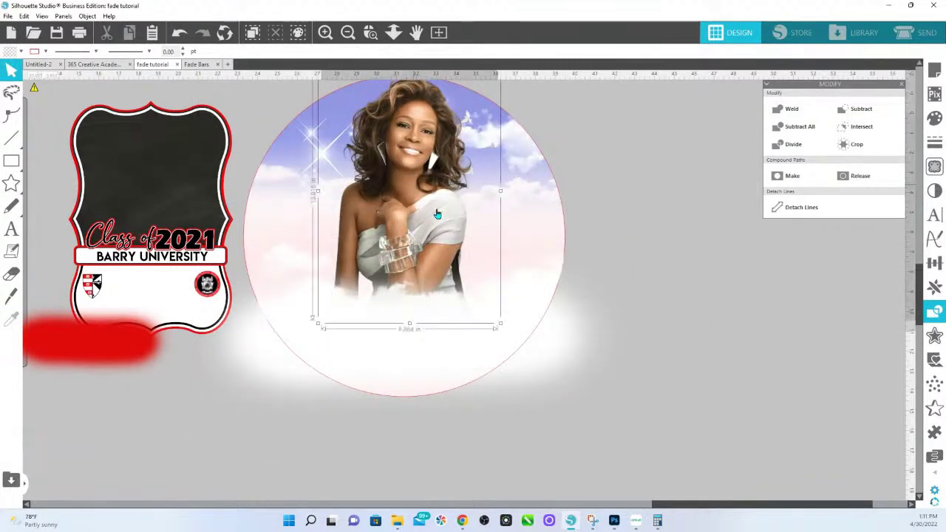
pyautogui.click(554, 343)
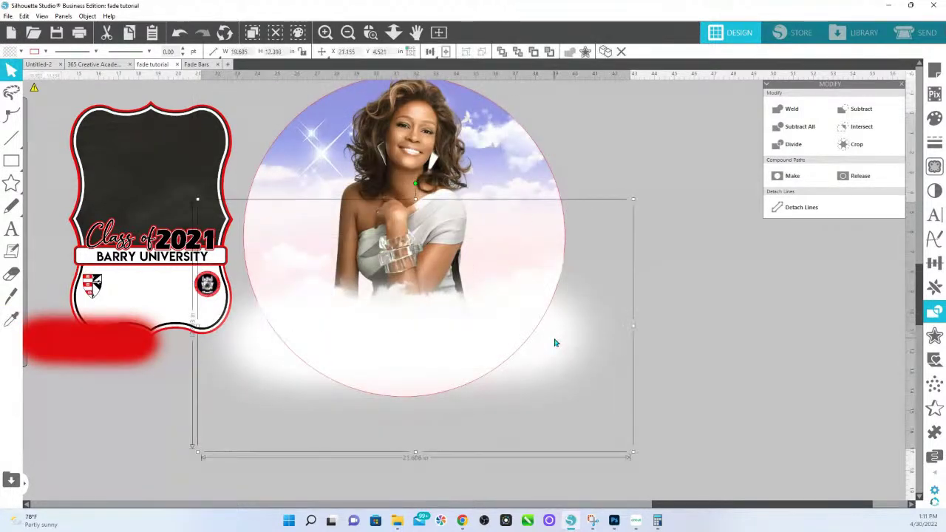
pyautogui.rightClick(429, 167)
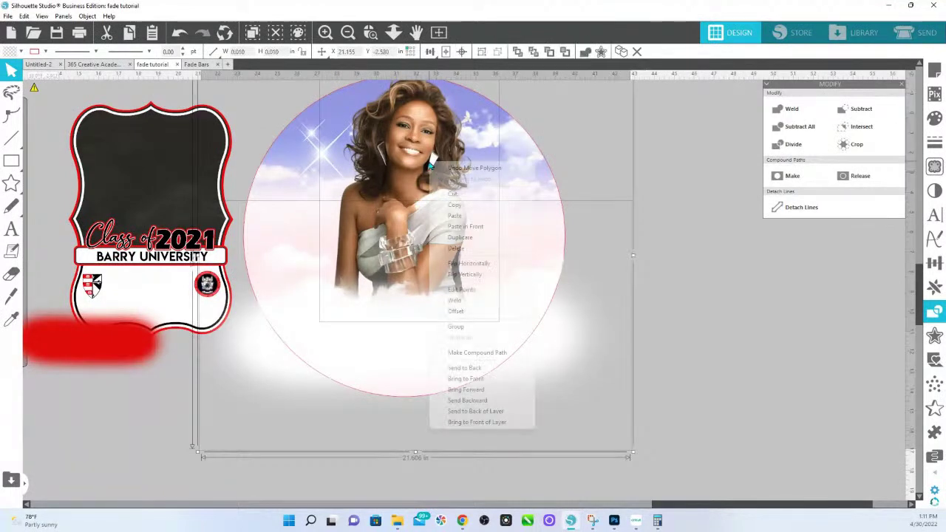
pyautogui.click(485, 379)
pyautogui.click(665, 330)
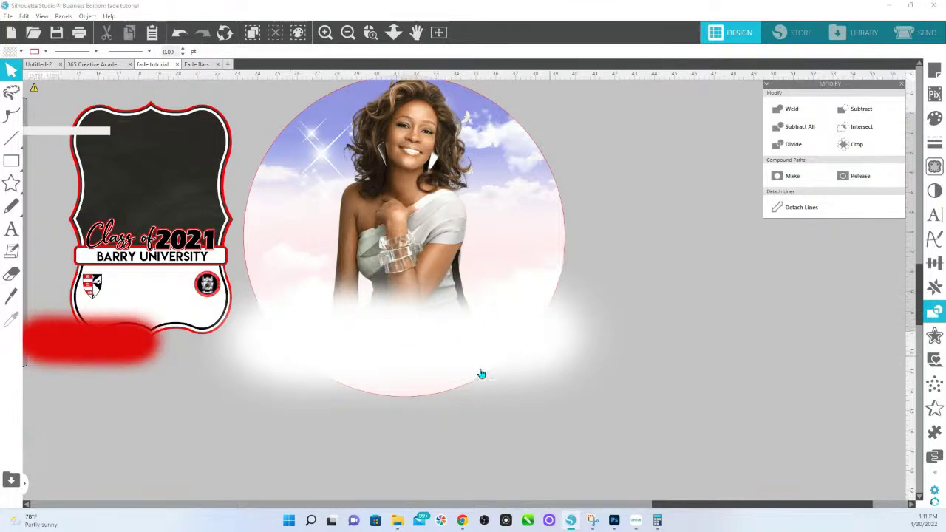
# - Adjust the white fade bar's height over the portrait's bottom edge, ending at about X 21.25, Y 4.47 in
pyautogui.moveTo(458, 342)
pyautogui.mouseDown()
pyautogui.moveTo(462, 492)
pyautogui.moveTo(460, 334)
pyautogui.mouseUp()
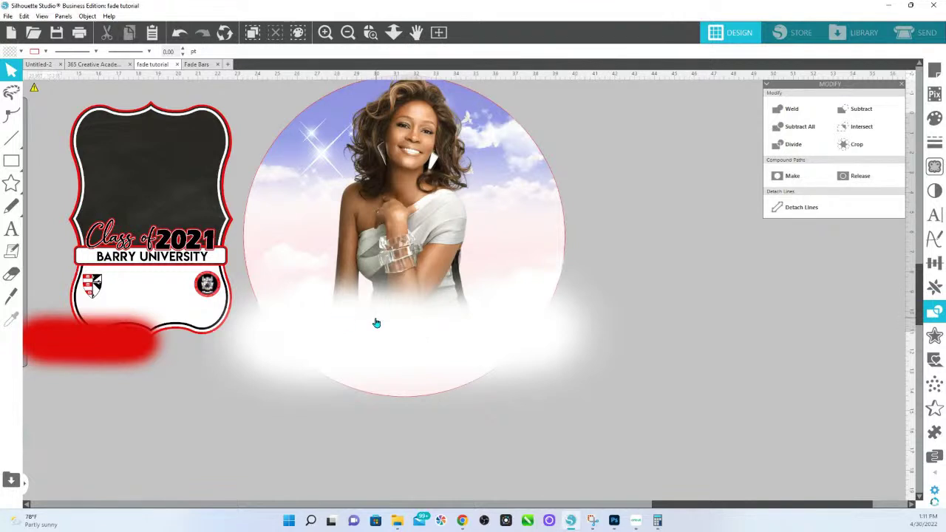
pyautogui.moveTo(437, 324); pyautogui.dragTo(436, 342)
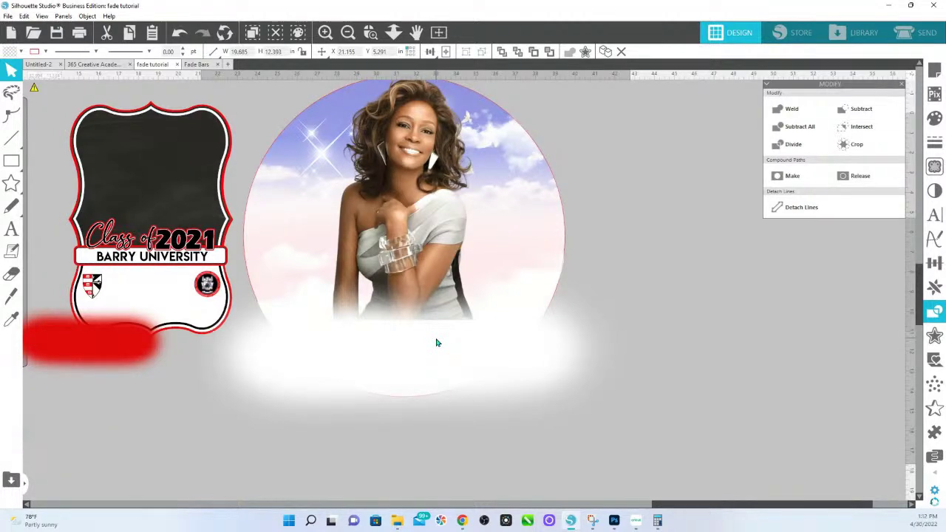
pyautogui.moveTo(436, 341); pyautogui.dragTo(438, 327)
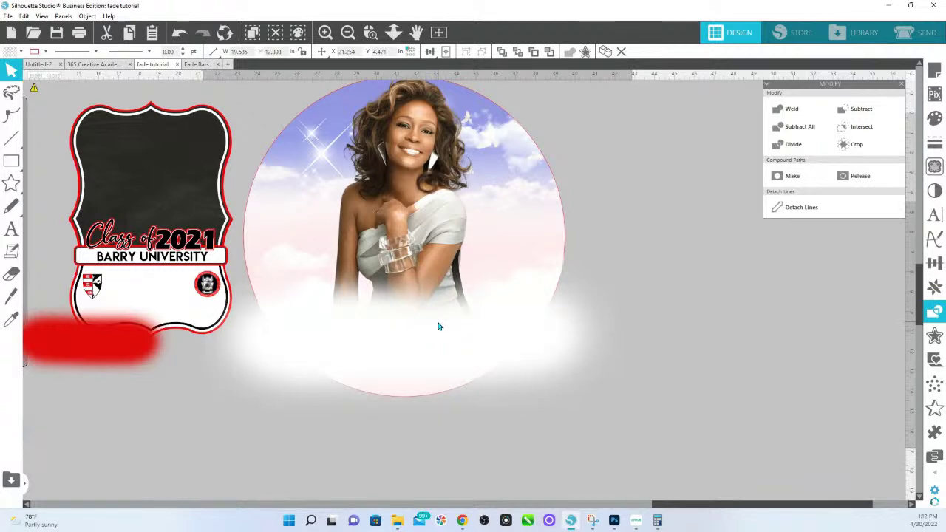
pyautogui.press('Escape')
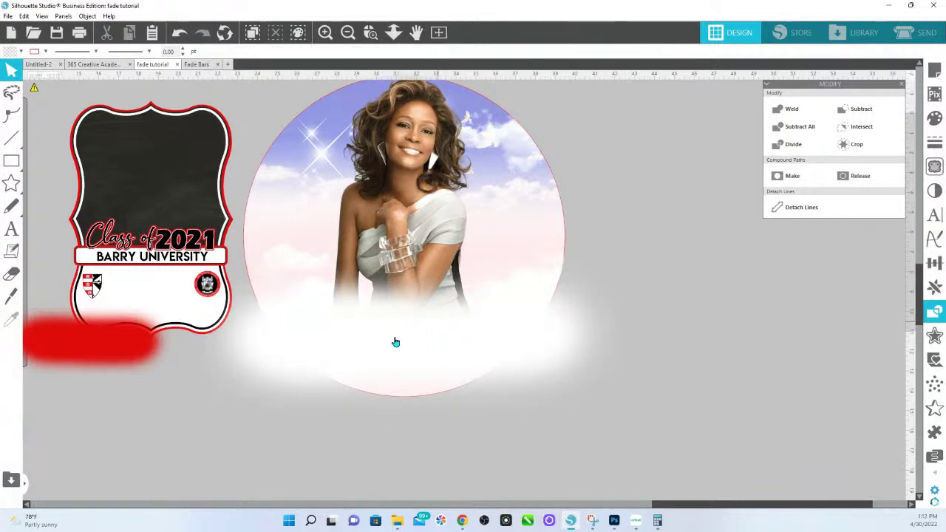
# - Try the white fade bar shifted sideways off the portrait, and undo the move
pyautogui.click(577, 350)
pyautogui.hotkey('ctrl', 'z')
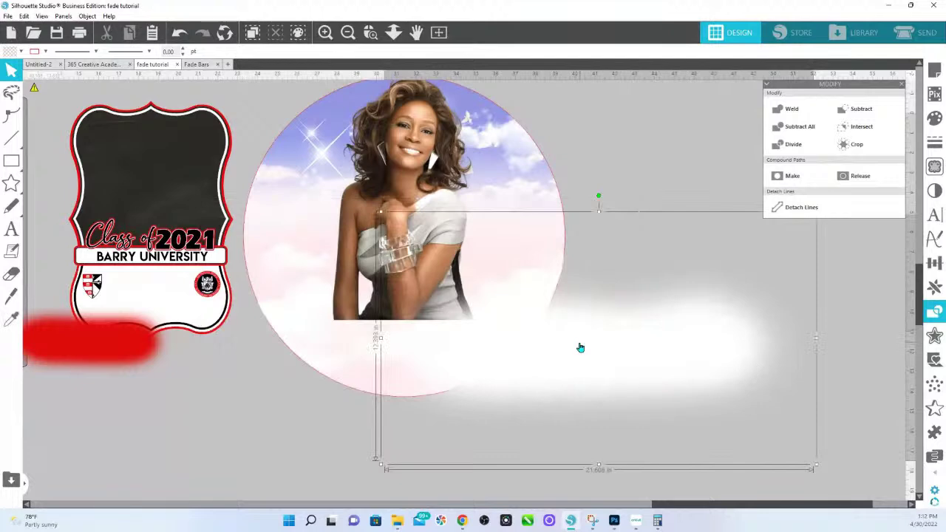
pyautogui.press('i')
pyautogui.hotkey('ctrl', 'z')
pyautogui.press('v')
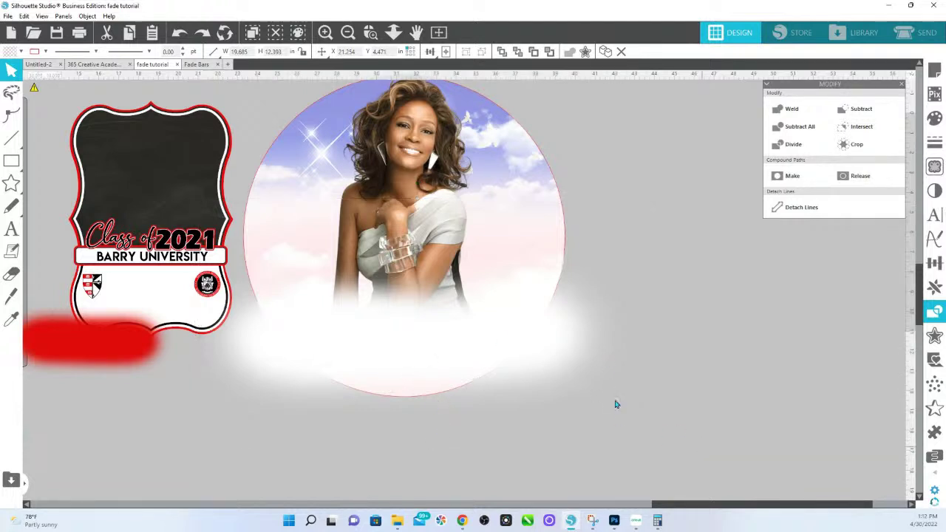
# - Duplicate the whole sky circle composition and place the copy beside the original
pyautogui.moveTo(699, 448); pyautogui.dragTo(317, 124)
pyautogui.hotkey('ctrl', 'd')
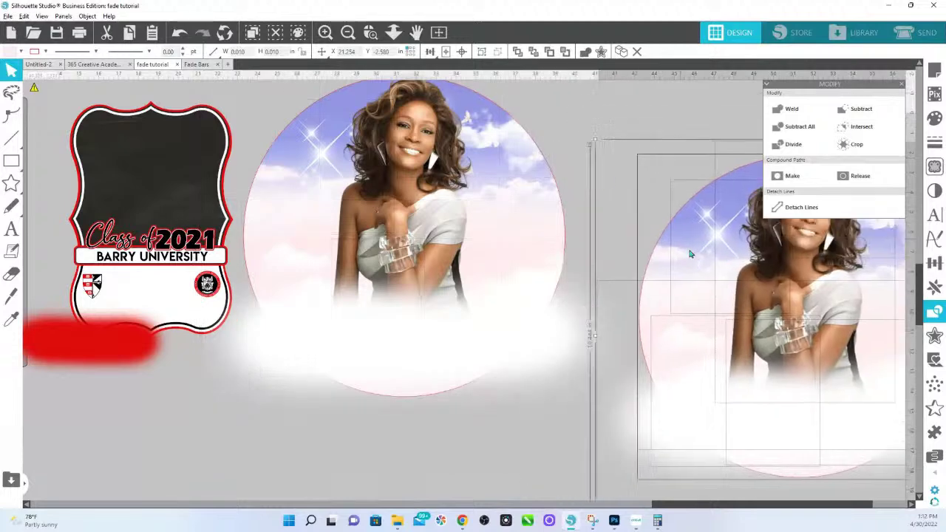
# - Paste a copy of the circle in front of the original composition and crop the white fade bar to its outline
pyautogui.click(447, 348)
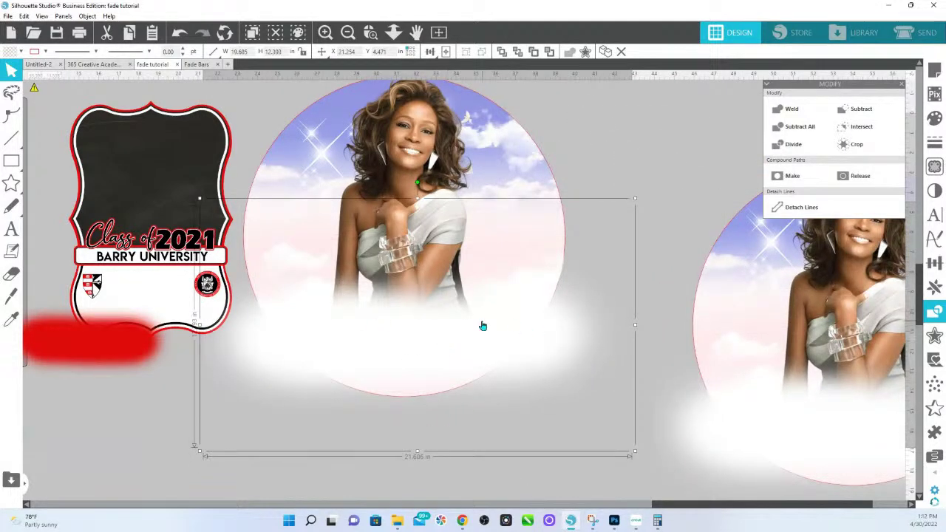
pyautogui.click(307, 113)
pyautogui.moveTo(306, 112)
pyautogui.mouseDown()
pyautogui.moveTo(418, 125)
pyautogui.moveTo(354, 133)
pyautogui.moveTo(298, 119)
pyautogui.mouseUp()
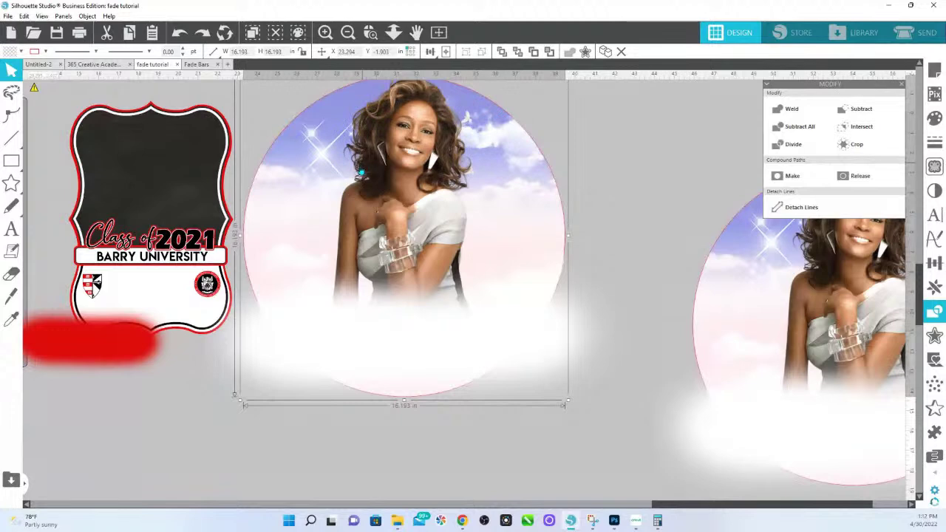
pyautogui.hotkey('ctrl', 'f')
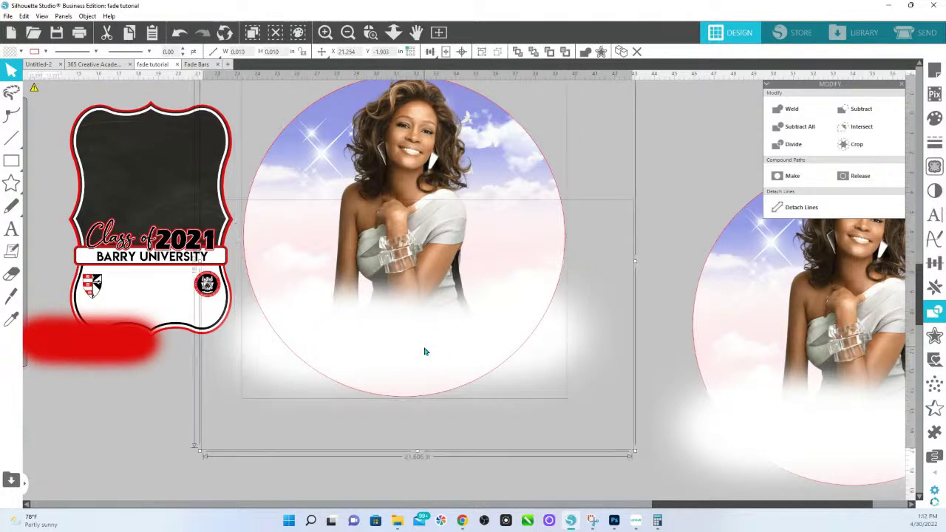
pyautogui.click(867, 145)
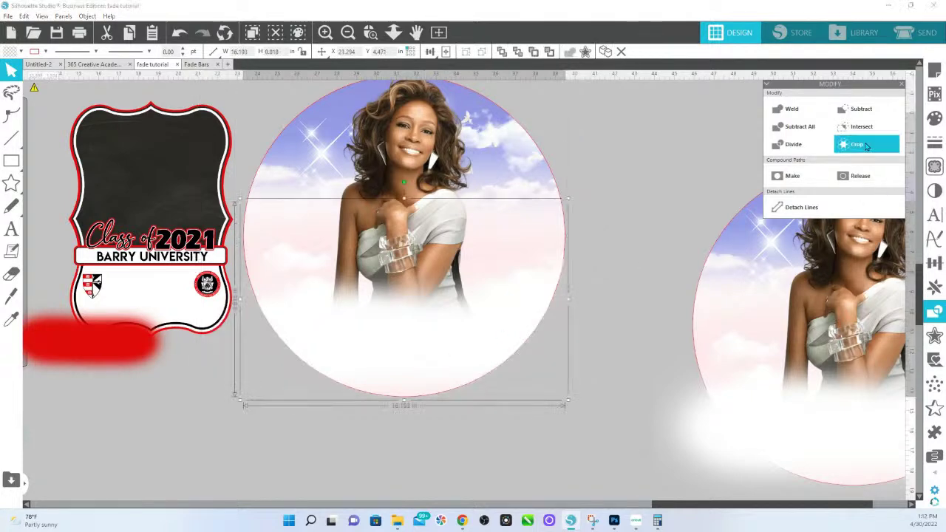
pyautogui.click(547, 403)
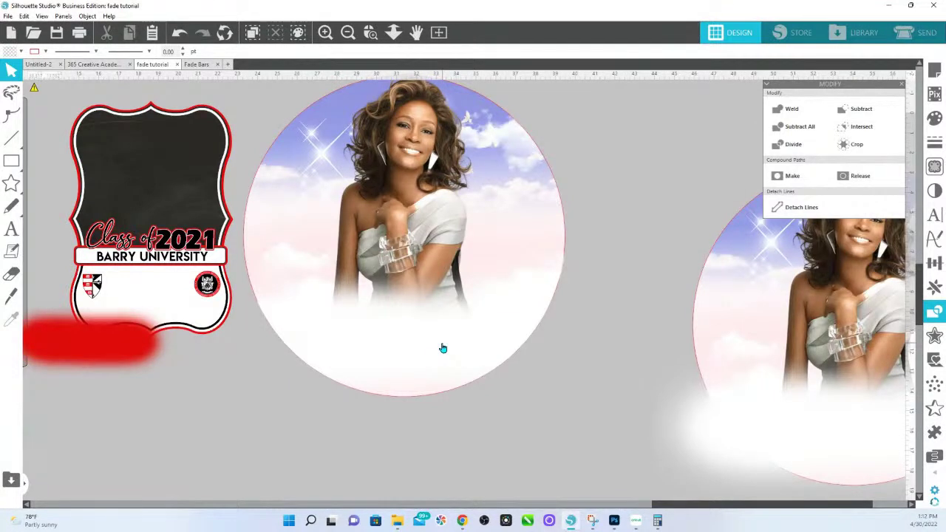
# - Lower the portrait slightly in the sky circle and fit the cropped fade bar over its bottom edge at about X 23.34, Y 4.55 in
pyautogui.moveTo(450, 365); pyautogui.dragTo(464, 477)
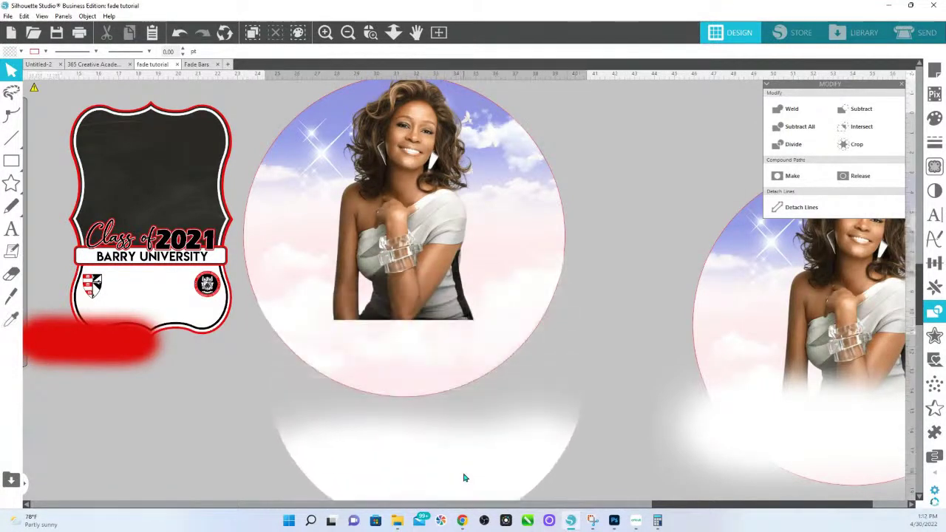
pyautogui.click(412, 352)
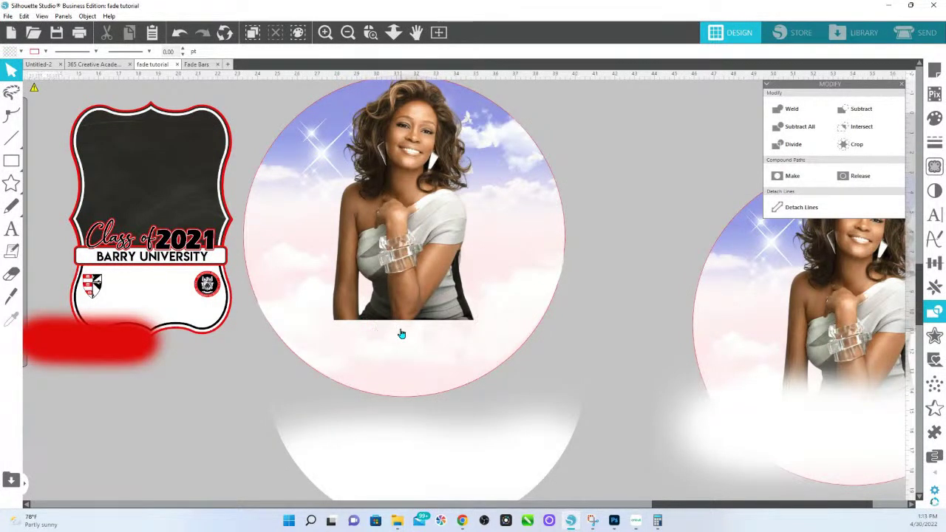
pyautogui.scroll(2, 401, 332)
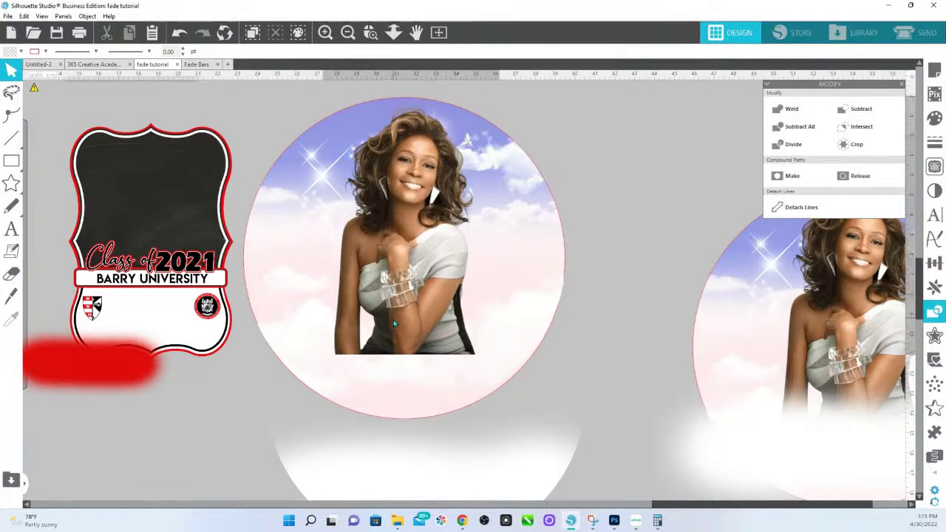
pyautogui.moveTo(454, 484); pyautogui.dragTo(472, 344)
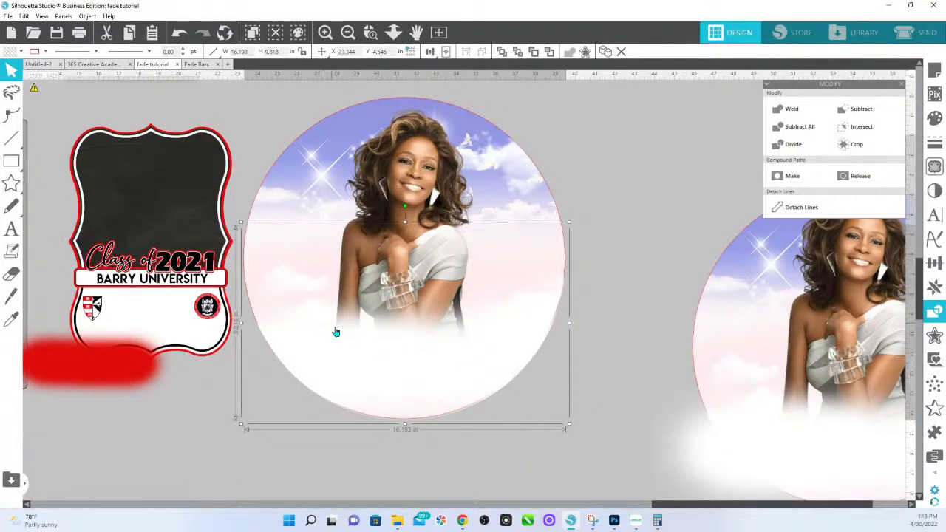
# - Edit the points of the cropped fade bar's outline and move its upper points down toward the portrait's waist
pyautogui.doubleClick(349, 358)
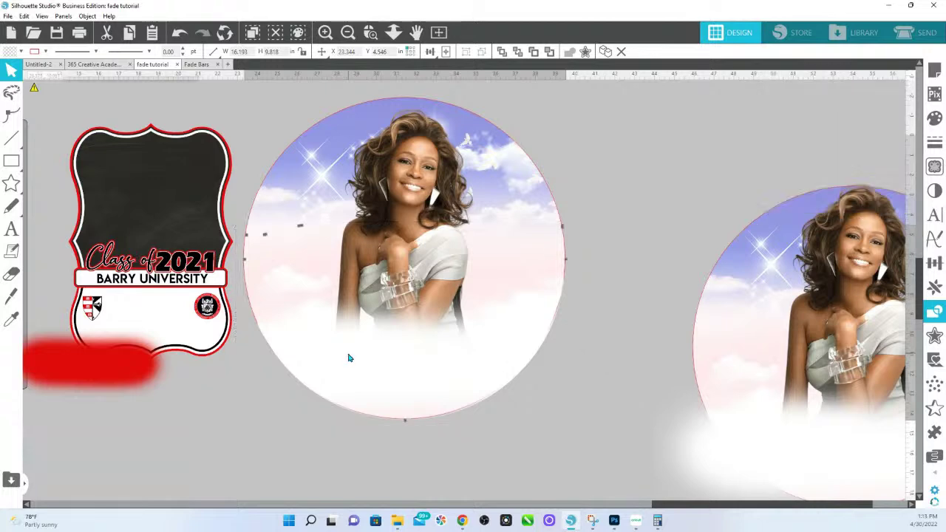
pyautogui.moveTo(185, 170); pyautogui.dragTo(506, 235)
pyautogui.doubleClick(505, 236)
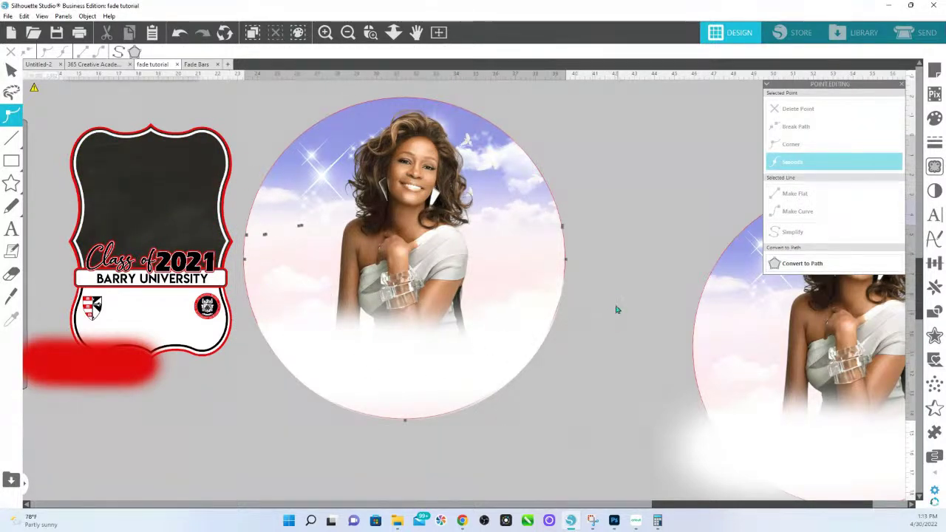
pyautogui.moveTo(615, 308); pyautogui.dragTo(241, 183)
pyautogui.press('Down')
pyautogui.press('Down')
pyautogui.press('Down')
pyautogui.press('Down')
pyautogui.press('Down')
pyautogui.press('Down')
pyautogui.press('Down')
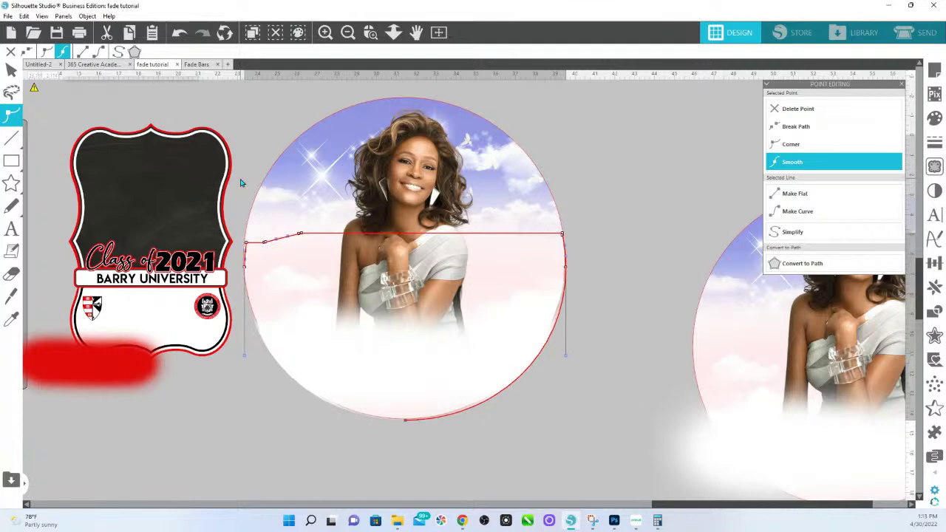
pyautogui.press('Down')
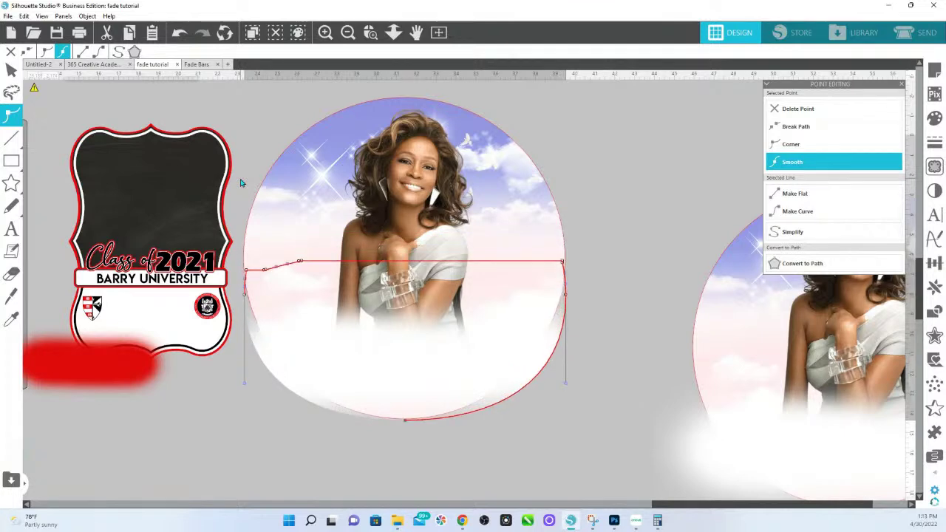
# - Undo the last few downward moves of the fade bar's upper points and nudge them slightly up
pyautogui.hotkey('ctrl', 'z')
pyautogui.hotkey('ctrl', 'z')
pyautogui.hotkey('ctrl', 'z')
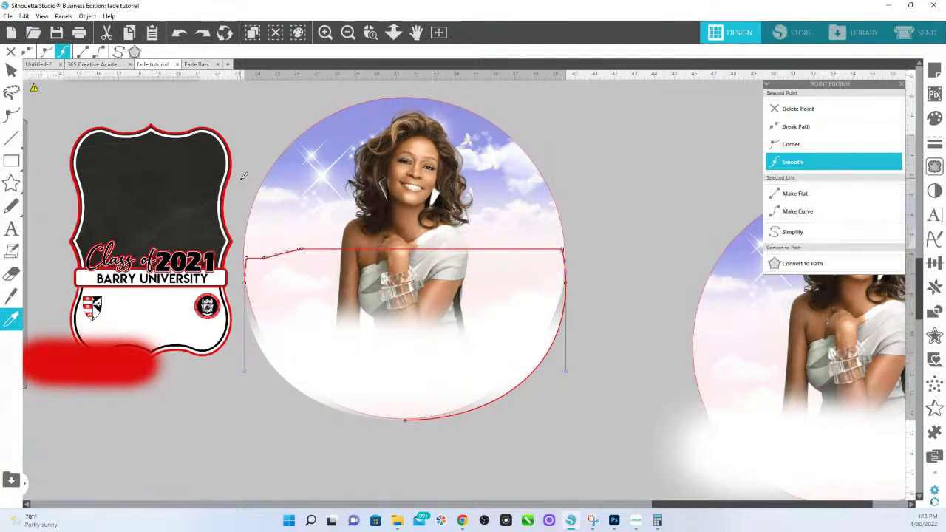
pyautogui.press('Up')
pyautogui.press('Up')
# - Move the upper points of the white fade bar's outline further down and pull its bottom point out past the circle's lower edge
pyautogui.click(593, 201)
pyautogui.doubleClick(473, 357)
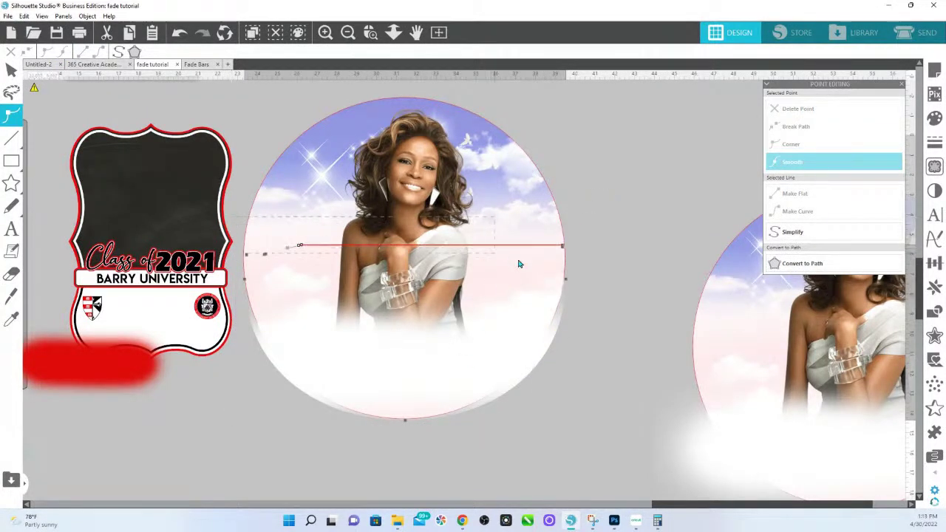
pyautogui.click(565, 250)
pyautogui.moveTo(565, 252); pyautogui.dragTo(565, 292)
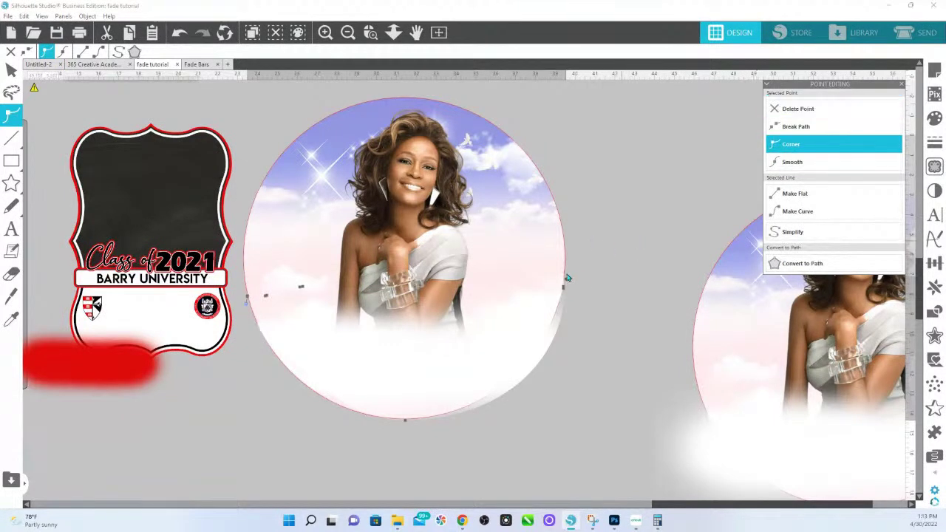
pyautogui.click(372, 366)
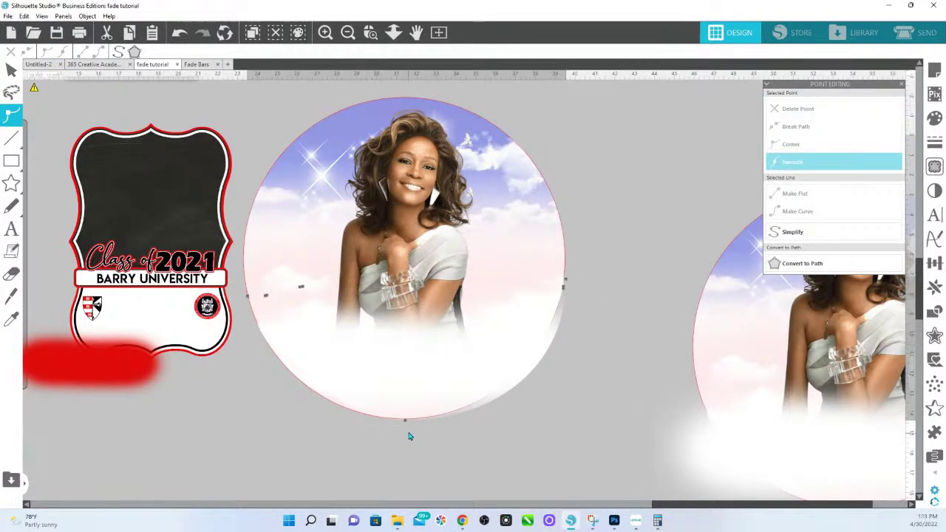
pyautogui.moveTo(406, 425); pyautogui.dragTo(382, 437)
pyautogui.click(600, 217)
# - Paste a copy of the sky circle in front and crop the white fade bar to its outline
pyautogui.click(541, 179)
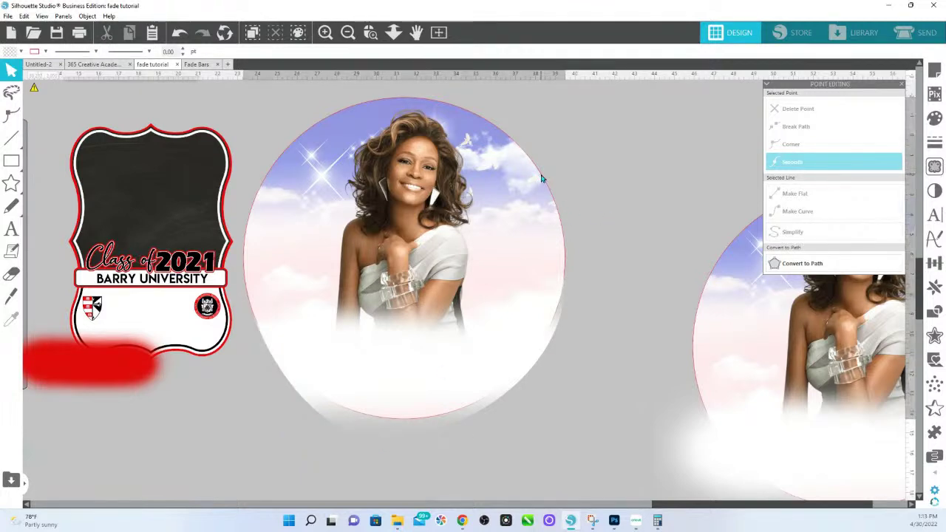
pyautogui.press('i')
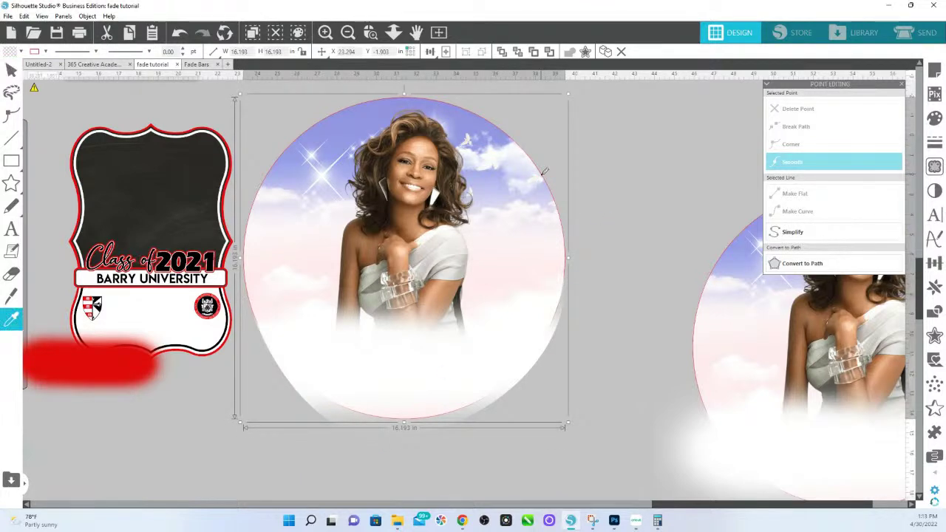
pyautogui.press('v')
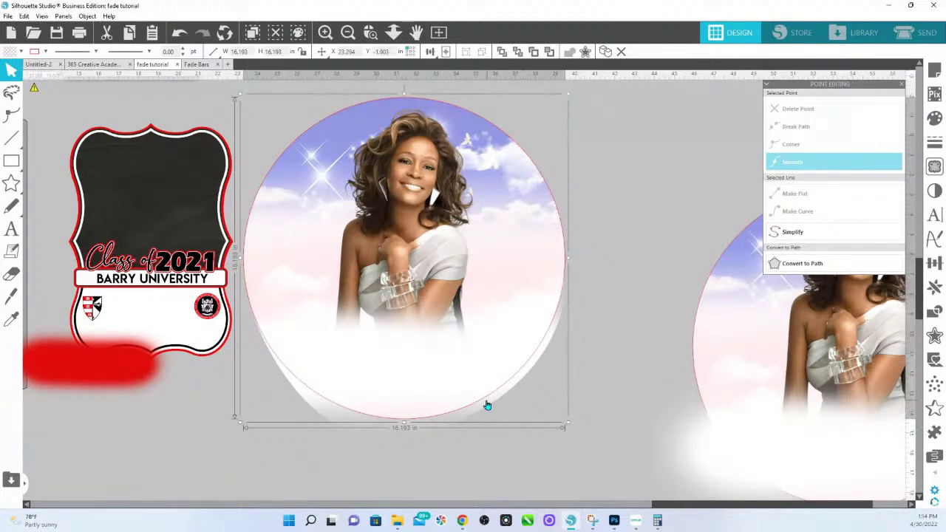
pyautogui.click(486, 409)
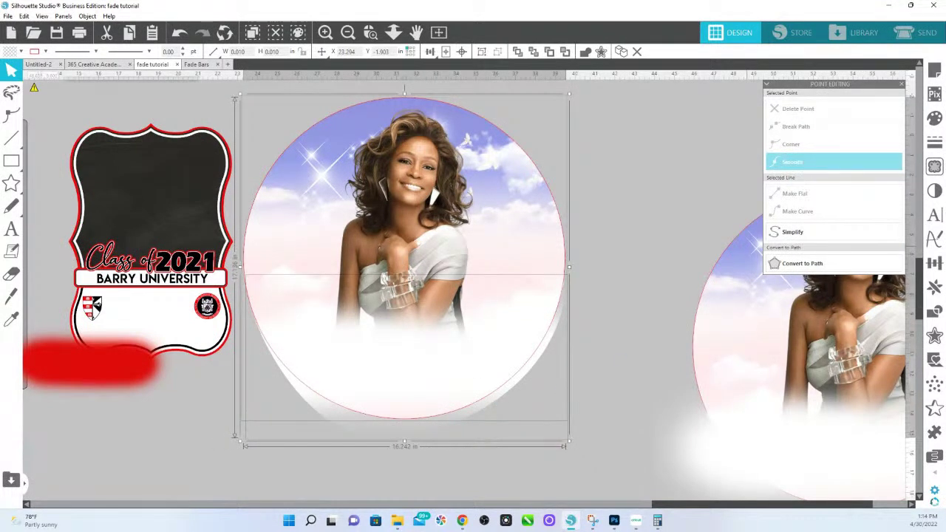
pyautogui.click(933, 311)
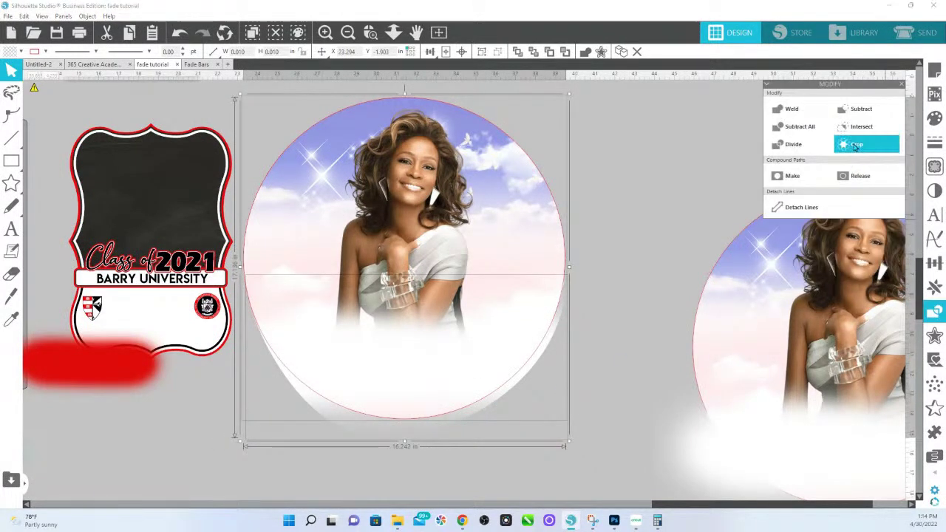
pyautogui.click(855, 147)
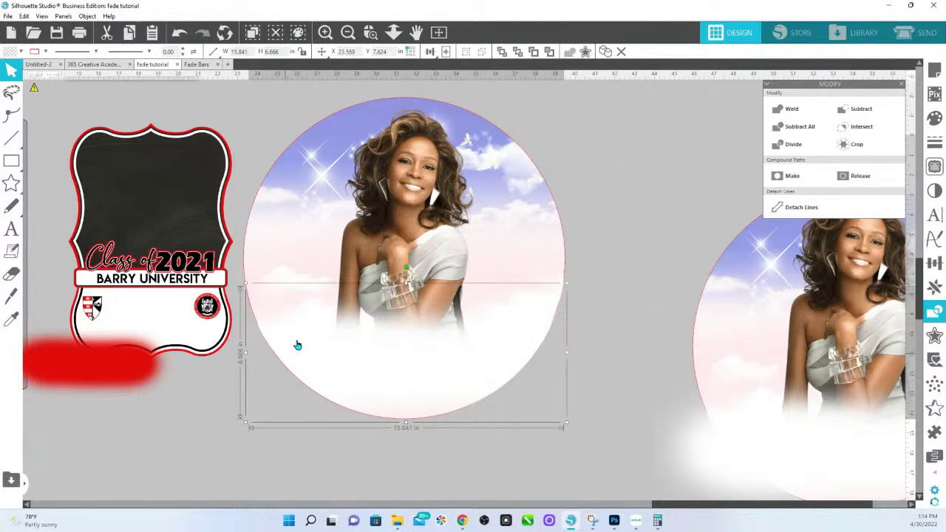
# - Raise the clouds on both sides of the portrait, placing the left one at about X 23.66, Y 5.12 in
pyautogui.click(286, 279)
pyautogui.moveTo(288, 276); pyautogui.dragTo(279, 255)
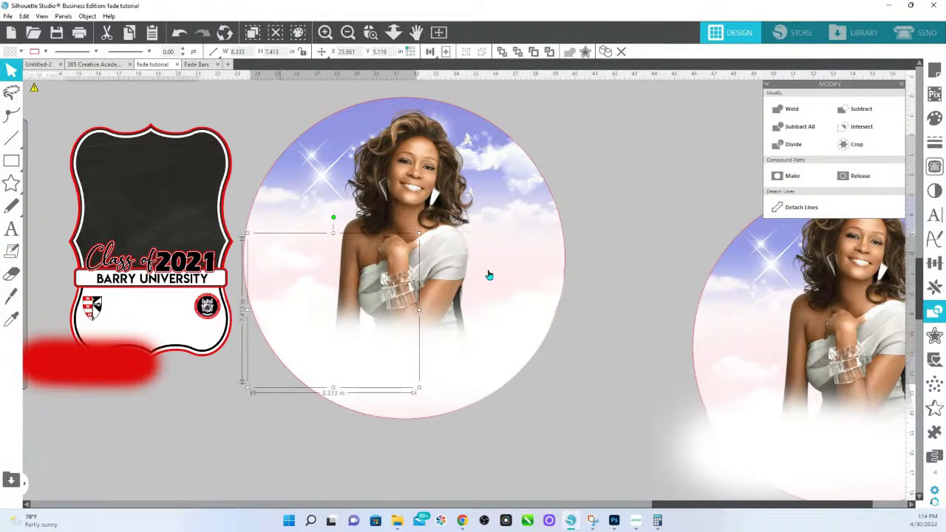
pyautogui.click(554, 285)
pyautogui.moveTo(555, 285); pyautogui.dragTo(557, 257)
# - Edit the points of the right cloud's outline, pulling its overhanging outer points in to the circle's edge
pyautogui.click(540, 298)
pyautogui.doubleClick(539, 271)
pyautogui.doubleClick(550, 307)
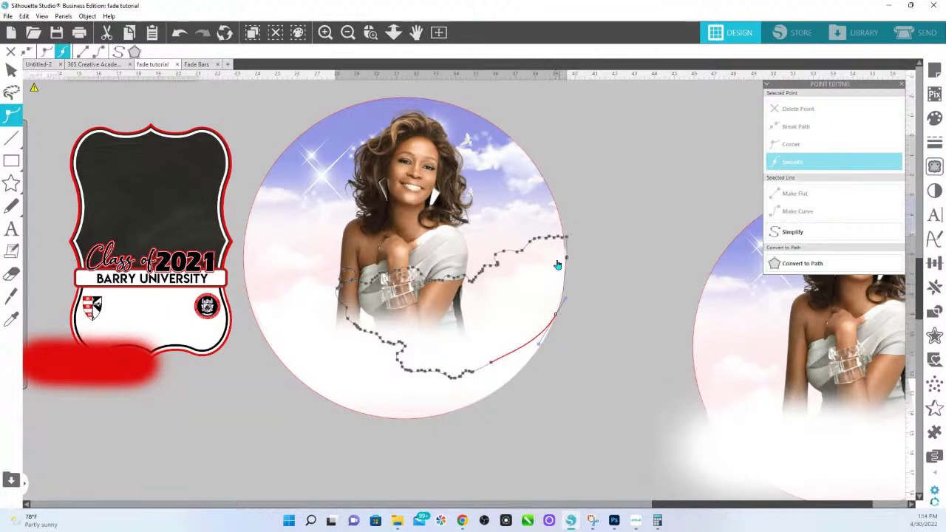
pyautogui.click(566, 240)
pyautogui.click(567, 242)
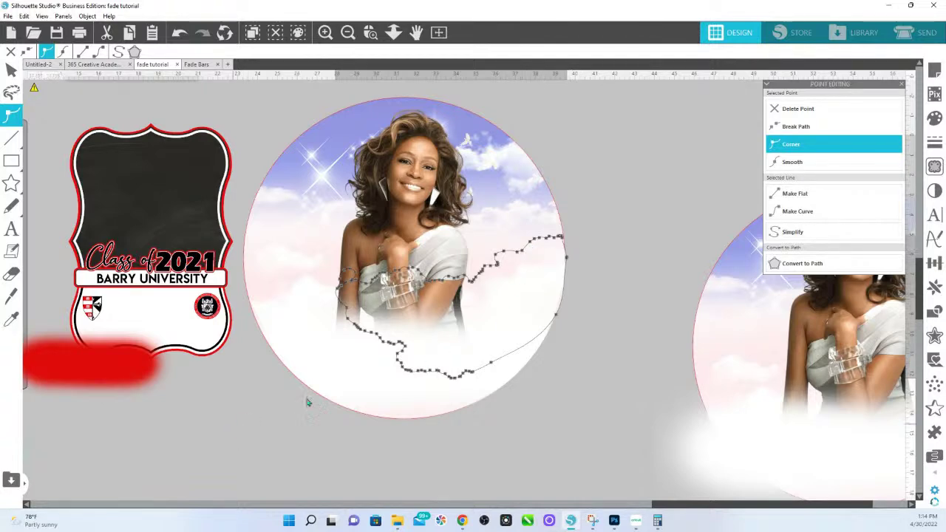
pyautogui.click(629, 180)
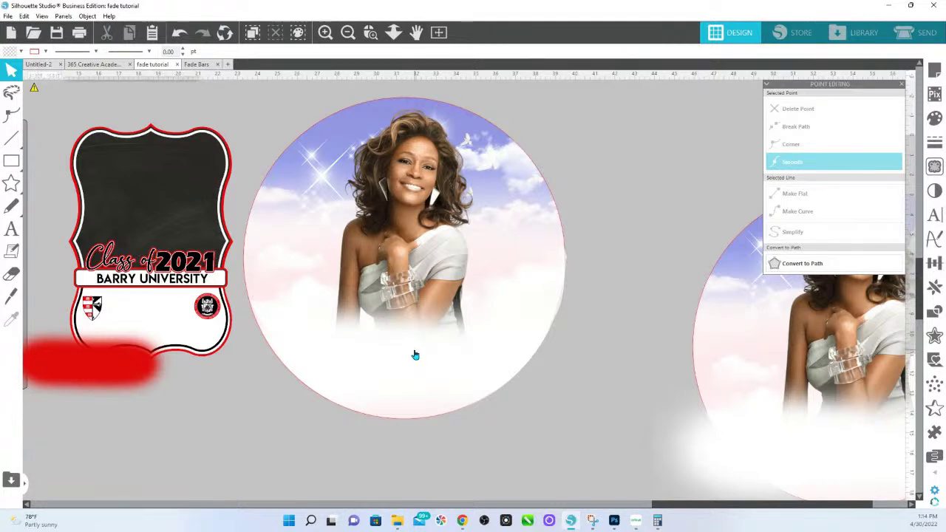
# - Move the white fade bar off the circle and paste in the salmon pink fade bar copied from the Fade Bars document
pyautogui.moveTo(419, 357); pyautogui.dragTo(646, 70)
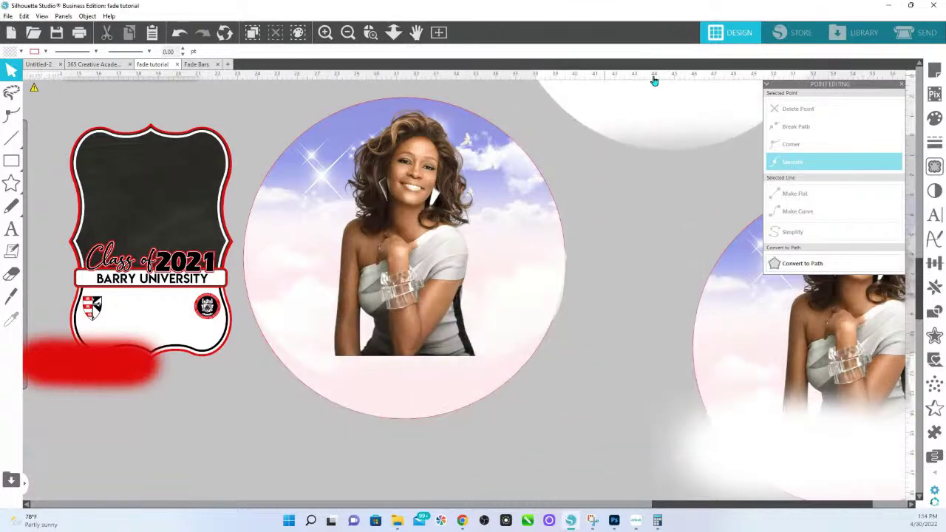
pyautogui.click(198, 65)
pyautogui.click(313, 353)
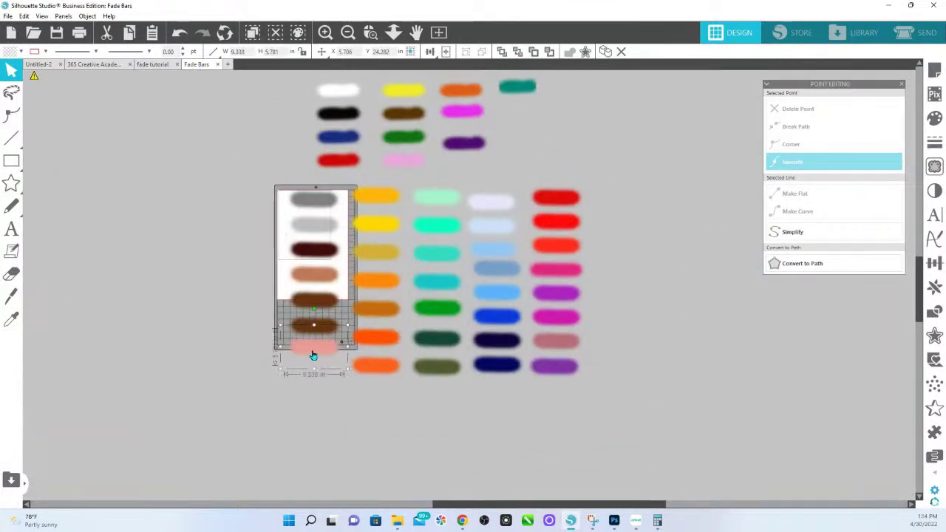
pyautogui.rightClick(312, 351)
pyautogui.click(344, 143)
pyautogui.click(133, 65)
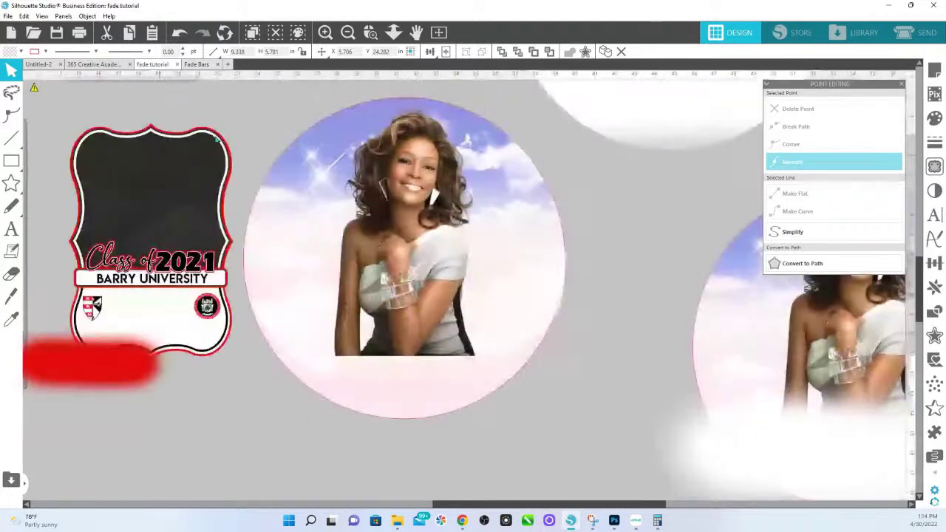
pyautogui.rightClick(593, 439)
pyautogui.click(625, 348)
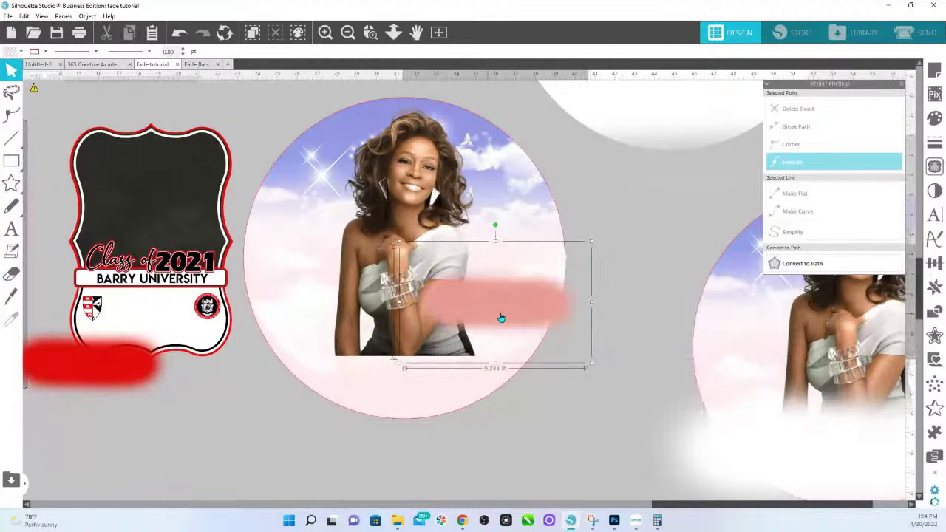
# - Fill the sky circle with the salmon sampled from the fade bar and move the bar to about X 23.93, Y 7.94 in
pyautogui.click(386, 418)
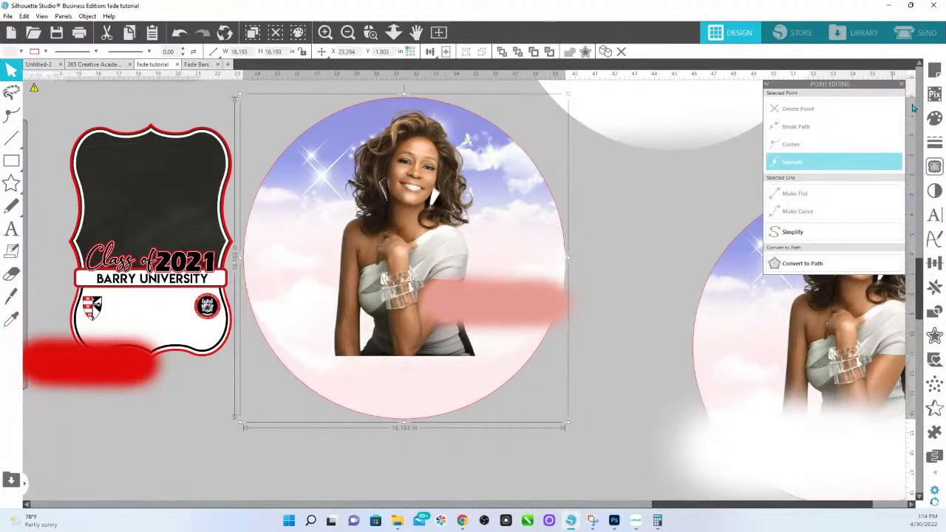
pyautogui.click(934, 118)
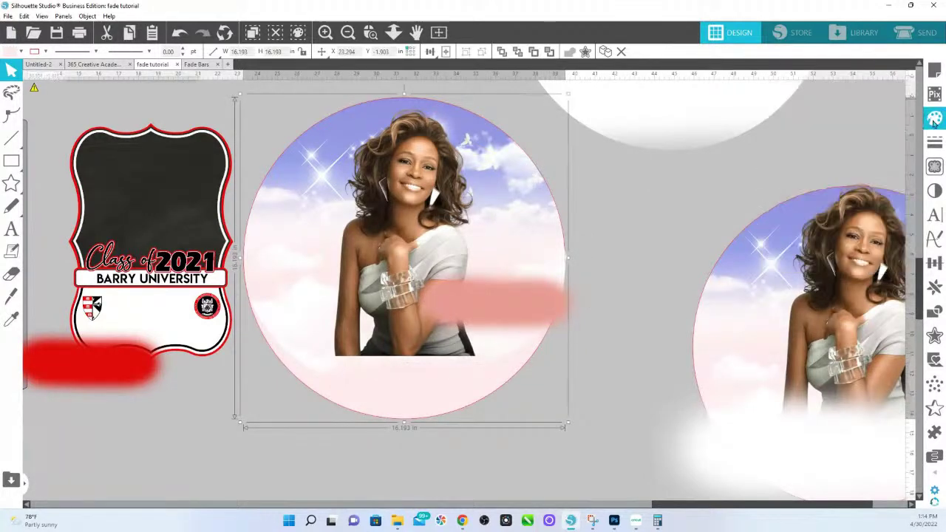
pyautogui.click(521, 310)
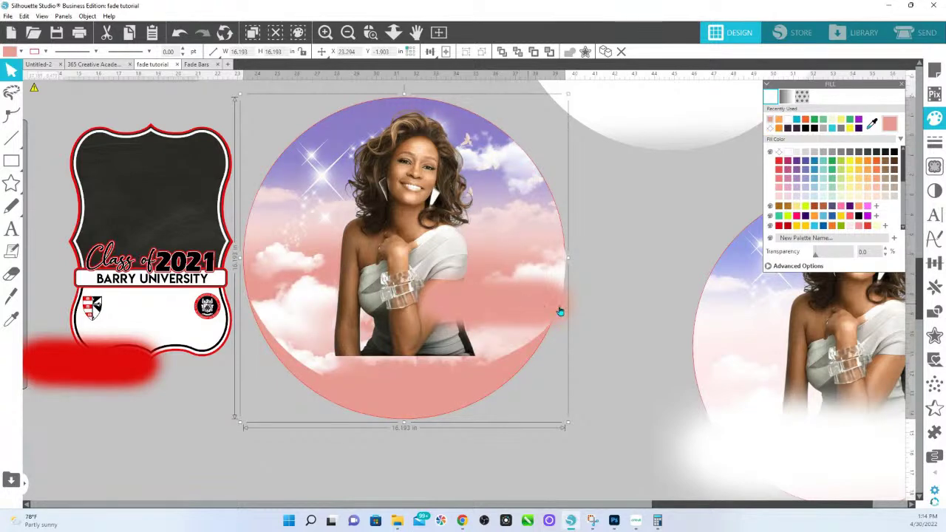
pyautogui.click(603, 339)
pyautogui.moveTo(504, 311); pyautogui.dragTo(365, 359)
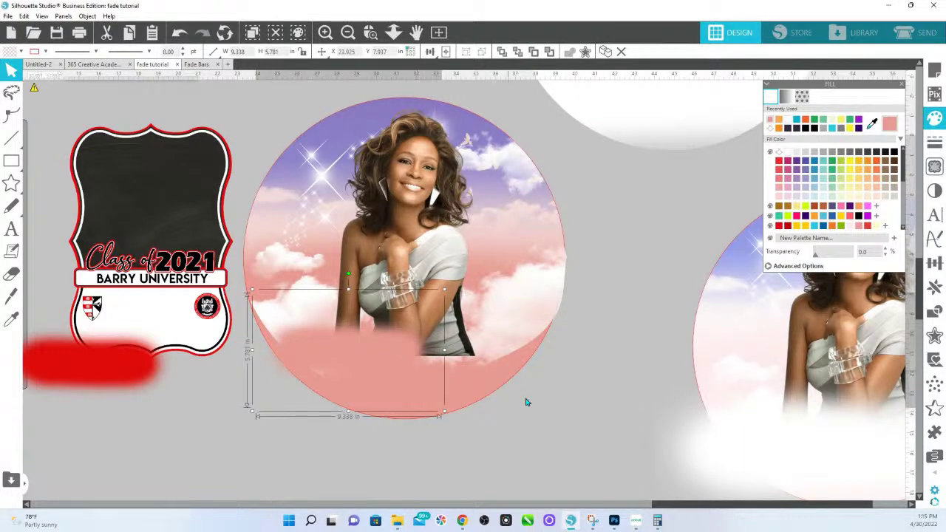
# - Nudge the portrait slightly up and to the right in the circle, and undo its further shift to the left
pyautogui.click(470, 142)
pyautogui.moveTo(470, 139); pyautogui.dragTo(473, 141)
pyautogui.moveTo(475, 183); pyautogui.dragTo(484, 162)
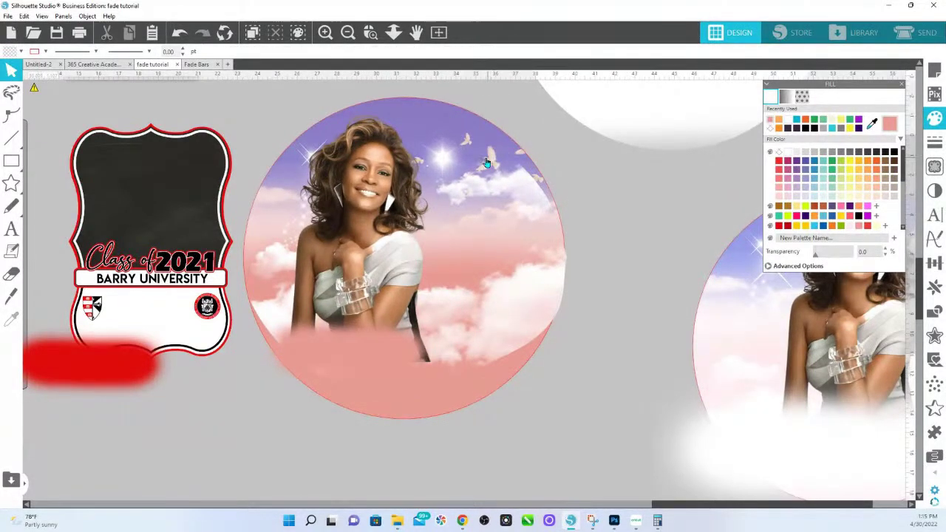
pyautogui.hotkey('ctrl', 'z')
pyautogui.hotkey('ctrl', 'z')
pyautogui.hotkey('ctrl', 'z')
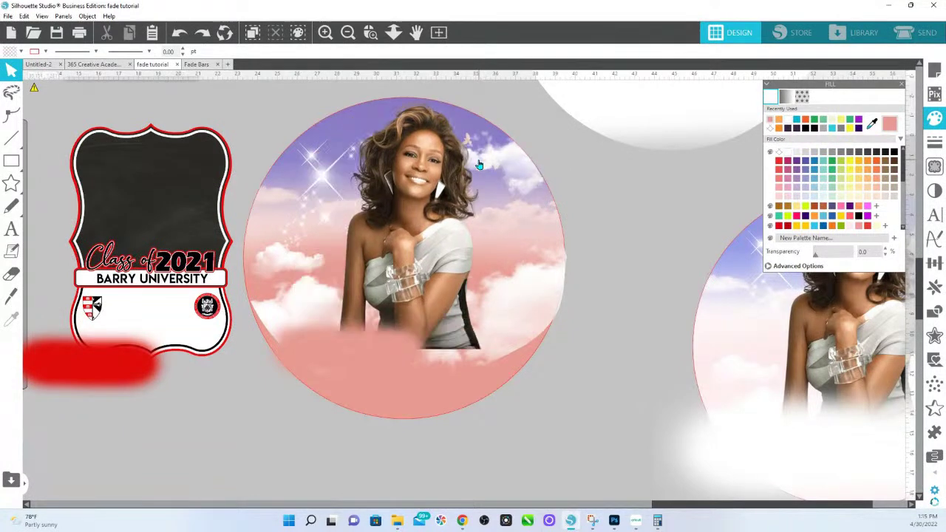
# - Try to delete the top point of the salmon-filled circle and reshape its upper curve
pyautogui.click(504, 385)
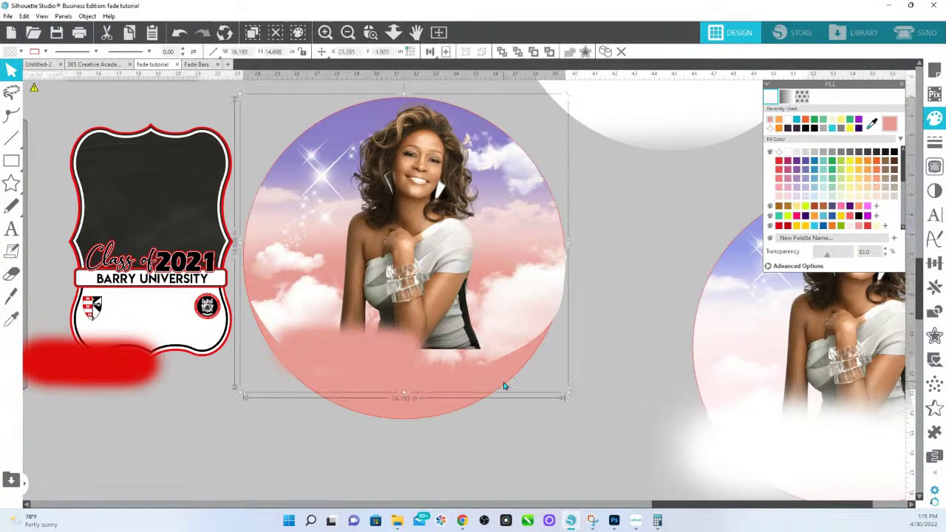
pyautogui.click(438, 411)
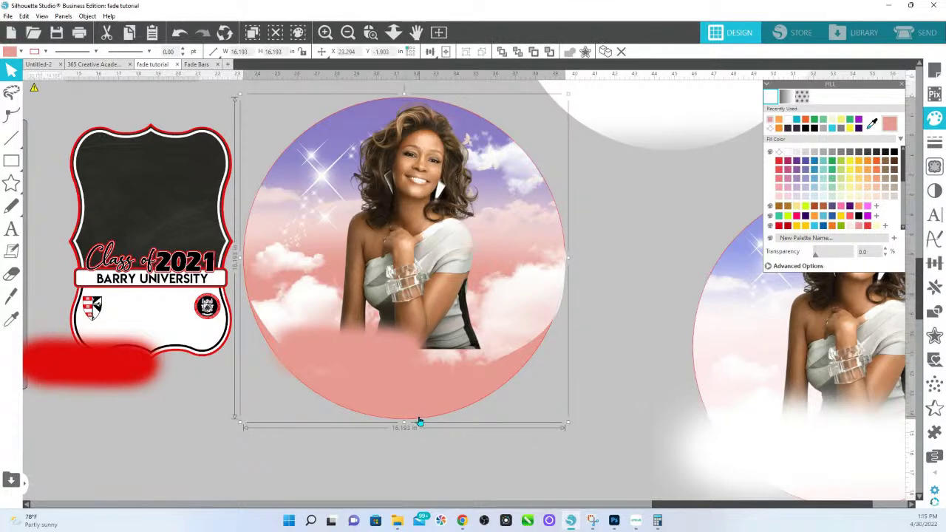
pyautogui.doubleClick(419, 420)
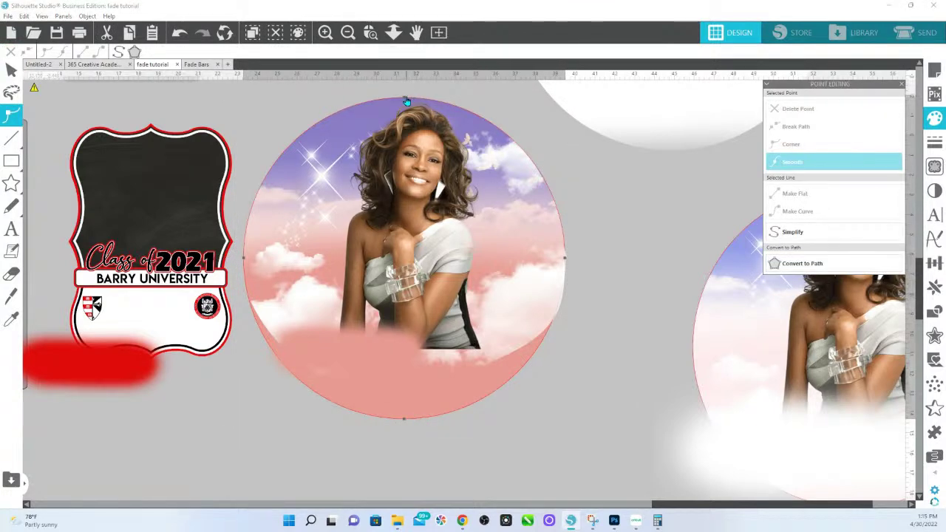
pyautogui.click(404, 98)
pyautogui.click(817, 111)
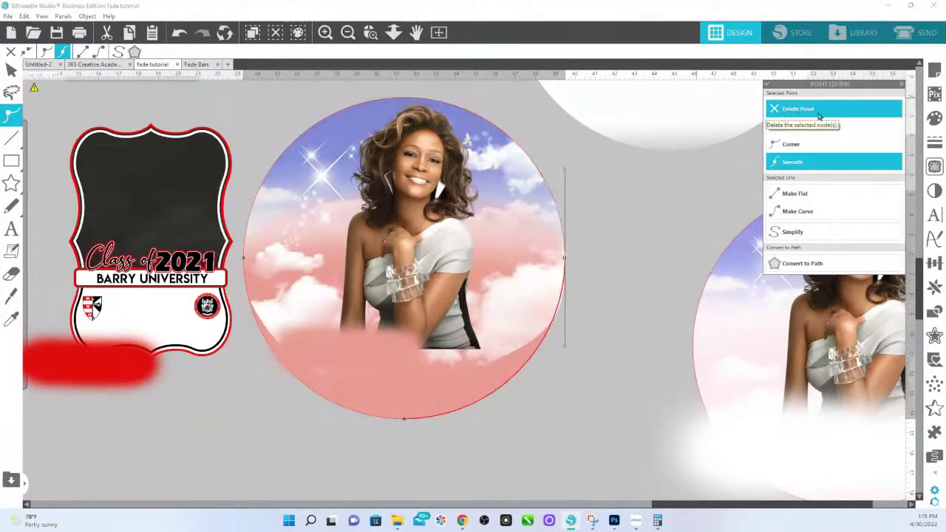
pyautogui.moveTo(566, 169); pyautogui.dragTo(527, 259)
pyautogui.hotkey('ctrl', 'z')
pyautogui.hotkey('ctrl', 'z')
pyautogui.hotkey('ctrl', 'z')
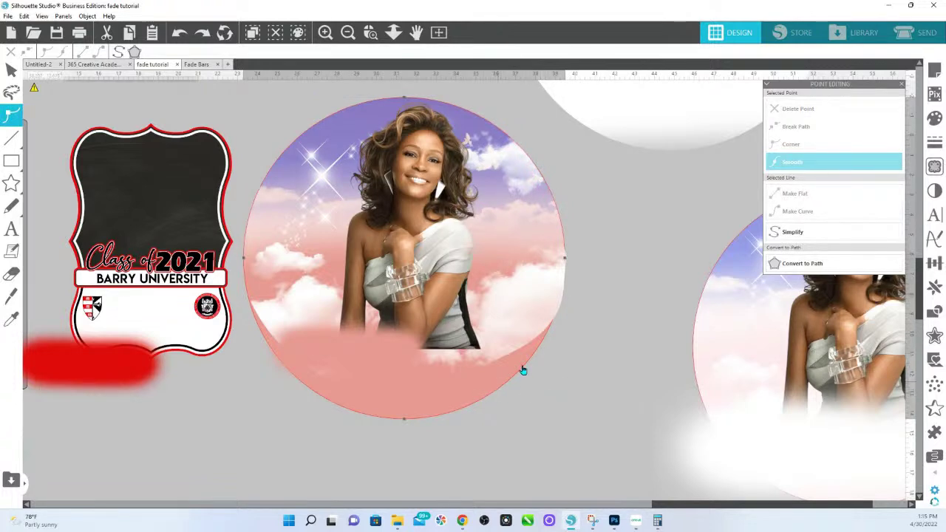
# - Stretch the salmon fade bar horizontally until it extends past both sides of the circle
pyautogui.click(632, 401)
pyautogui.click(389, 362)
pyautogui.moveTo(443, 350); pyautogui.dragTo(674, 346)
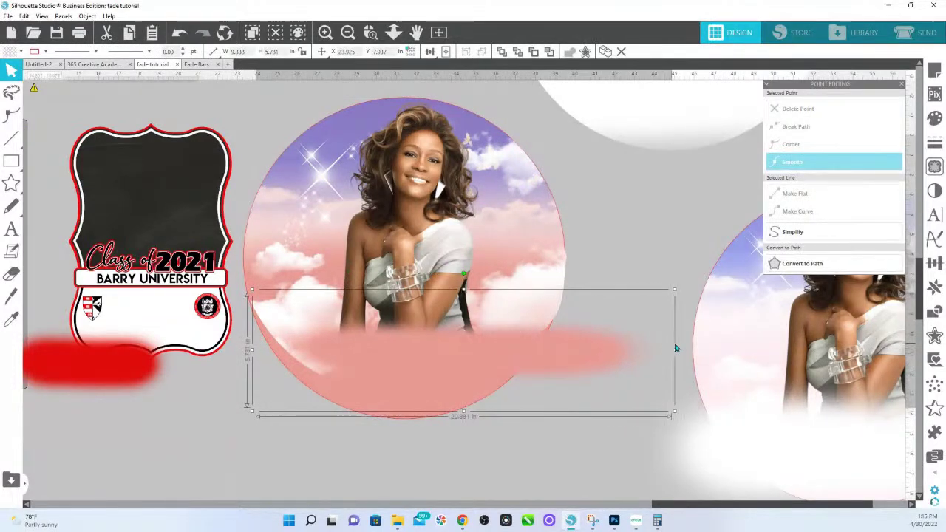
pyautogui.click(252, 353)
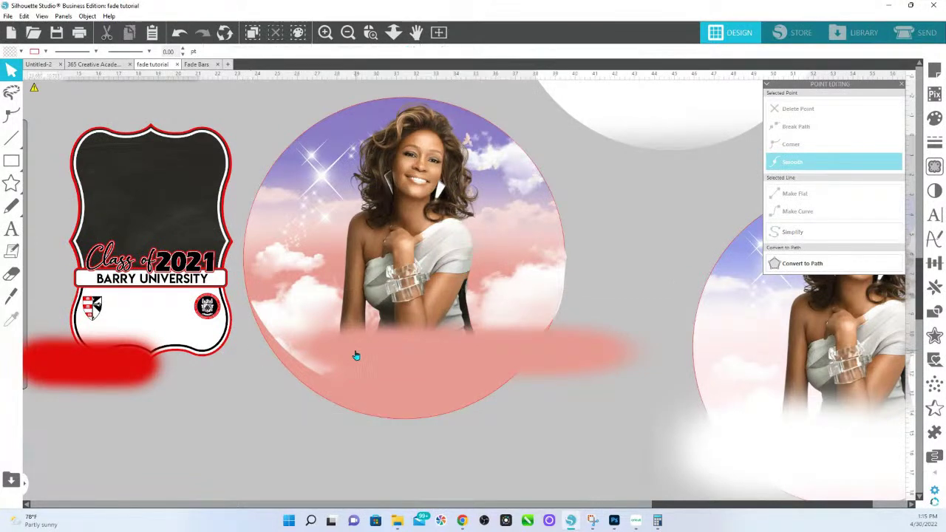
pyautogui.click(288, 362)
pyautogui.moveTo(253, 353); pyautogui.dragTo(142, 350)
# - Stretch the salmon fade bar to about 14.2 in high and move it over the portrait's bottom edge at about X 18.51, Y 4.85 in
pyautogui.moveTo(412, 411); pyautogui.dragTo(410, 529)
pyautogui.moveTo(431, 398); pyautogui.dragTo(416, 521)
pyautogui.moveTo(423, 379); pyautogui.dragTo(455, 325)
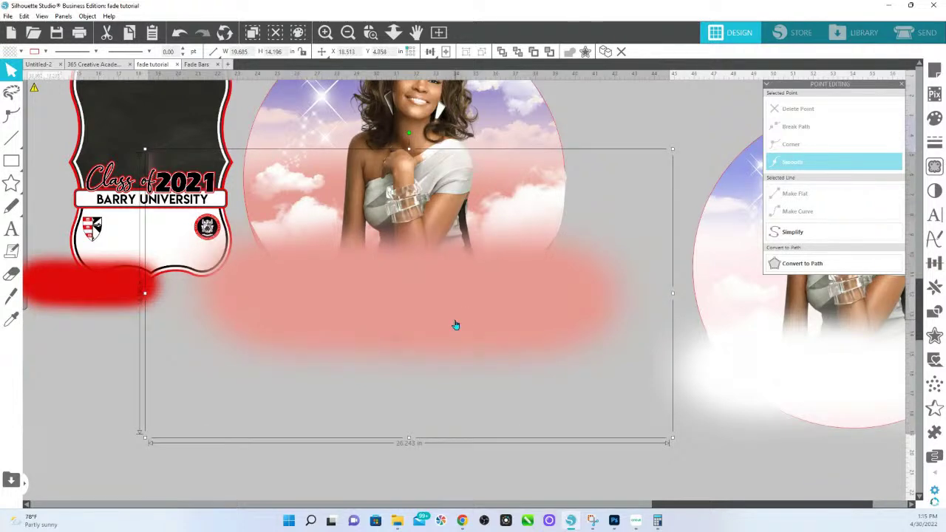
pyautogui.press('i')
pyautogui.click(466, 309)
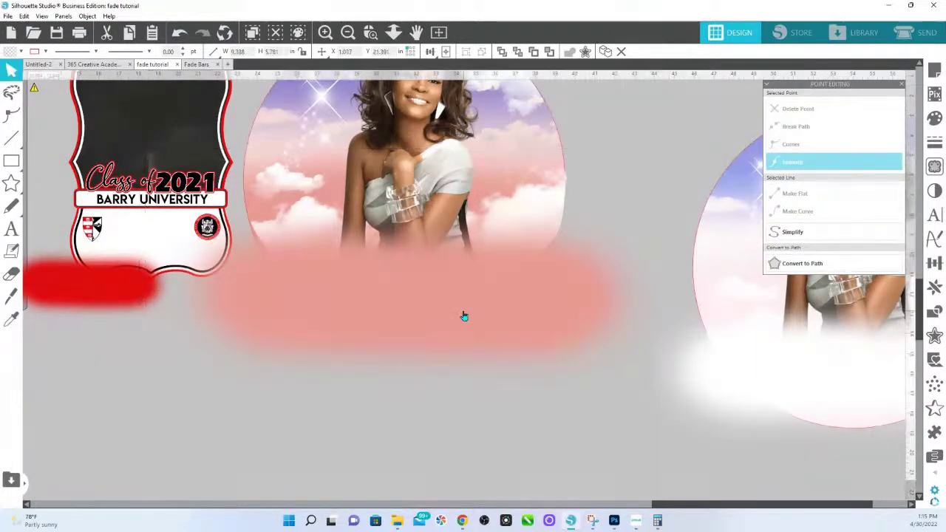
# - Crop the salmon fade bar to the circle outline so it keeps only the part inside the circle
pyautogui.scroll(3, 559, 116)
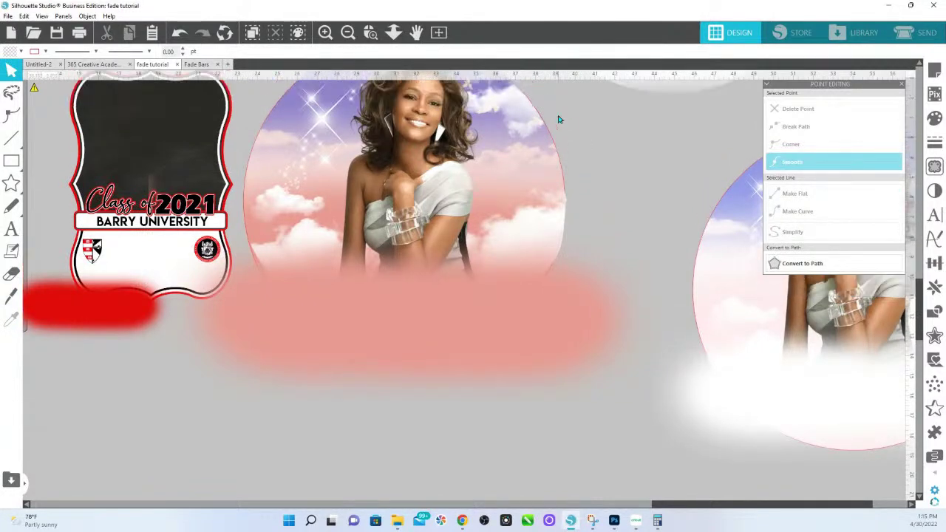
pyautogui.scroll(2, 437, 309)
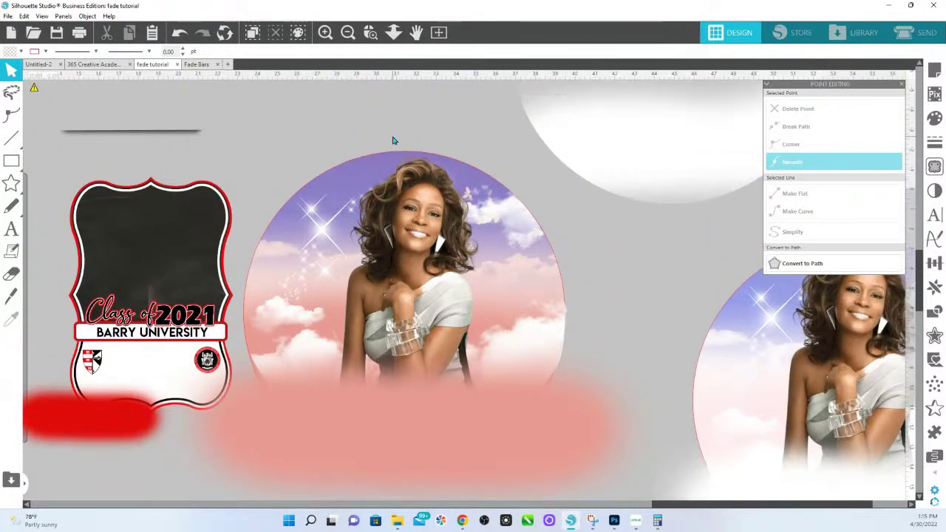
pyautogui.click(387, 154)
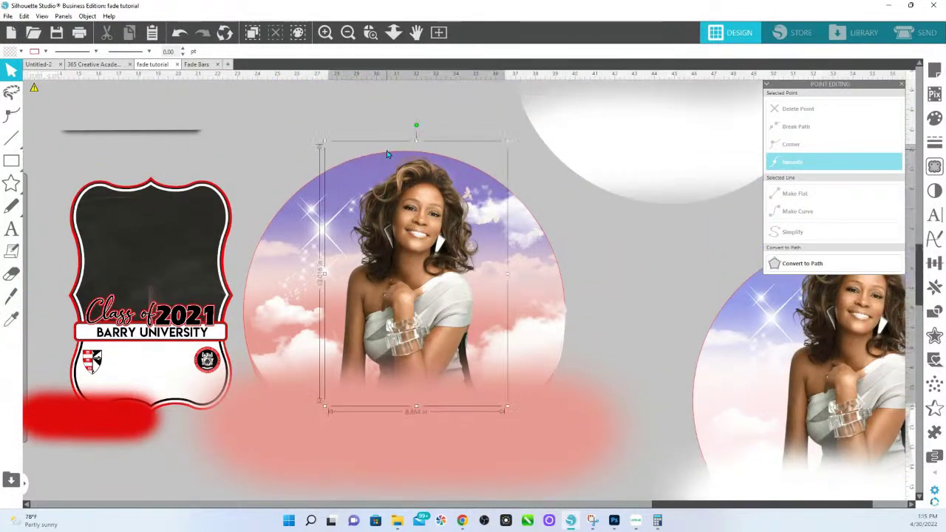
pyautogui.click(314, 182)
pyautogui.click(322, 178)
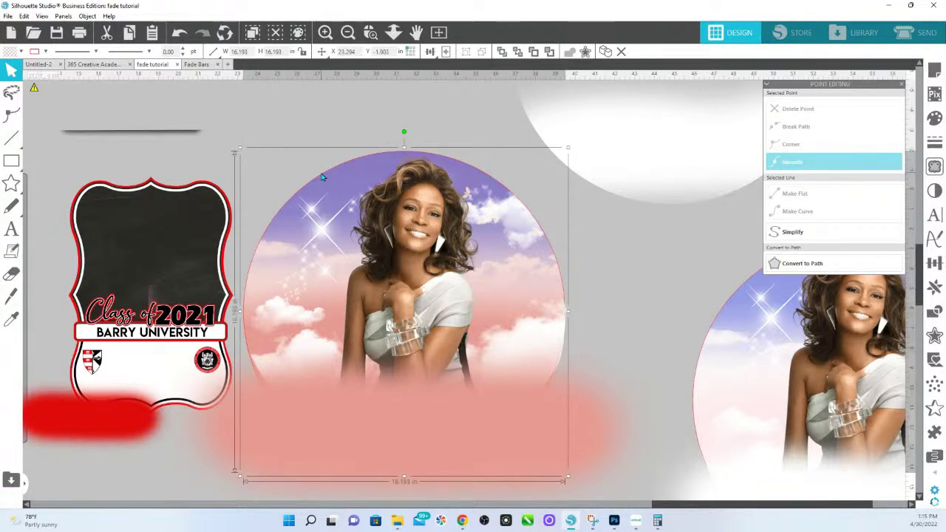
pyautogui.press('i')
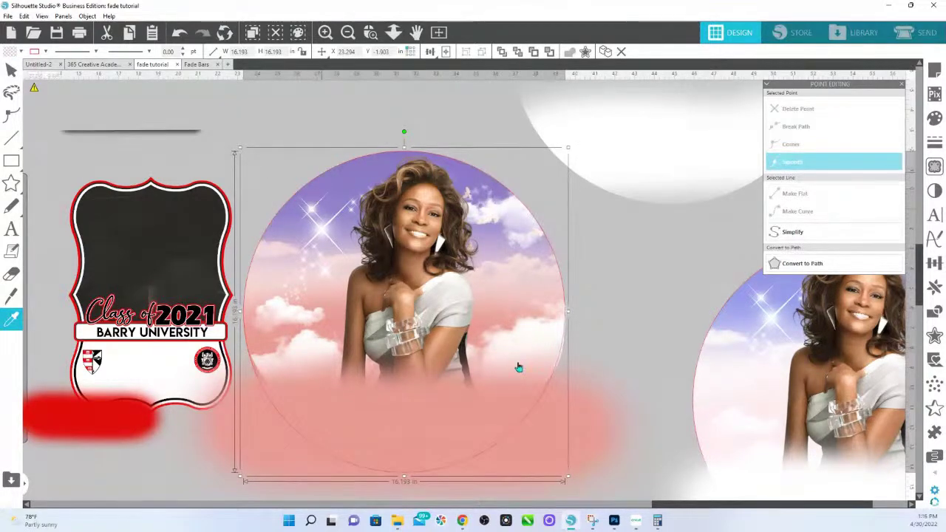
pyautogui.click(564, 442)
pyautogui.keyDown('shift'); pyautogui.click(581, 440); pyautogui.keyUp('shift')
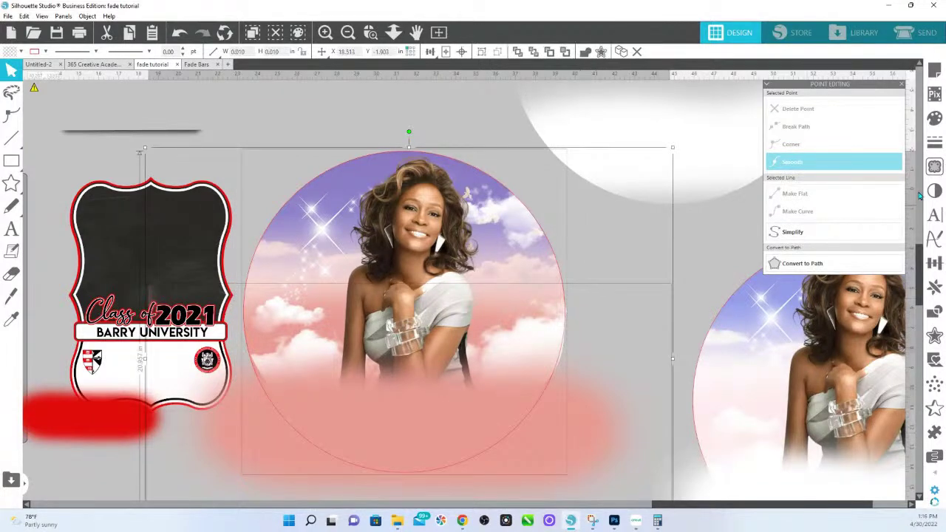
pyautogui.click(933, 314)
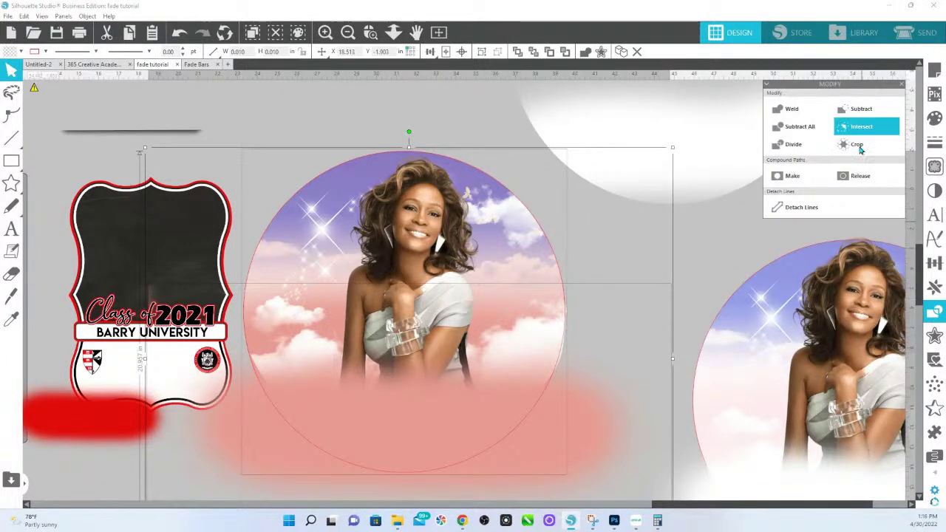
pyautogui.click(858, 147)
pyautogui.click(633, 332)
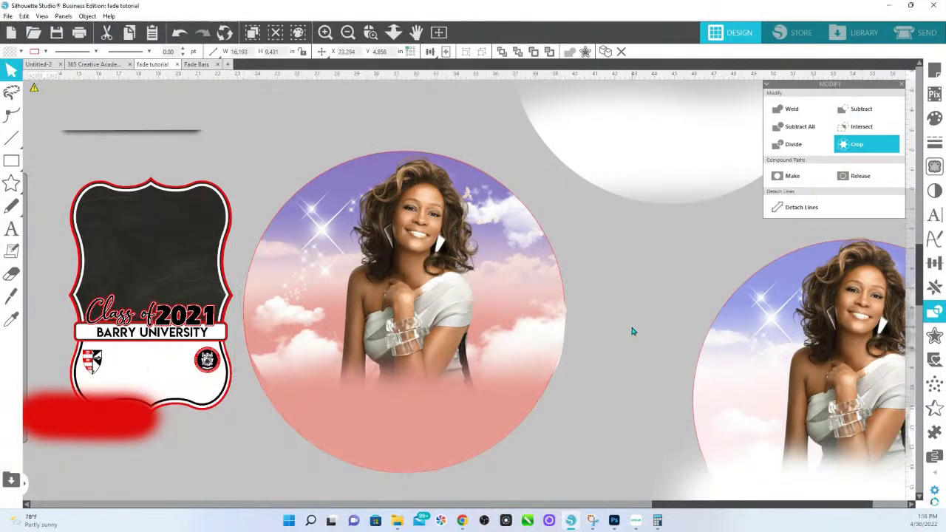
# - Nudge the cropped salmon fade bar to about X 23.22, Y 4.81 in along the circle's lower edge
pyautogui.click(557, 354)
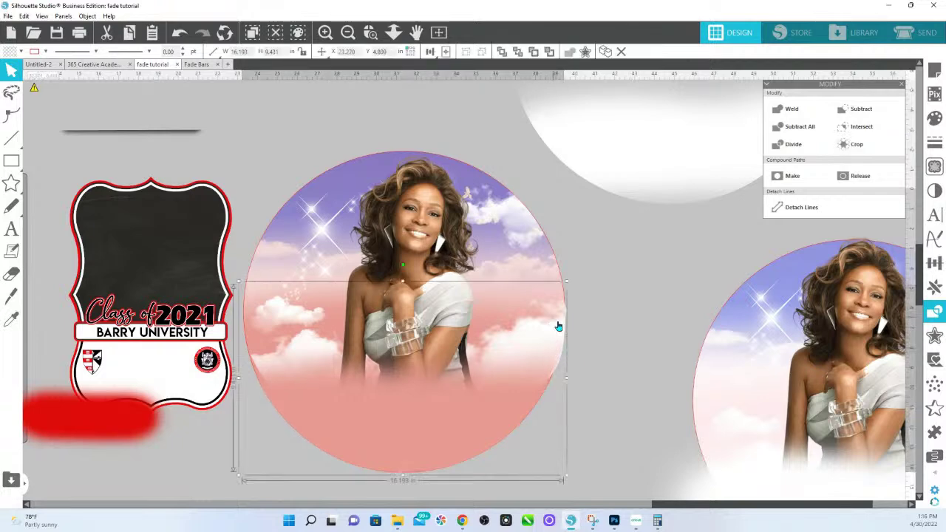
pyautogui.click(563, 365)
pyautogui.moveTo(562, 365); pyautogui.dragTo(561, 365)
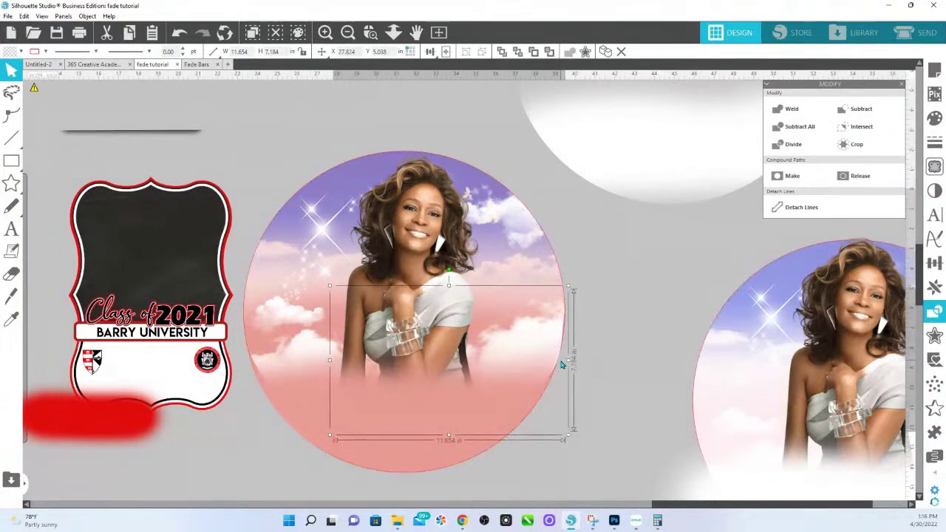
pyautogui.click(632, 328)
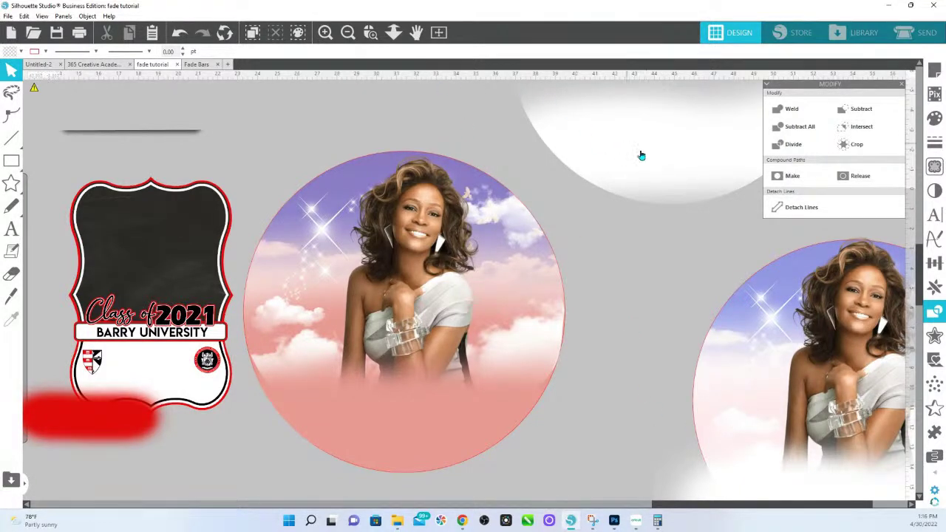
# - Move the white half-circle fade over the portrait circle and flip it vertically
pyautogui.moveTo(640, 152); pyautogui.dragTo(503, 268)
pyautogui.rightClick(513, 264)
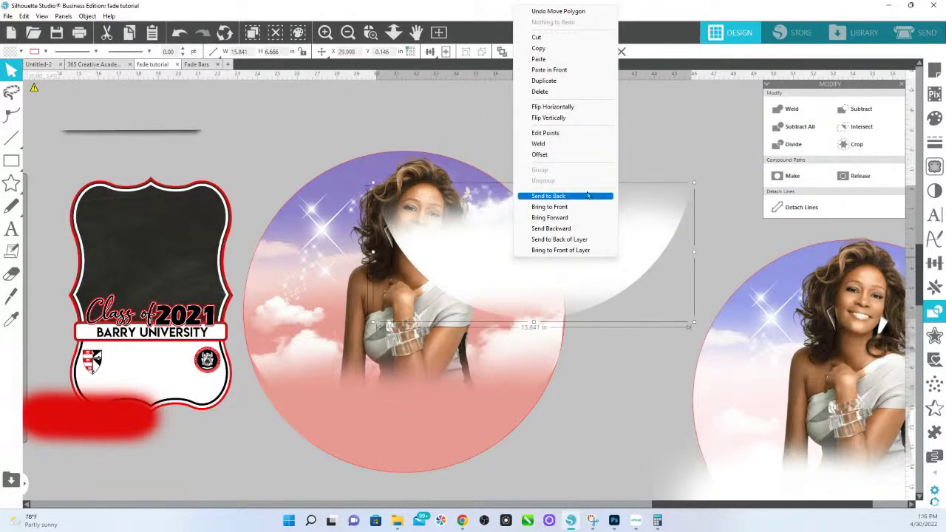
pyautogui.click(566, 107)
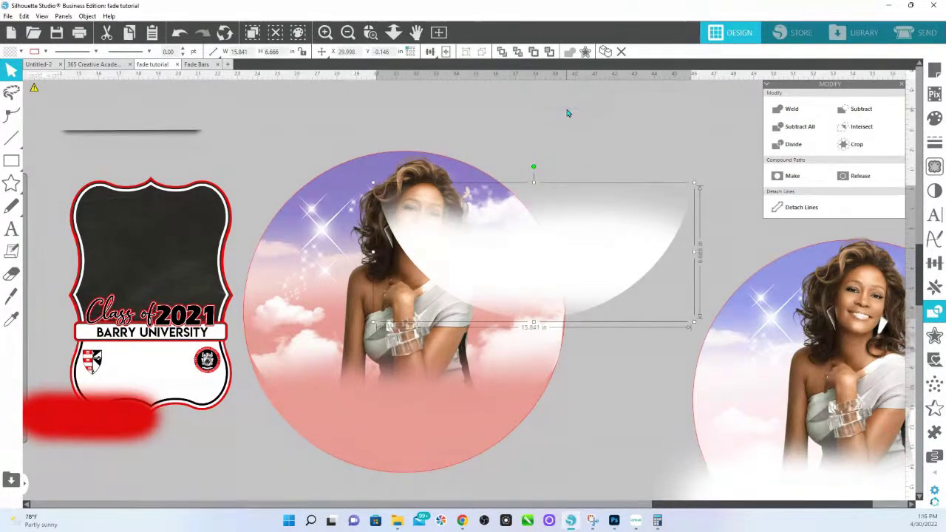
pyautogui.rightClick(574, 213)
pyautogui.click(613, 324)
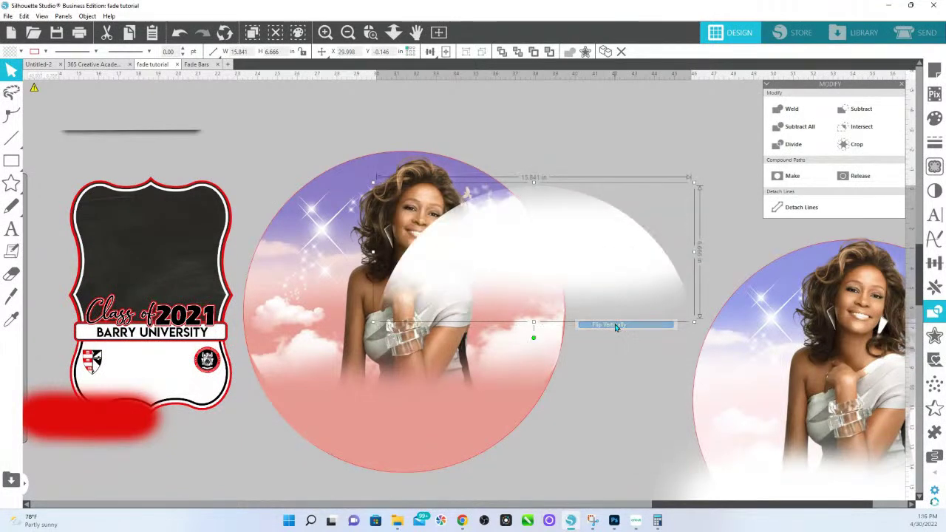
# - Place the white half-circle fade over the circle's top at about X 23.47, Y -1.98 in and send it to the back
pyautogui.moveTo(560, 253); pyautogui.dragTo(433, 216)
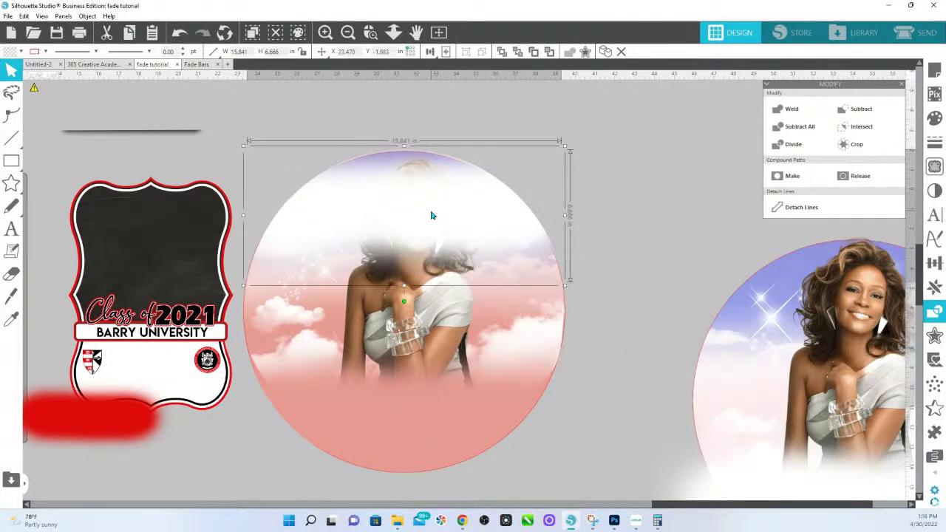
pyautogui.rightClick(434, 216)
pyautogui.click(497, 405)
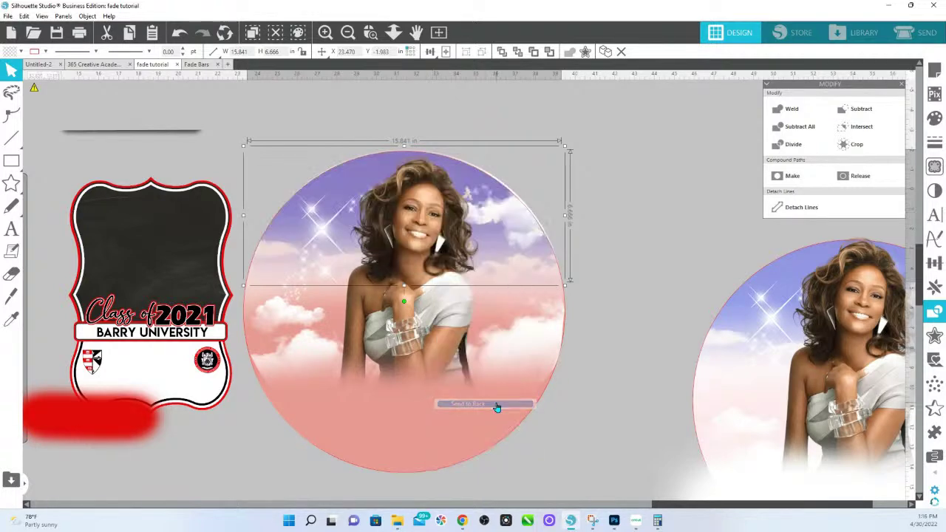
# - Send the cropped salmon fade bar and the circle together to the back, behind the clouds and portrait
pyautogui.click(515, 226)
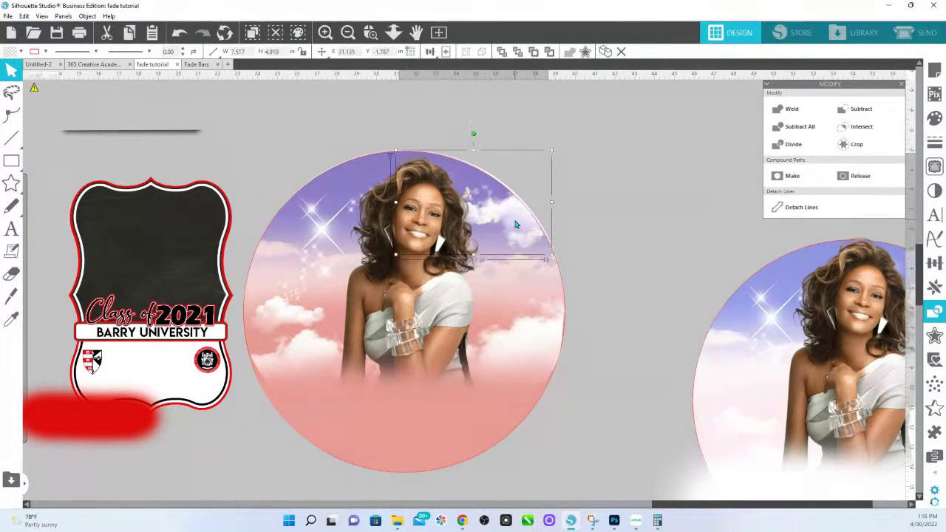
pyautogui.moveTo(531, 491); pyautogui.dragTo(426, 475)
pyautogui.rightClick(427, 474)
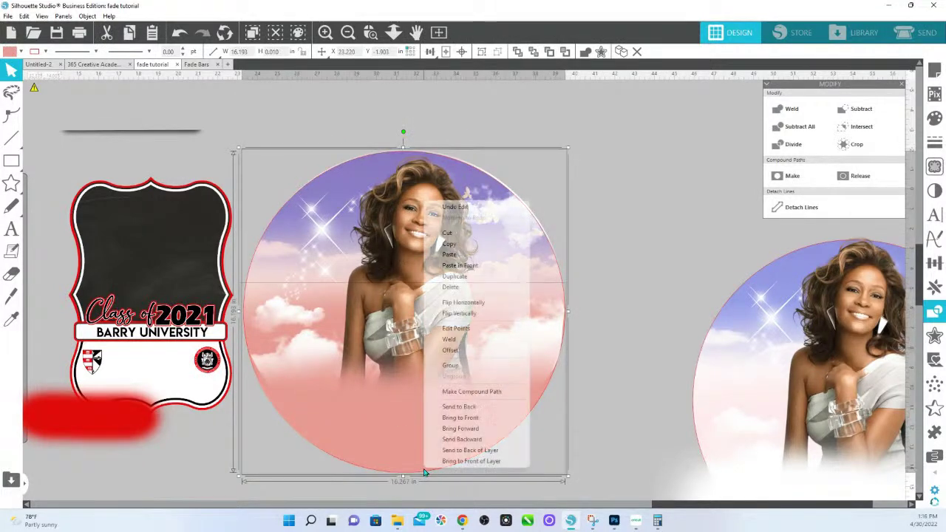
pyautogui.click(474, 418)
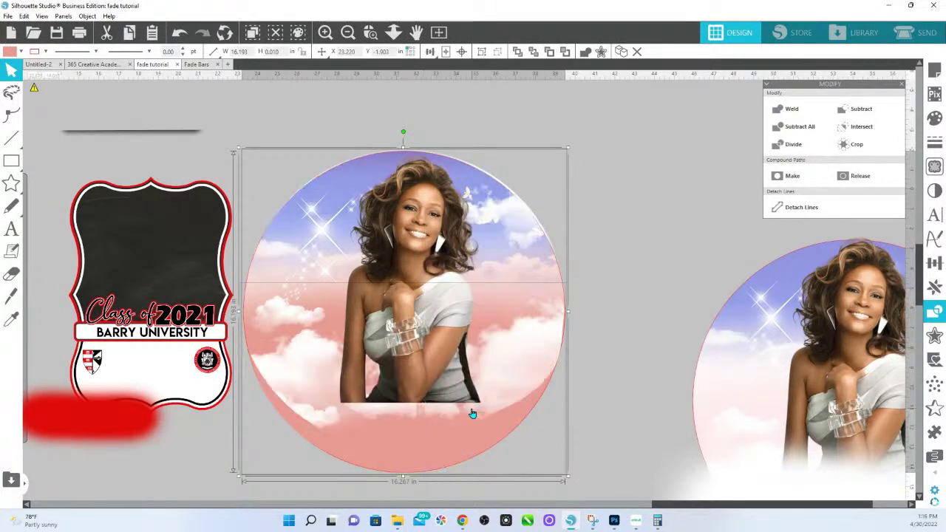
pyautogui.click(547, 181)
pyautogui.moveTo(293, 385); pyautogui.dragTo(290, 385)
pyautogui.doubleClick(291, 388)
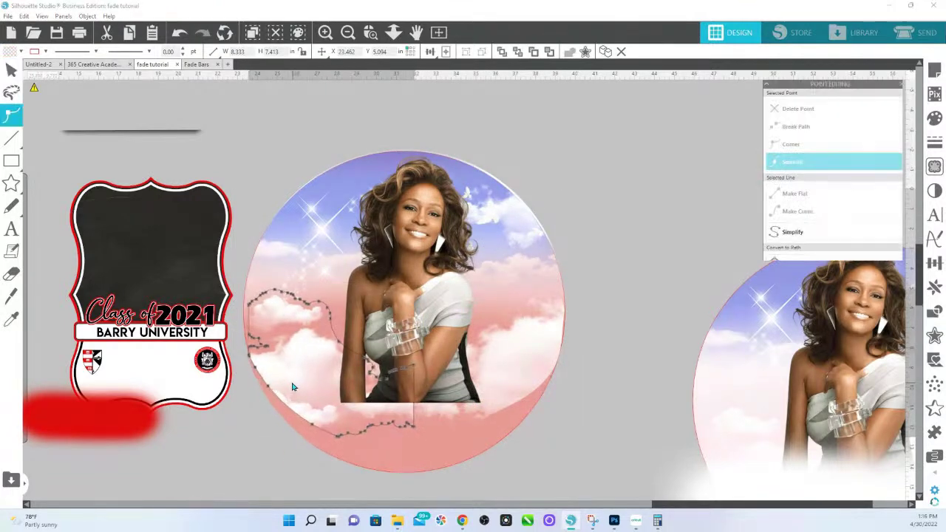
pyautogui.click(617, 348)
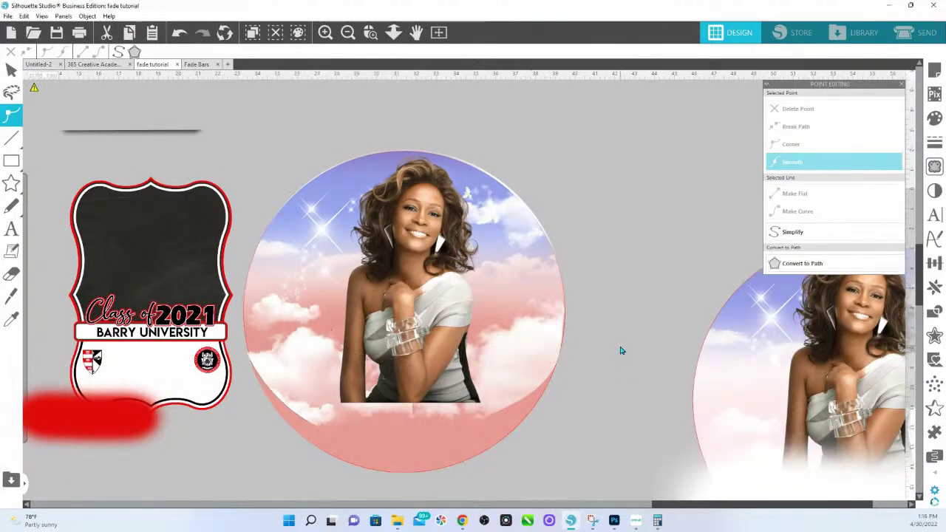
# - Bring the cropped salmon fade bar to the front so it covers the portrait's bottom edge
pyautogui.click(426, 443)
pyautogui.moveTo(423, 446); pyautogui.dragTo(418, 456)
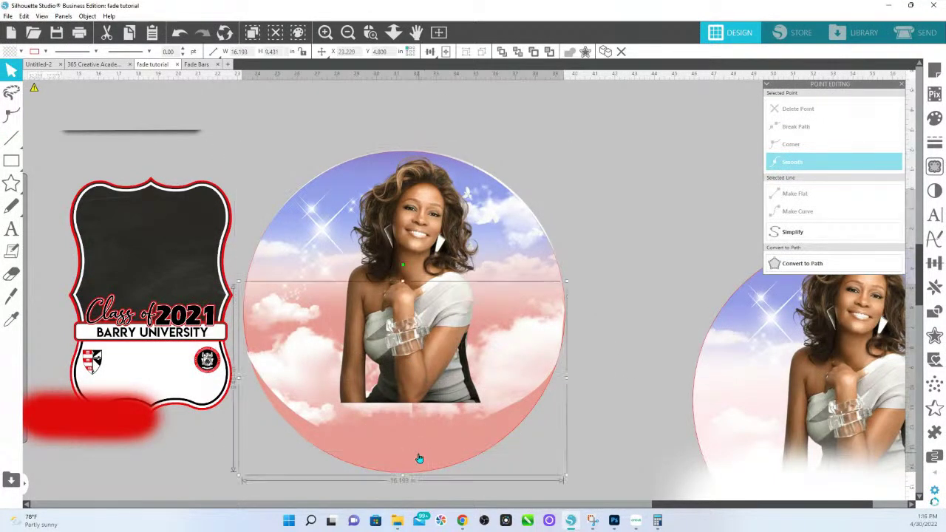
pyautogui.rightClick(418, 456)
pyautogui.click(467, 405)
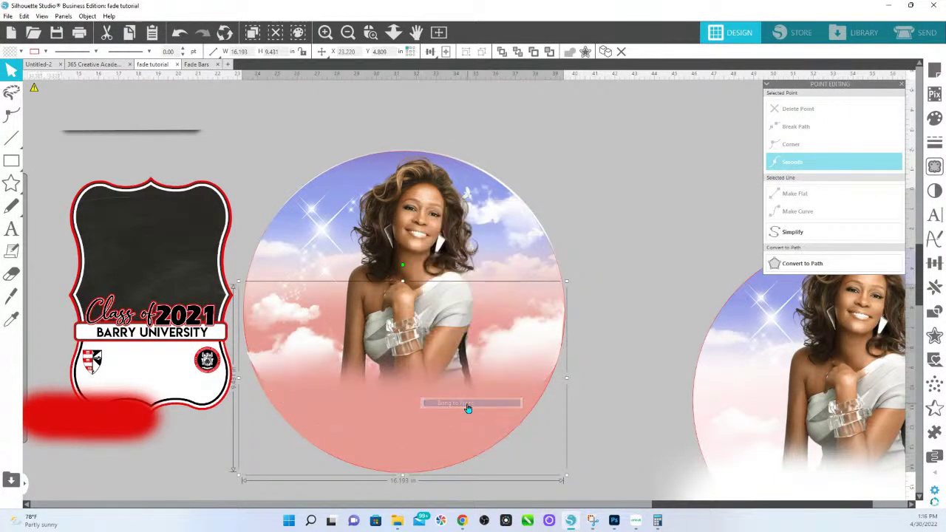
# - Nudge the white half-circle fade behind the sky to about X 23.37, Y -1.96 in
pyautogui.click(517, 169)
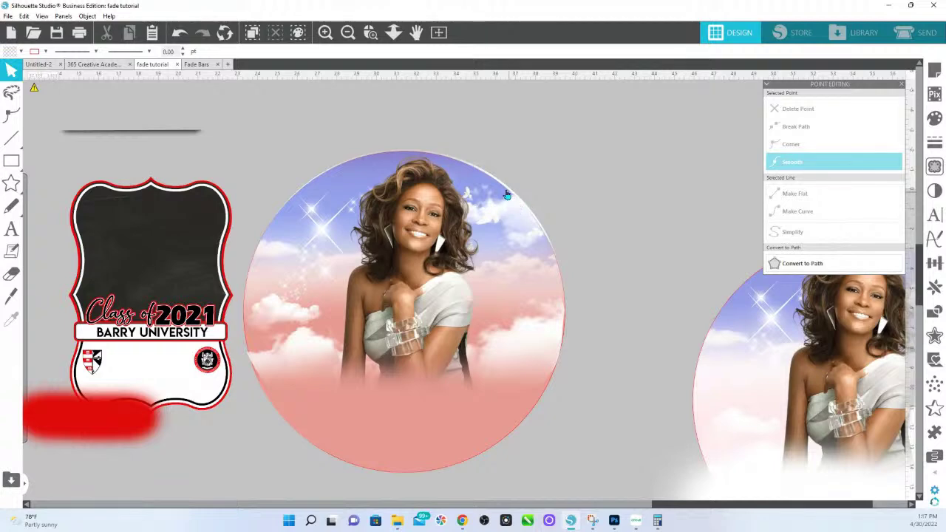
pyautogui.click(509, 195)
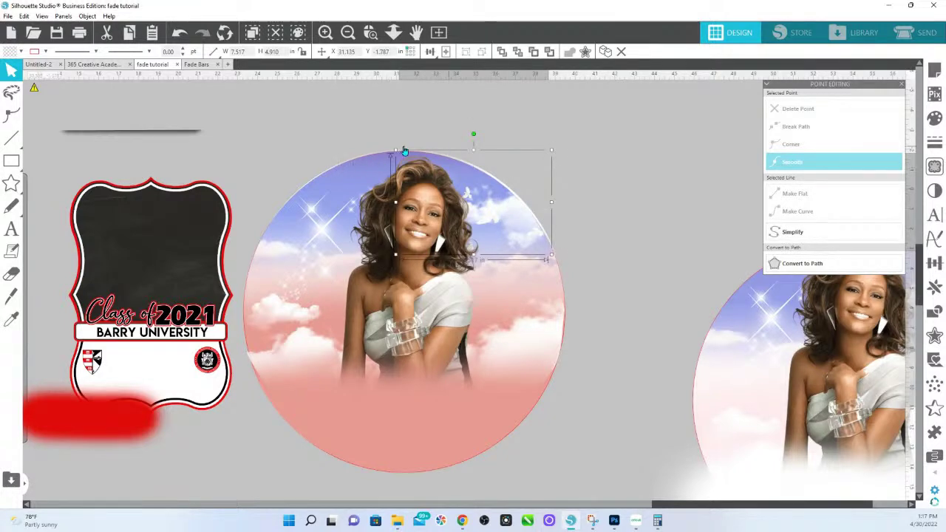
pyautogui.click(302, 184)
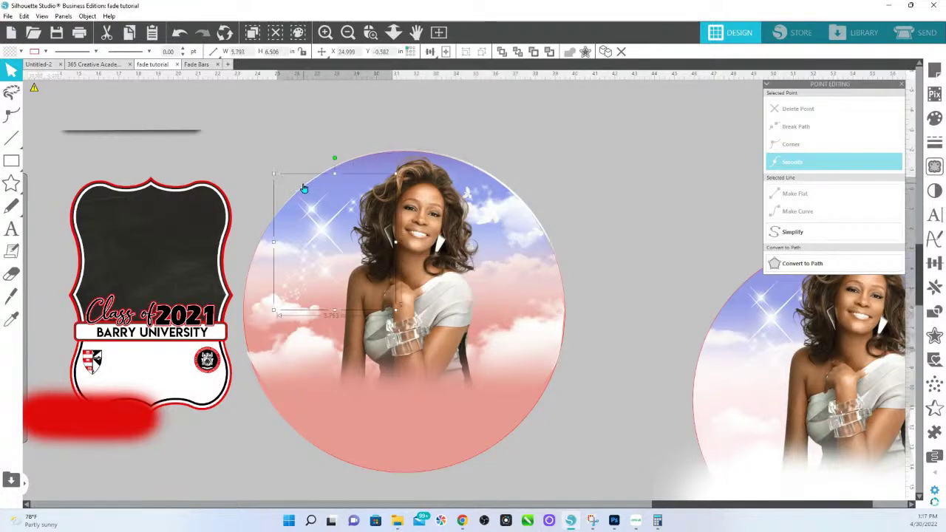
pyautogui.click(507, 185)
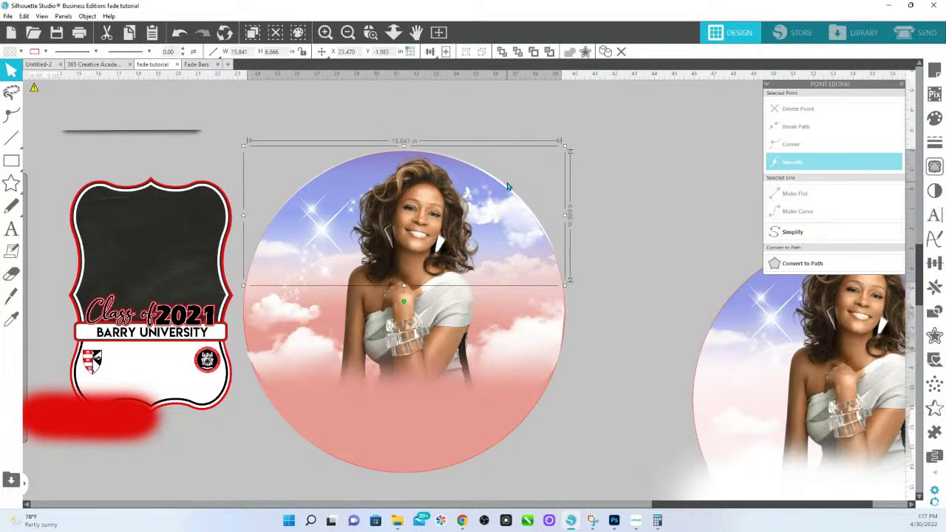
pyautogui.moveTo(507, 186); pyautogui.dragTo(506, 187)
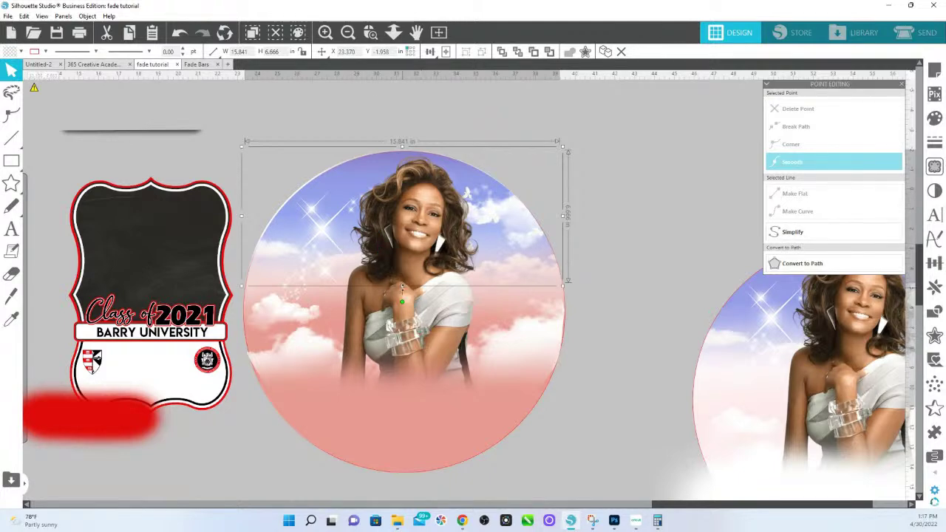
pyautogui.moveTo(402, 288); pyautogui.dragTo(396, 351)
pyautogui.hotkey('ctrl', 'z')
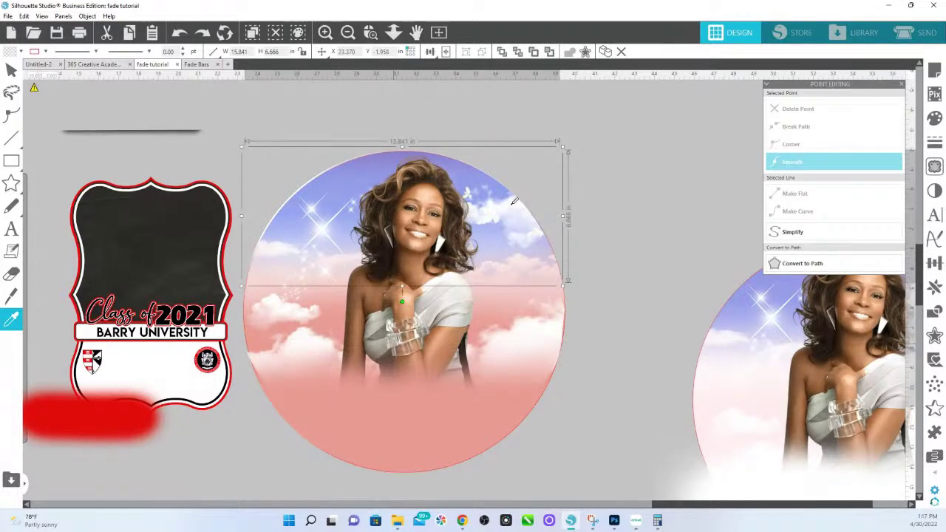
pyautogui.press('v')
pyautogui.moveTo(285, 204); pyautogui.dragTo(274, 156)
pyautogui.hotkey('ctrl', 'z')
pyautogui.moveTo(294, 193); pyautogui.dragTo(283, 202)
pyautogui.hotkey('ctrl', 'z')
# - Enlarge the white half-circle fade to about 21.66 in wide and 11.35 in high, and place it at about X 20.39, Y -3.03 in
pyautogui.press('v')
pyautogui.click(327, 174)
pyautogui.click(327, 174)
pyautogui.moveTo(327, 174); pyautogui.dragTo(304, 133)
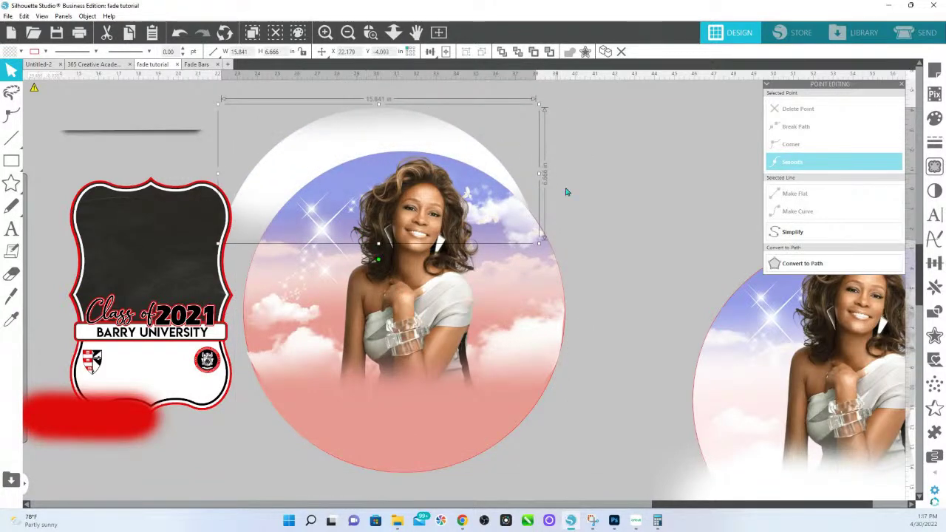
pyautogui.moveTo(535, 251); pyautogui.dragTo(490, 316)
pyautogui.moveTo(436, 294); pyautogui.dragTo(436, 338)
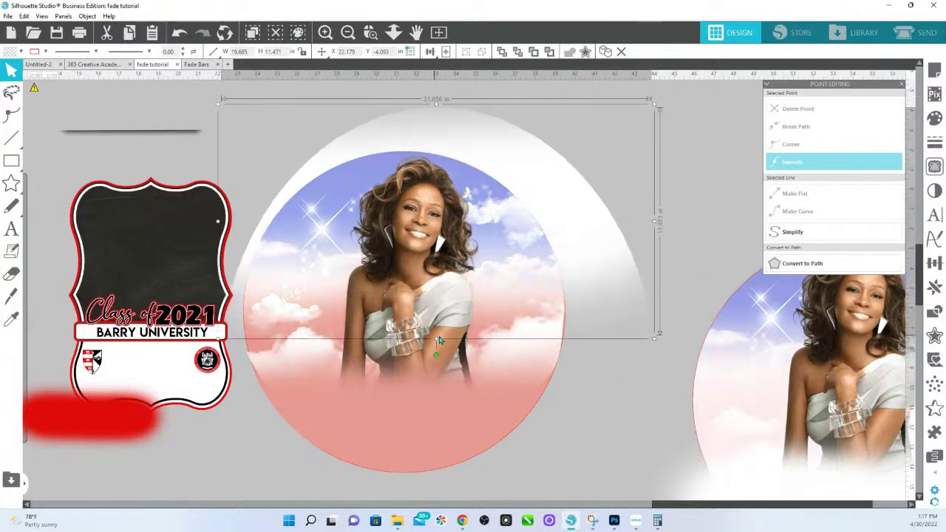
pyautogui.moveTo(555, 214); pyautogui.dragTo(528, 233)
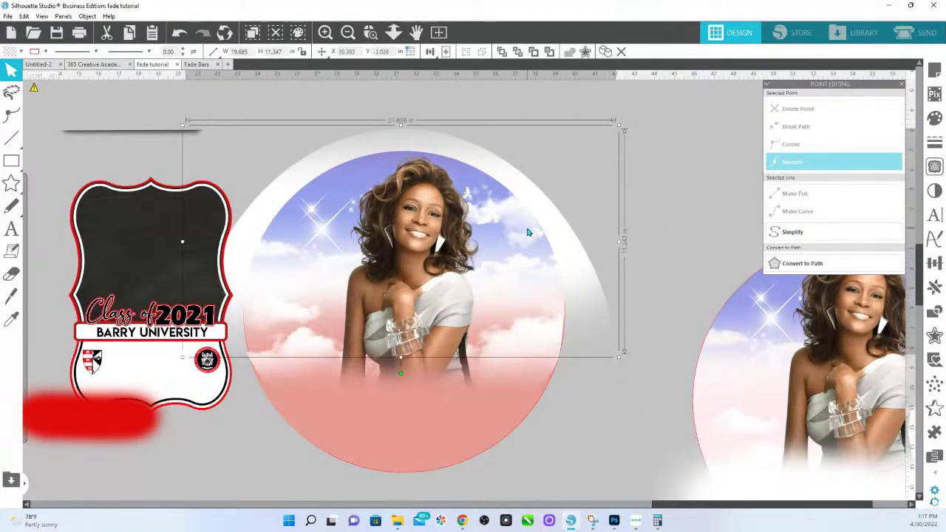
# - Crop the enlarged white half-circle fade to the outline of the portrait circle
pyautogui.click(589, 410)
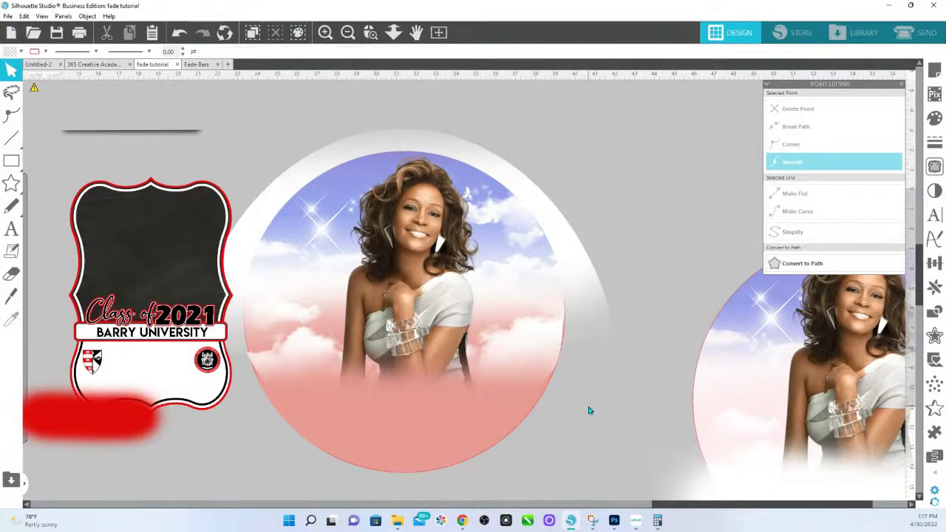
pyautogui.click(585, 407)
pyautogui.click(585, 273)
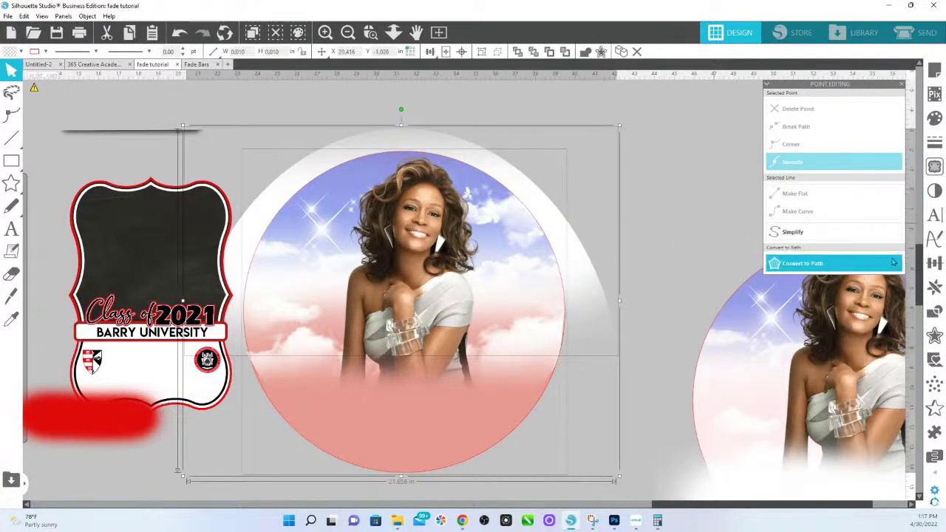
pyautogui.click(935, 313)
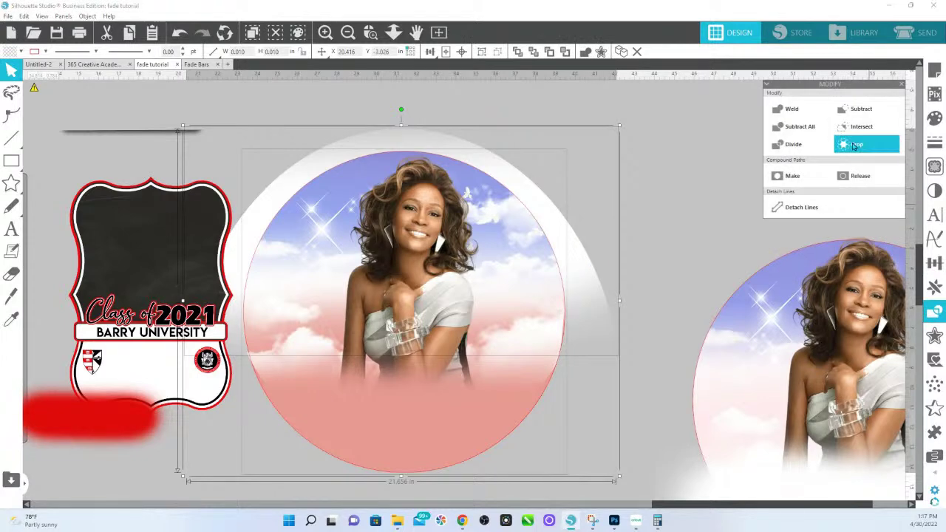
pyautogui.click(865, 144)
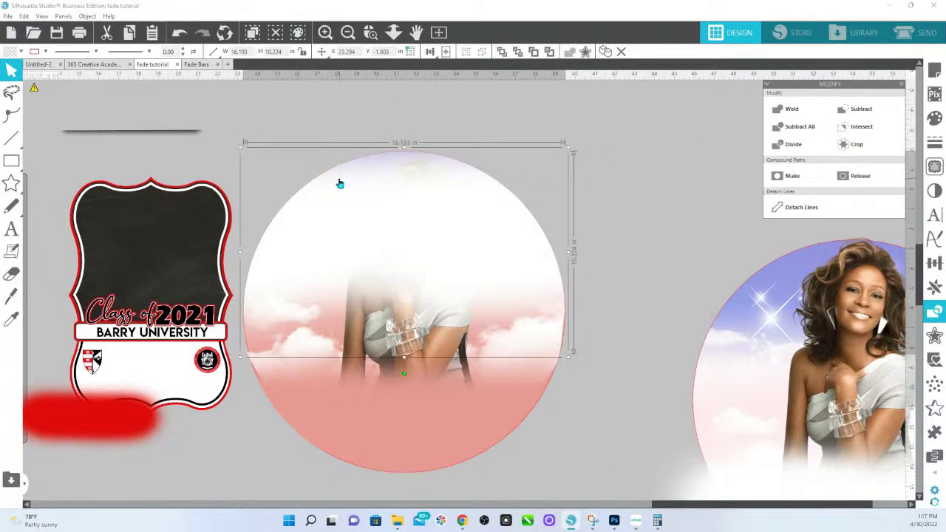
# - Send the cropped white fade and the salmon fade to the back, and bring the salmon fade bar to the front again
pyautogui.click(396, 475)
pyautogui.rightClick(399, 474)
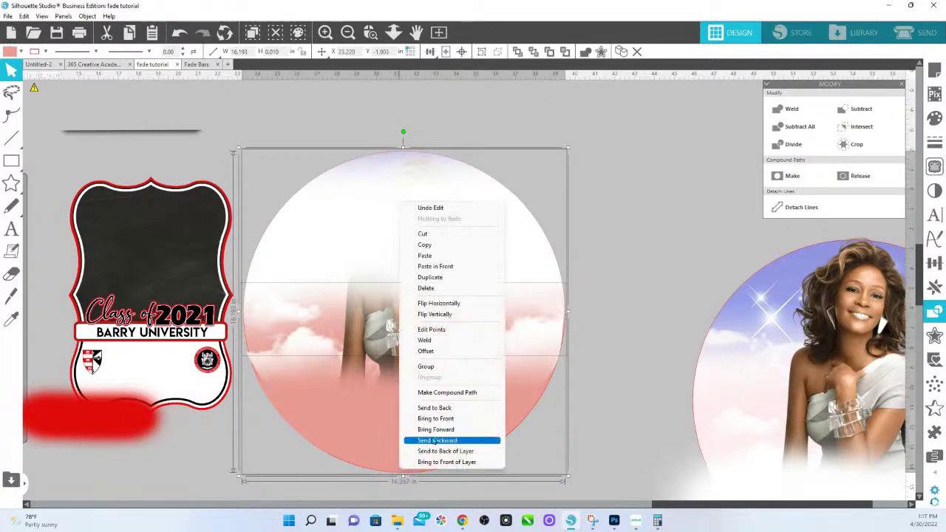
pyautogui.click(449, 415)
pyautogui.click(590, 285)
pyautogui.click(428, 450)
pyautogui.rightClick(429, 450)
pyautogui.click(464, 397)
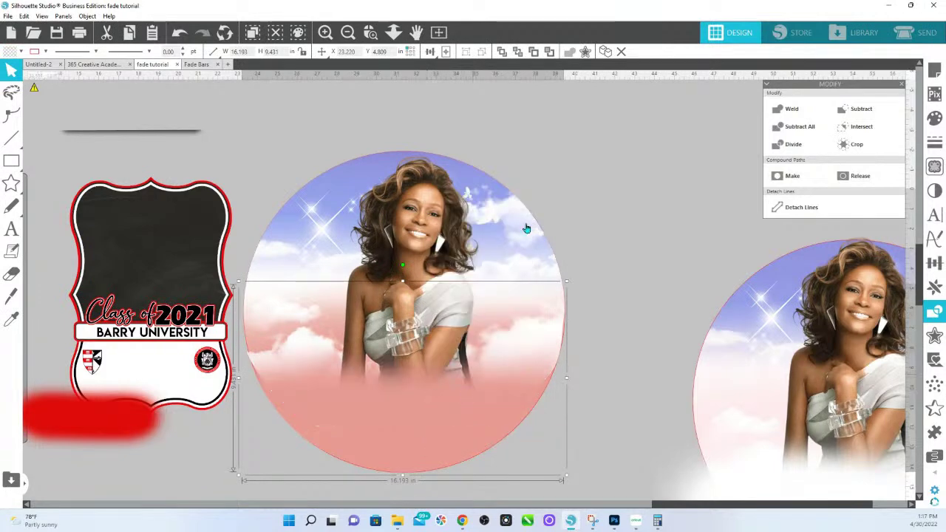
pyautogui.click(587, 170)
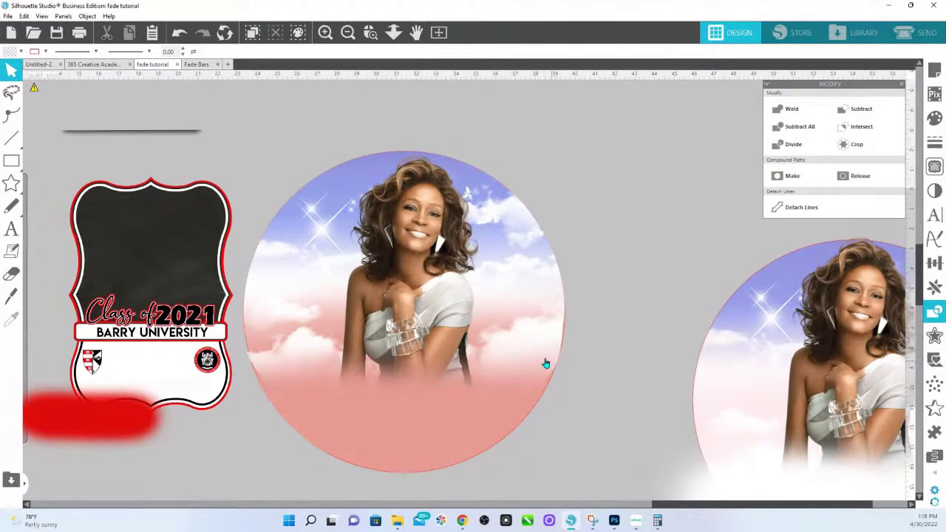
# - Nudge the salmon fade bar to about X 23.25, Y 4.96 in over the lower half of the portrait circle
pyautogui.click(268, 374)
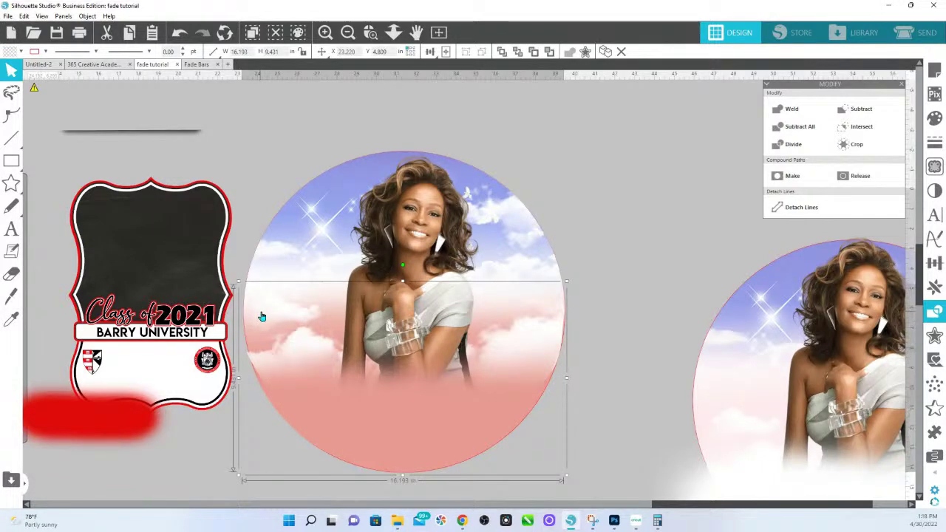
pyautogui.moveTo(267, 315); pyautogui.dragTo(269, 317)
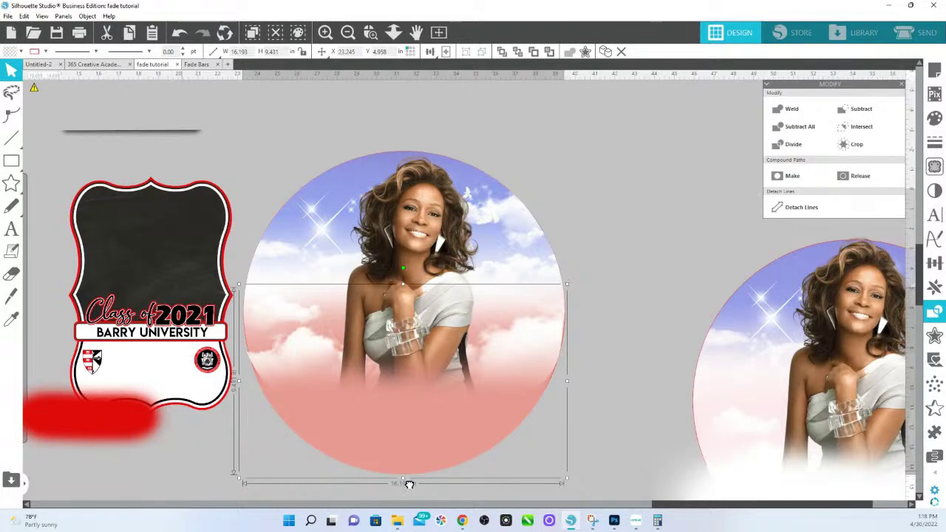
# - Move the whole portrait circle design farther away from the Class of 2021 badge, and place the red fade bar above the badge
pyautogui.hscroll(-5, 295, 442)
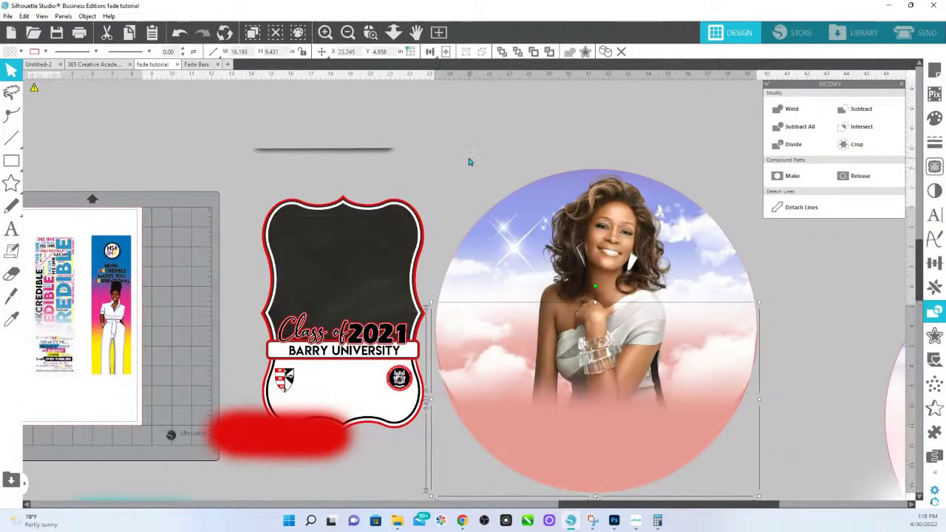
pyautogui.moveTo(468, 161); pyautogui.dragTo(771, 407)
pyautogui.moveTo(560, 392); pyautogui.dragTo(751, 385)
pyautogui.click(233, 432)
pyautogui.moveTo(260, 437); pyautogui.dragTo(465, 93)
# - Move the thin black shadow bar into the free space between the Class of 2021 badge and the portrait circle
pyautogui.click(378, 131)
pyautogui.moveTo(369, 156); pyautogui.dragTo(554, 294)
pyautogui.click(260, 124)
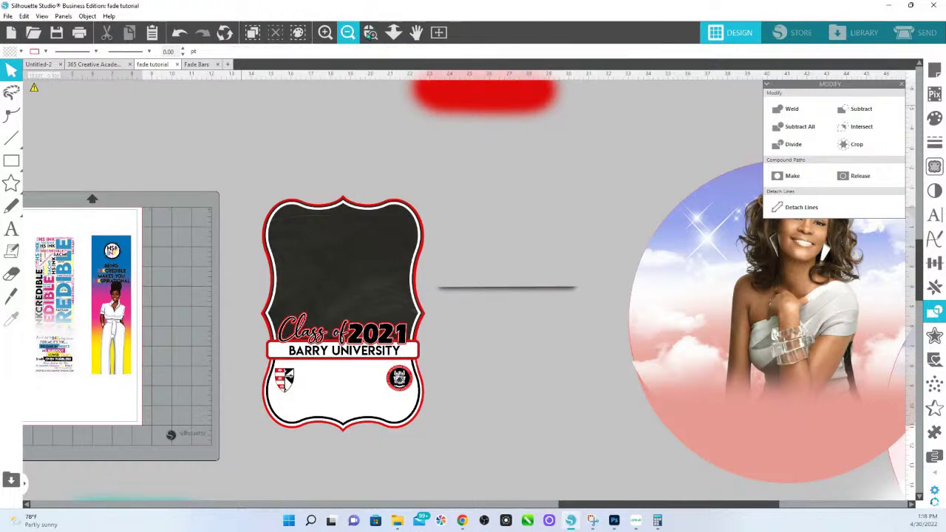
# - Try the thin black shadow bar under the badge's BARRY UNIVERSITY banner and move it aside over the bookmark page
pyautogui.click(371, 32)
pyautogui.moveTo(246, 194); pyautogui.dragTo(504, 448)
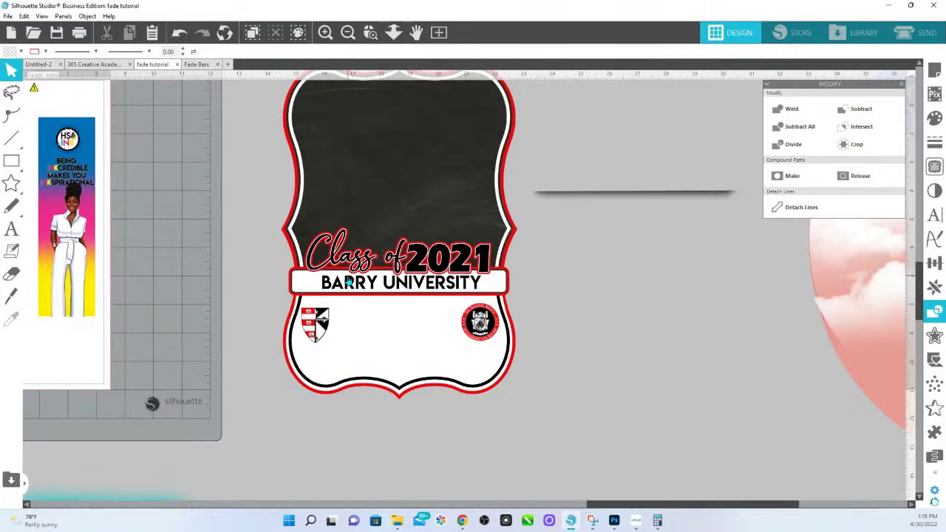
pyautogui.moveTo(621, 201); pyautogui.dragTo(387, 301)
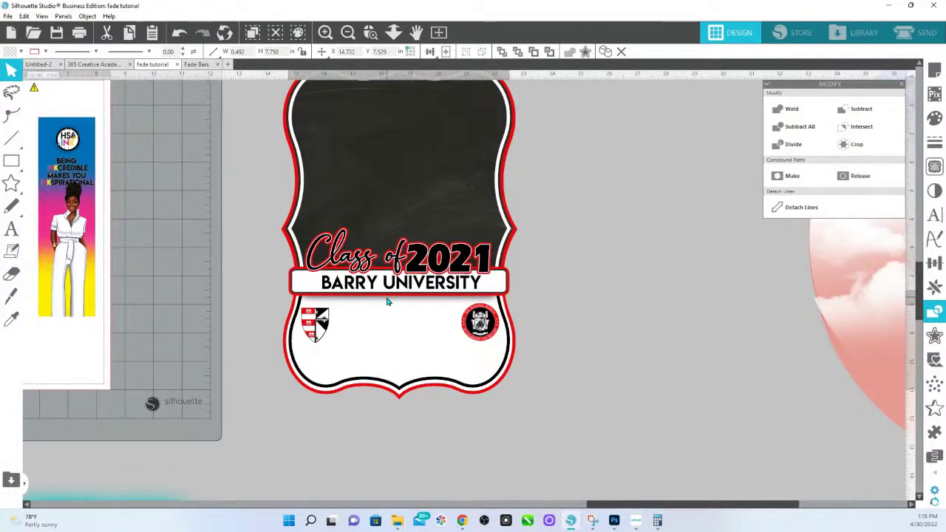
pyautogui.click(387, 301)
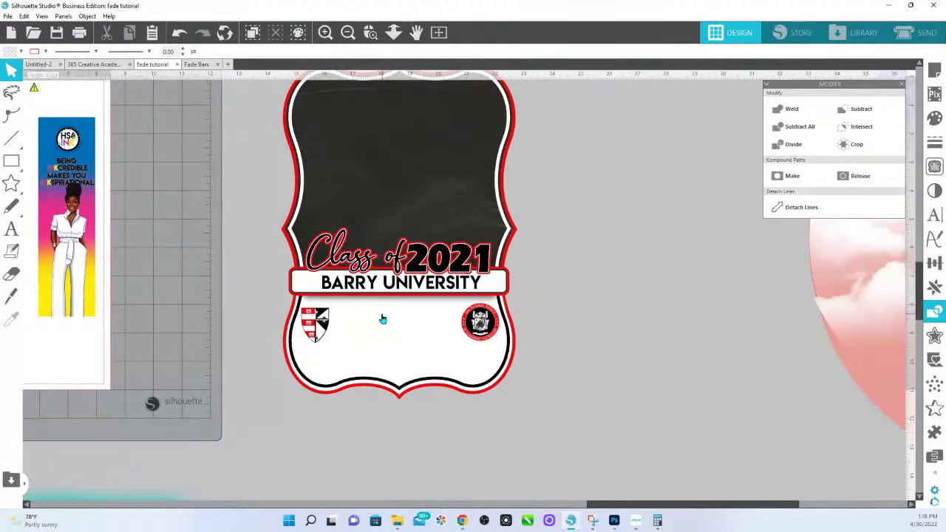
pyautogui.moveTo(397, 304); pyautogui.dragTo(90, 171)
# - Place the red fade bar over the BARRY UNIVERSITY banner on the Class of 2021 badge
pyautogui.click(394, 32)
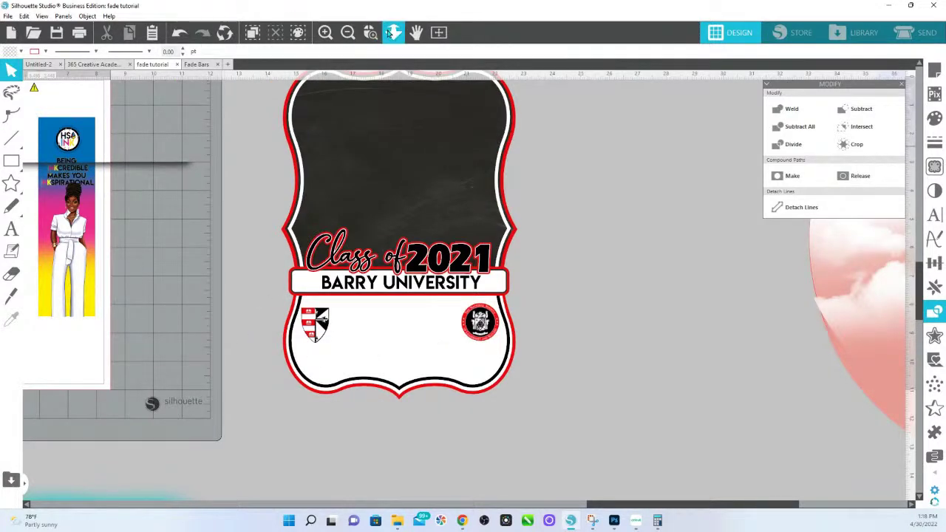
pyautogui.scroll(-2, 408, 134)
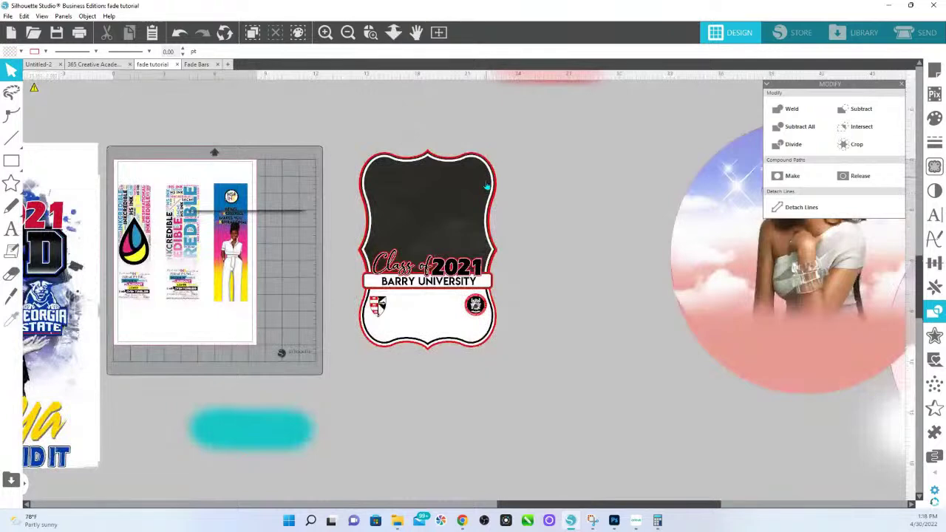
pyautogui.press('Escape')
pyautogui.scroll(1, 485, 185)
pyautogui.moveTo(546, 116); pyautogui.dragTo(354, 390)
pyautogui.click(371, 32)
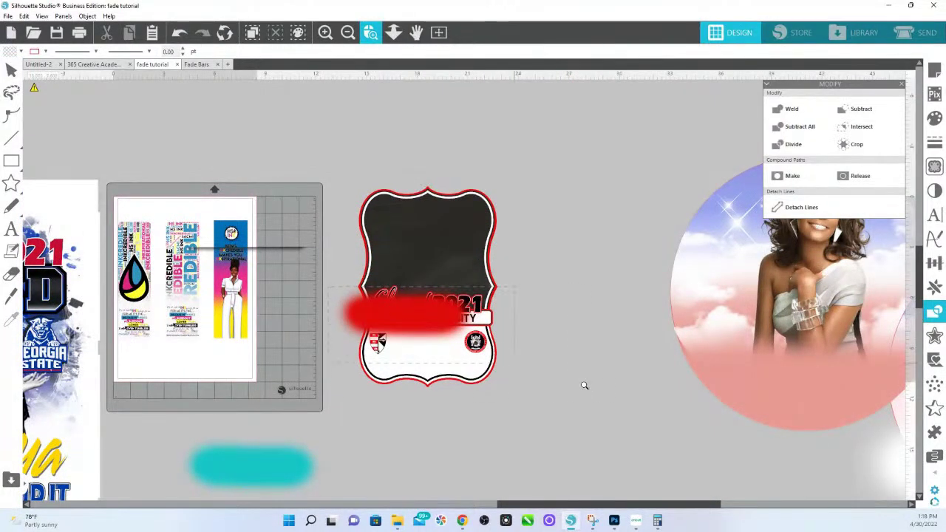
pyautogui.press('Escape')
pyautogui.scroll(3, 428, 294)
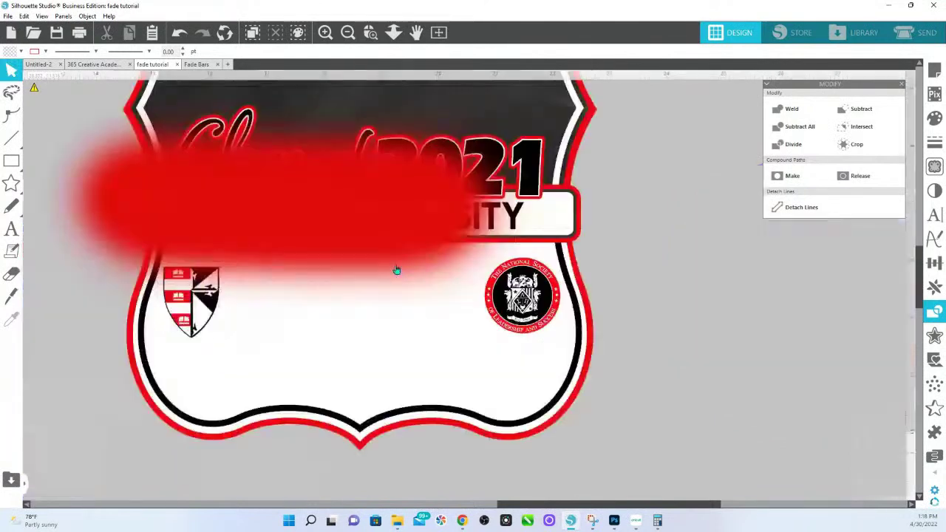
# - Stretch the red fade bar to about 12.96 in wide and center it across the badge at about X 12.32, Y 4.14 in
pyautogui.click(382, 215)
pyautogui.moveTo(541, 201); pyautogui.dragTo(764, 204)
pyautogui.moveTo(280, 207); pyautogui.dragTo(254, 201)
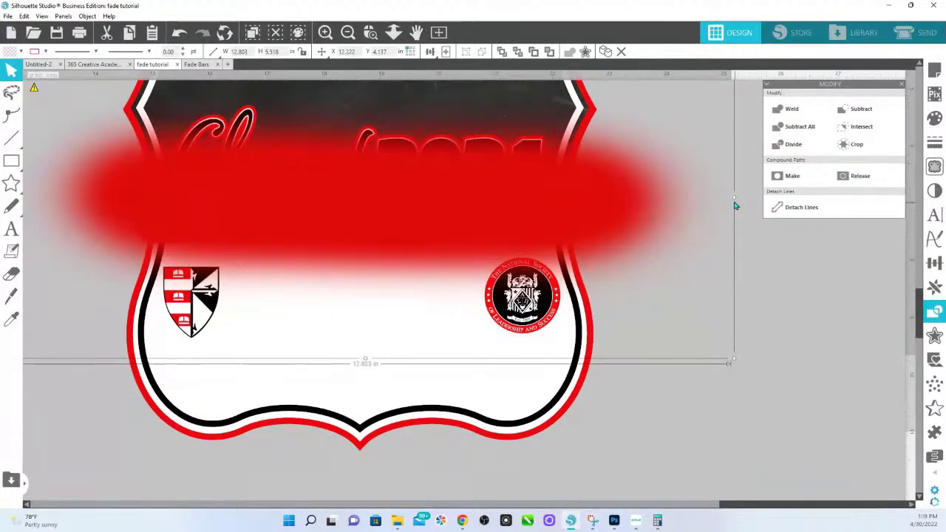
pyautogui.moveTo(733, 197); pyautogui.dragTo(743, 197)
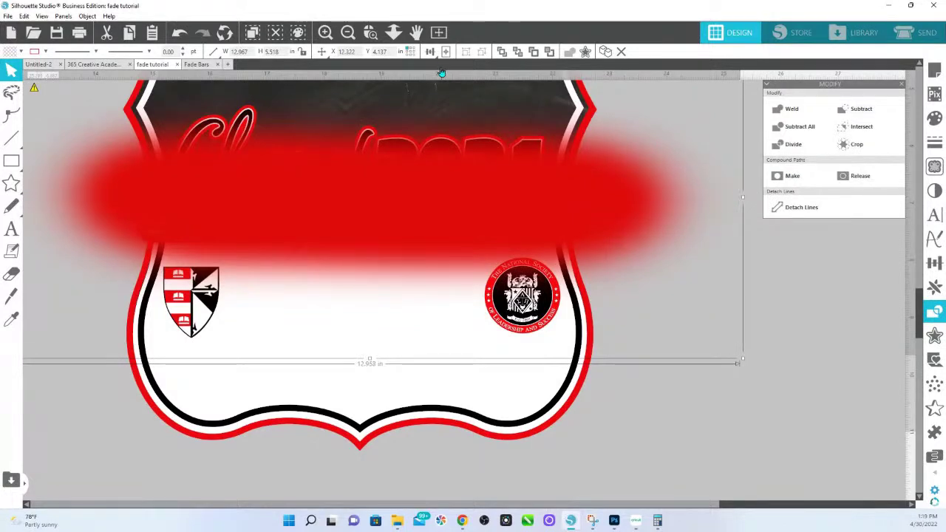
# - Draw a rectangle about 18.89 in wide and 6.51 in high covering the upper part of the red fade bar
pyautogui.click(394, 33)
pyautogui.scroll(-3, 418, 185)
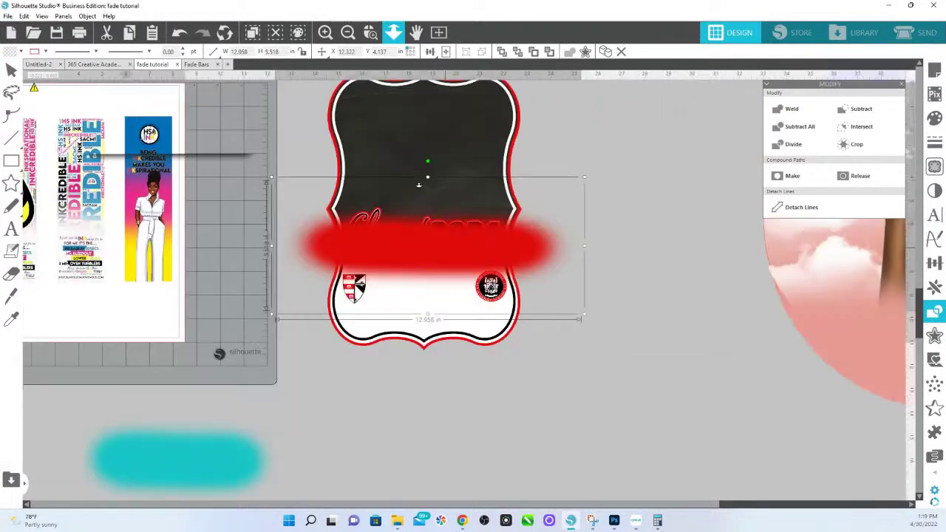
pyautogui.click(551, 255)
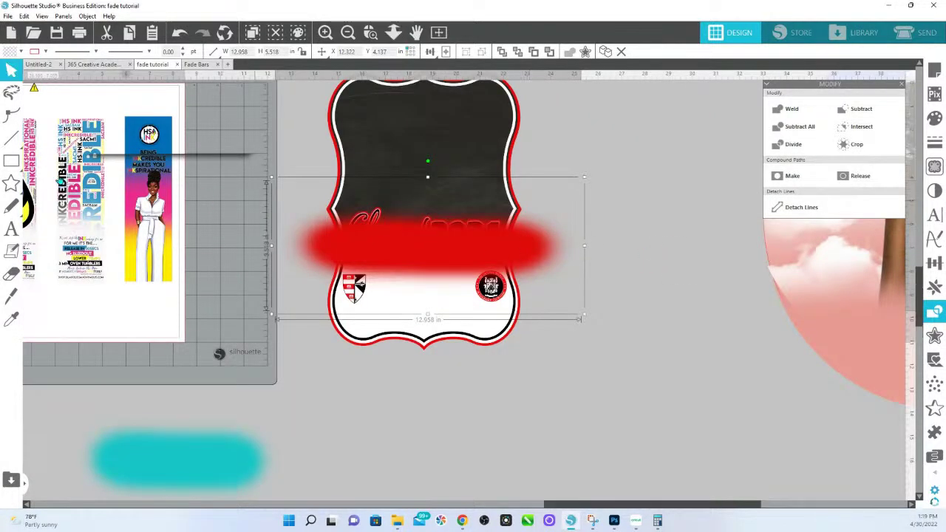
pyautogui.click(16, 162)
pyautogui.click(12, 162)
pyautogui.moveTo(254, 104)
pyautogui.mouseDown()
pyautogui.moveTo(697, 232)
pyautogui.moveTo(700, 262)
pyautogui.mouseUp()
pyautogui.press('v')
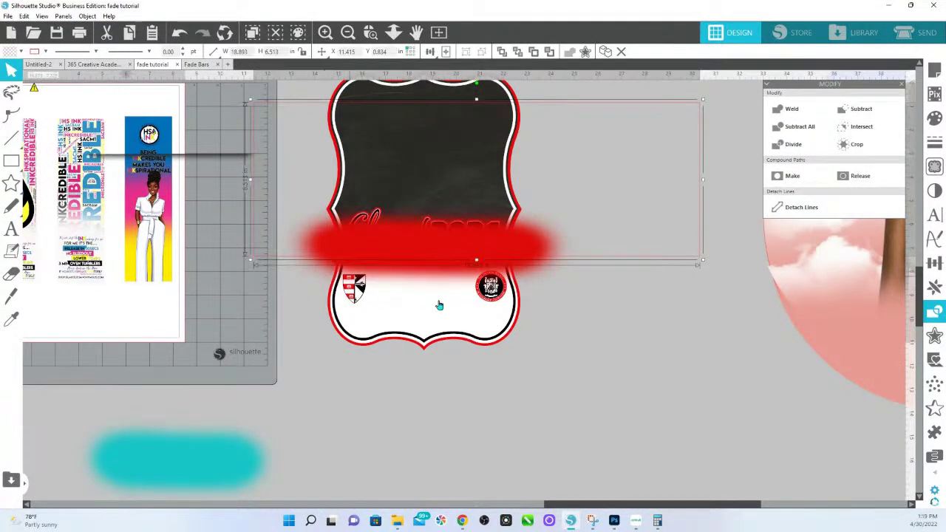
# - Subtract the rectangle from the red fade bar so only its lower faded edge remains
pyautogui.keyDown('shift'); pyautogui.click(537, 273); pyautogui.keyUp('shift')
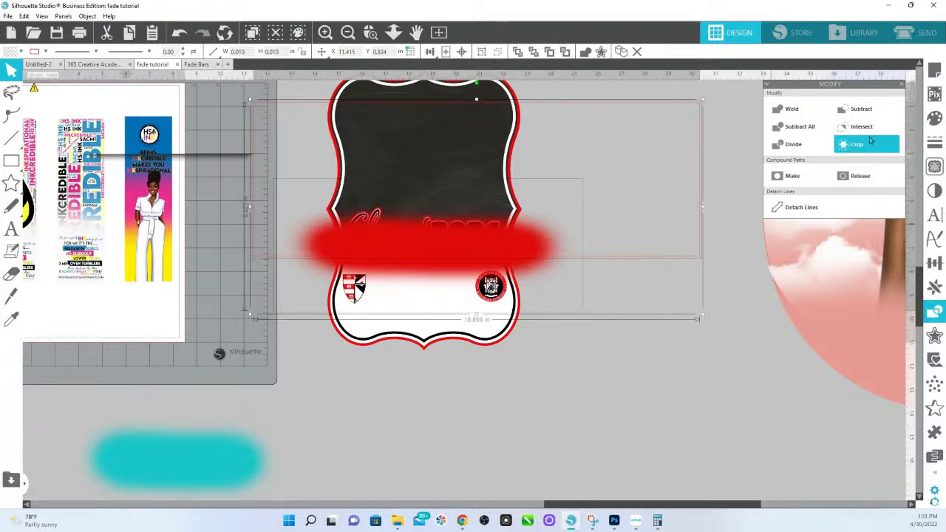
pyautogui.click(871, 112)
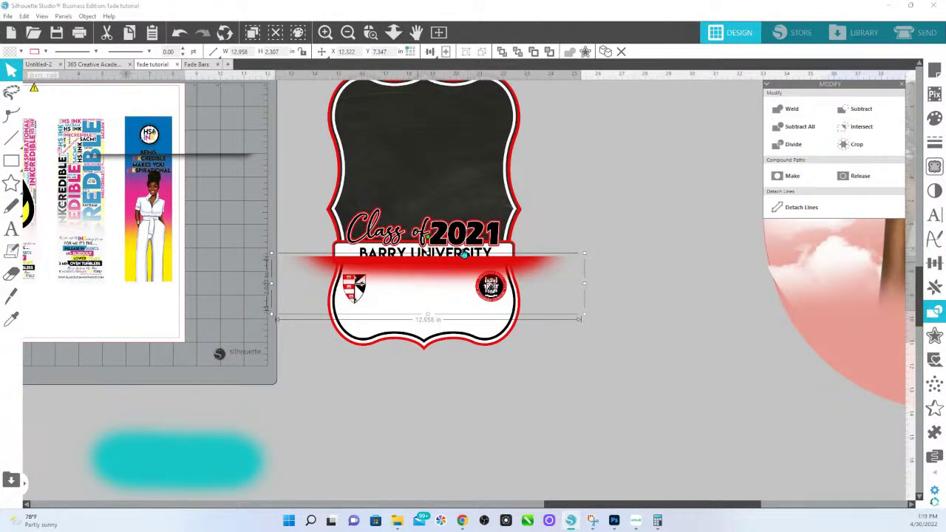
pyautogui.click(562, 201)
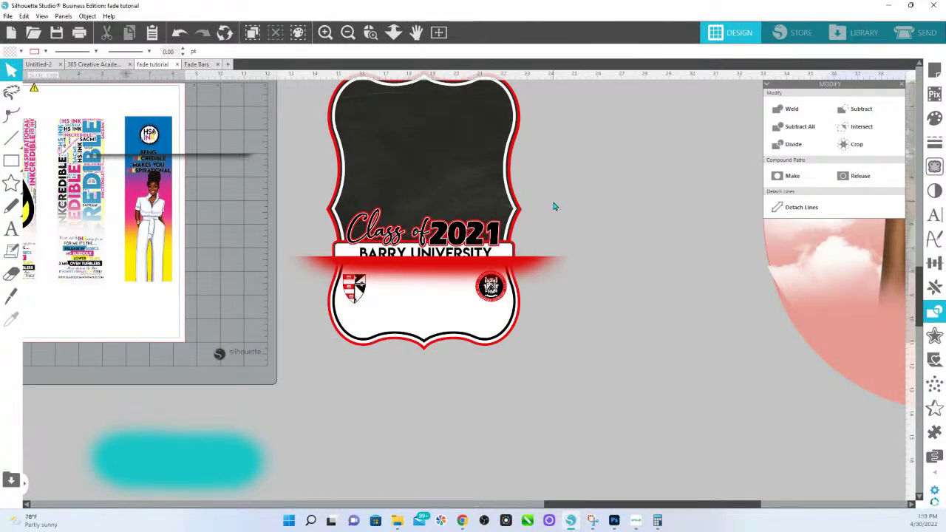
# - Duplicate the badge's red outer frame in front of the design and fill the copy with blue
pyautogui.click(520, 218)
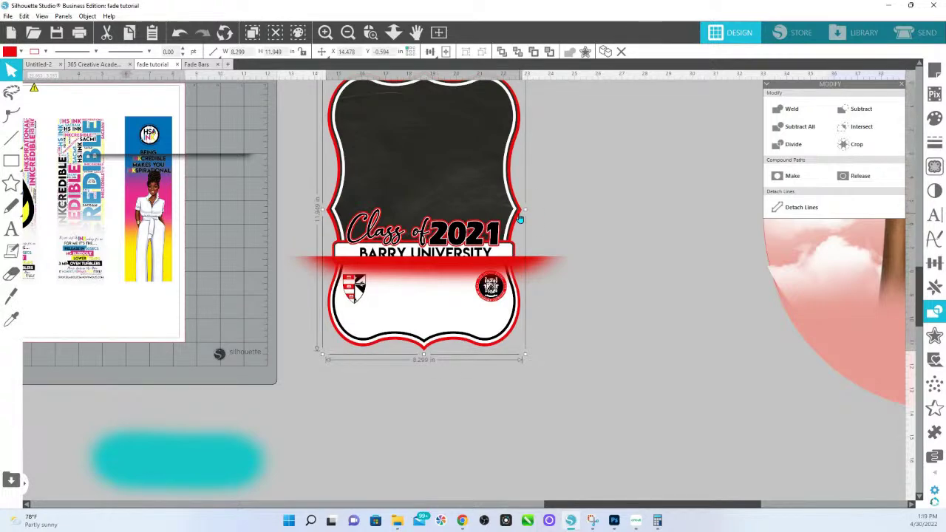
pyautogui.moveTo(521, 219); pyautogui.dragTo(525, 286)
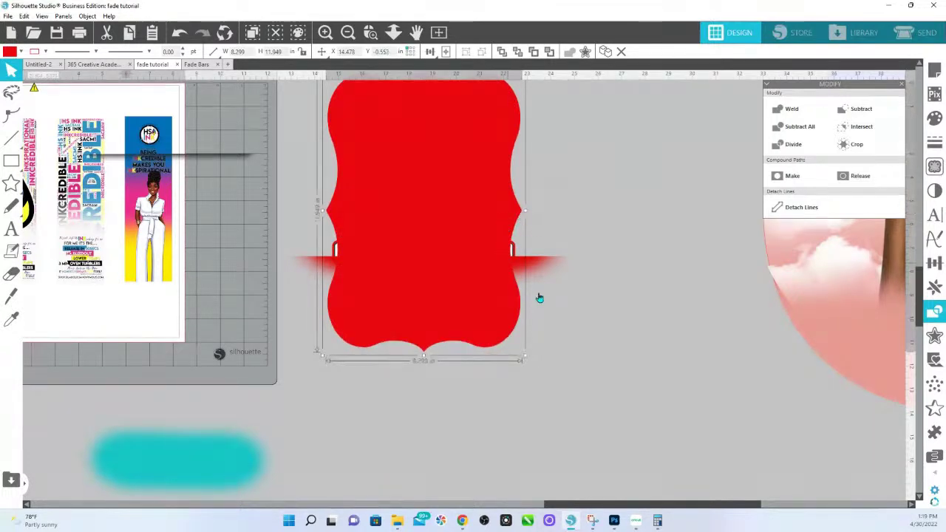
pyautogui.click(934, 118)
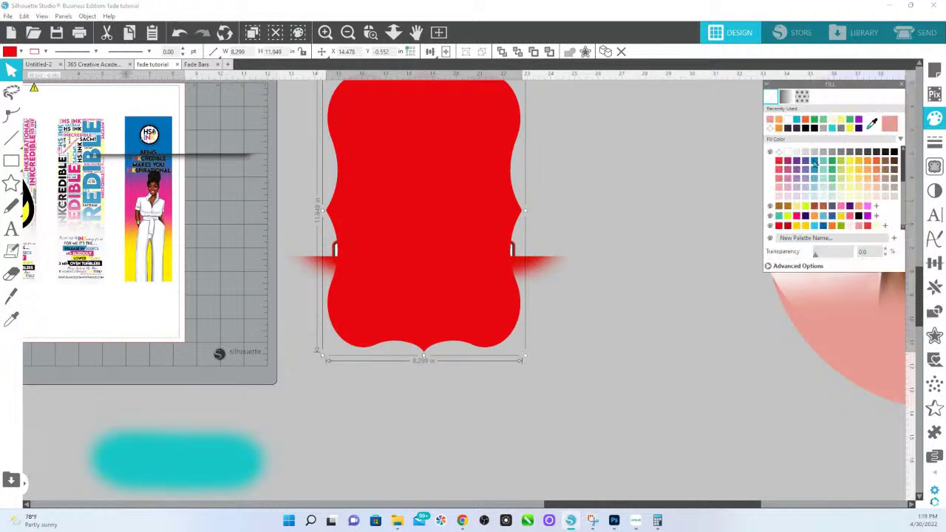
pyautogui.click(814, 161)
# - Align the frame copy exactly over the badge at X 14.478, Y -0.594 in and remove its fill
pyautogui.moveTo(444, 255); pyautogui.dragTo(368, 241)
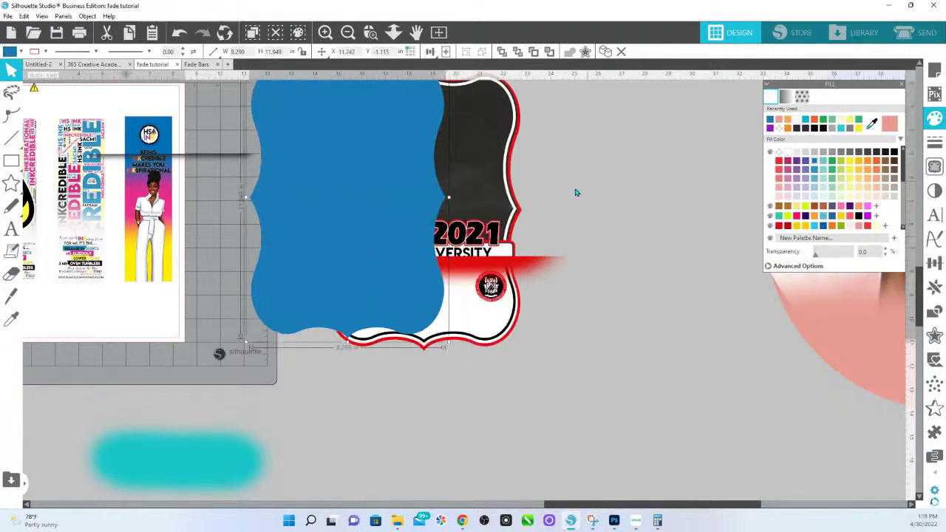
pyautogui.hotkey('ctrl', 'z')
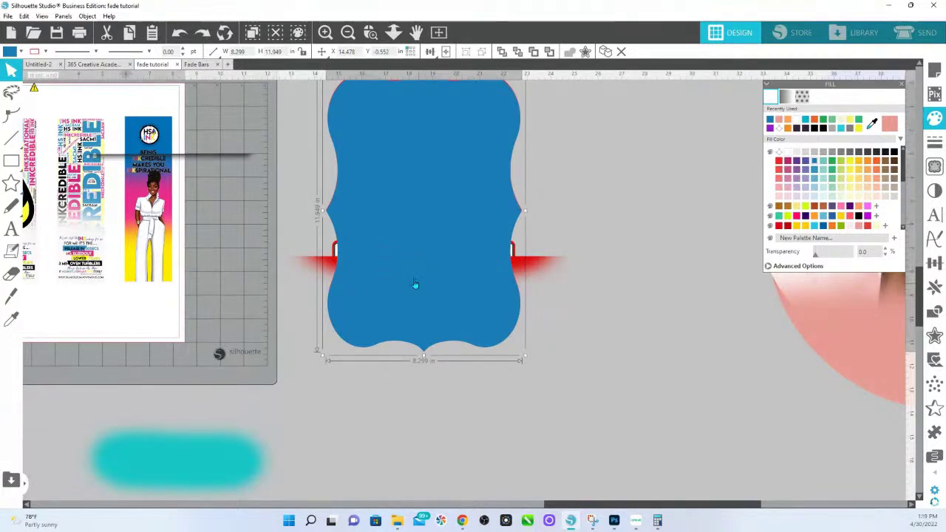
pyautogui.press('Up')
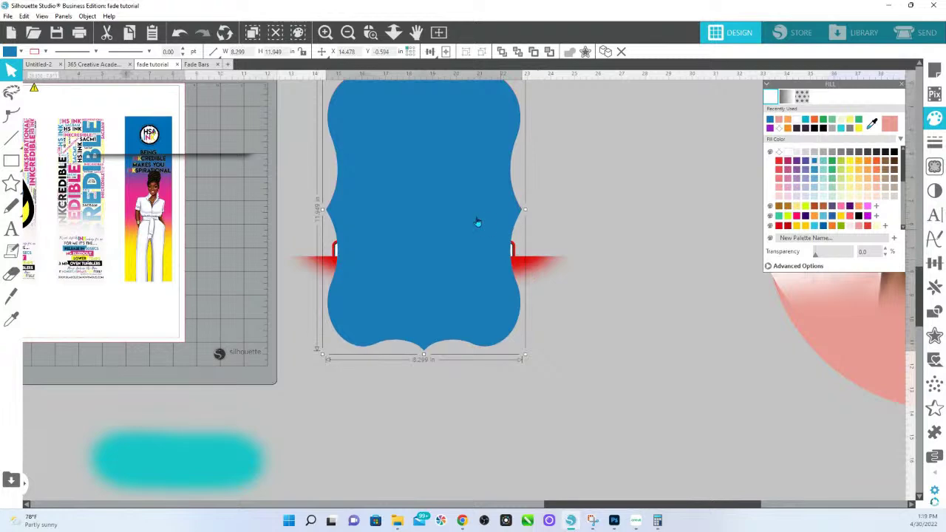
pyautogui.click(780, 152)
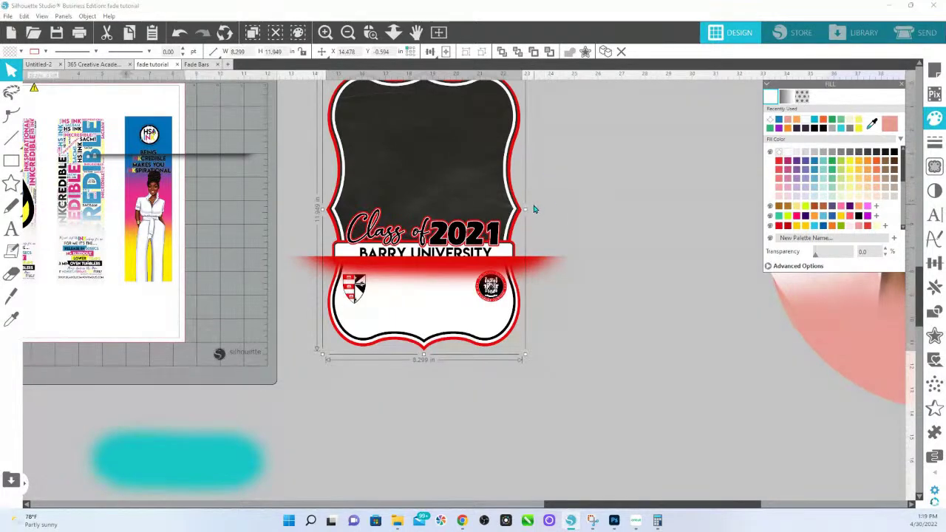
# - Crop the remaining red fade to the shape of the unfilled frame copy
pyautogui.click(551, 266)
pyautogui.click(934, 312)
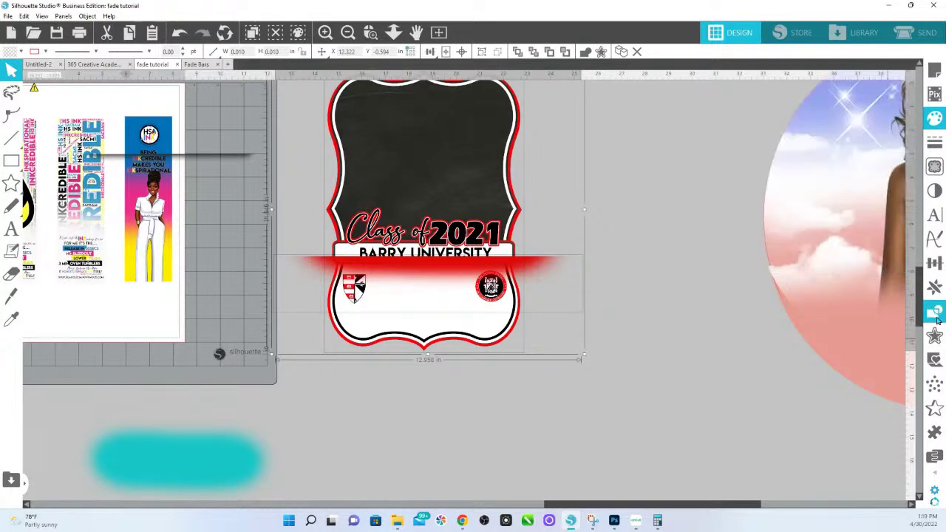
pyautogui.click(853, 144)
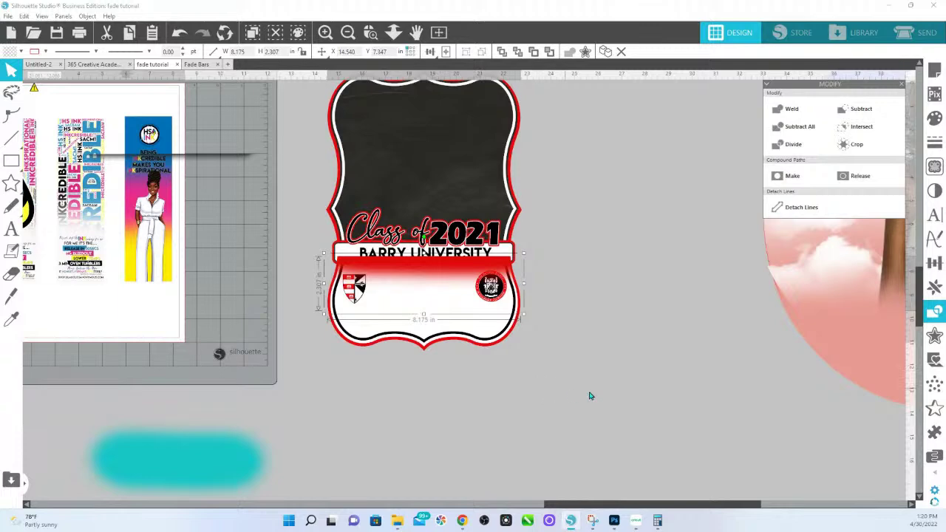
# - Send the badge's frame layers and the cropped red fade to the back, behind the Barry University banner and lettering
pyautogui.click(350, 340)
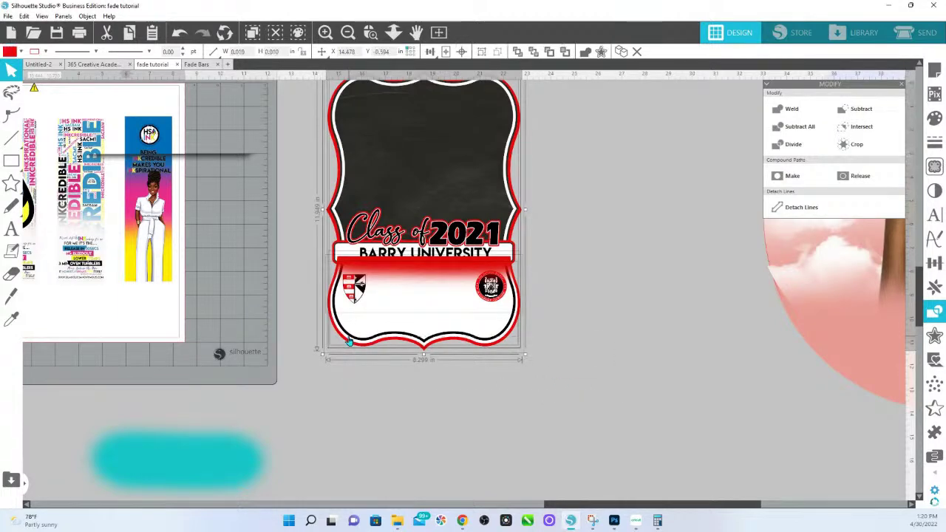
pyautogui.rightClick(408, 158)
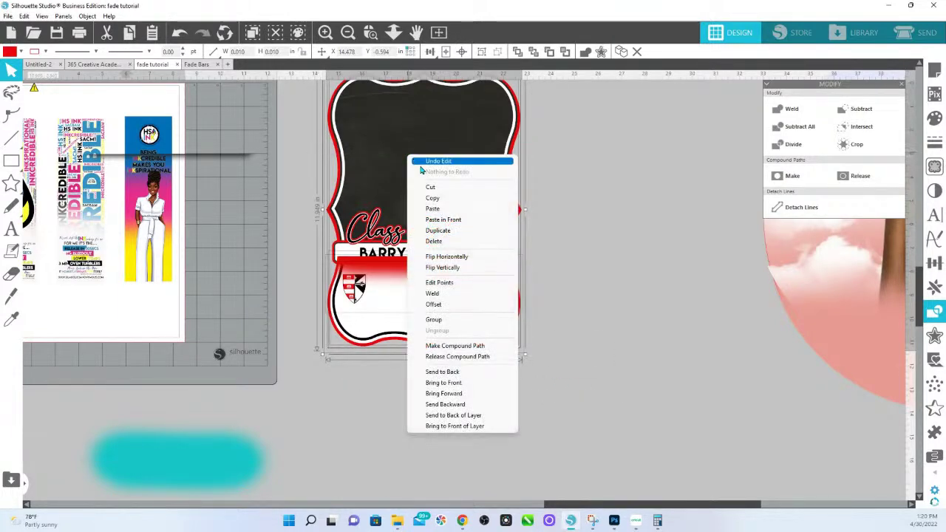
pyautogui.click(466, 373)
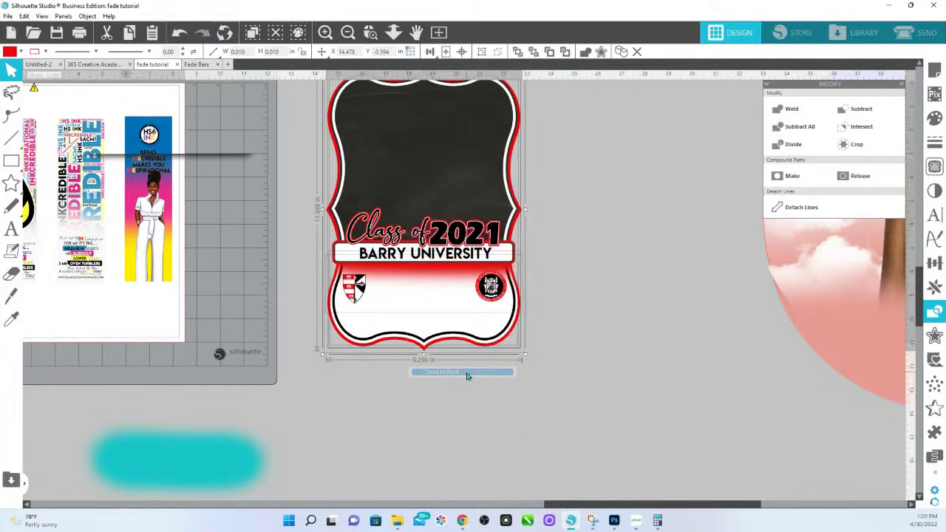
pyautogui.click(631, 244)
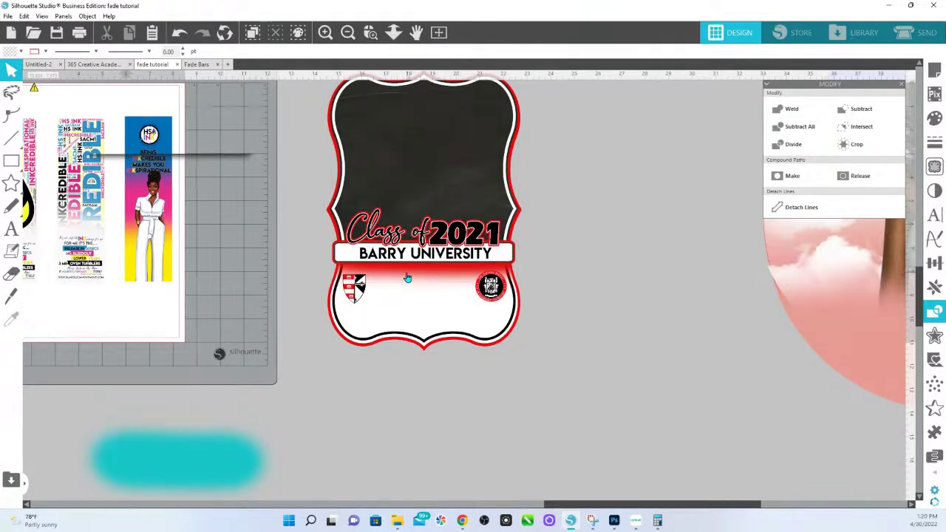
# - Shorten the red fade beneath the banner to a height of about 1.472 in
pyautogui.click(408, 278)
pyautogui.moveTo(425, 319); pyautogui.dragTo(424, 299)
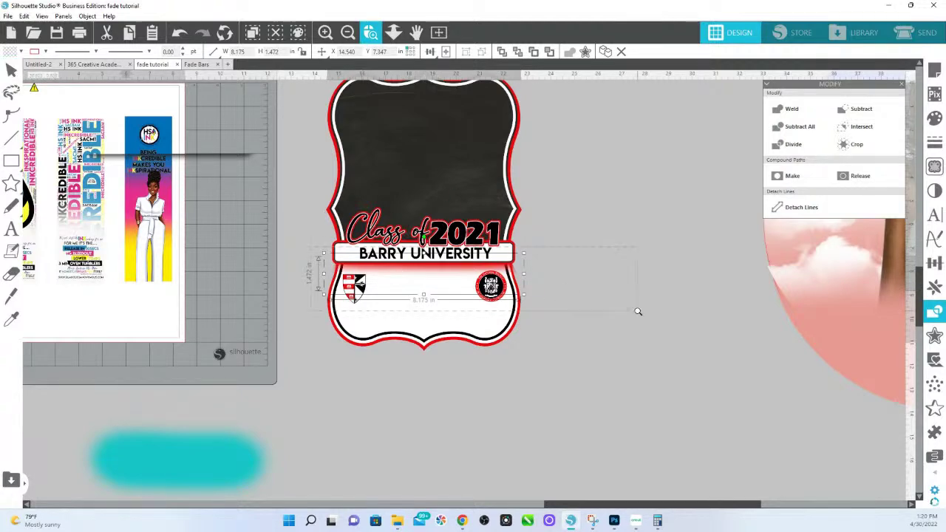
pyautogui.scroll(3, 473, 270)
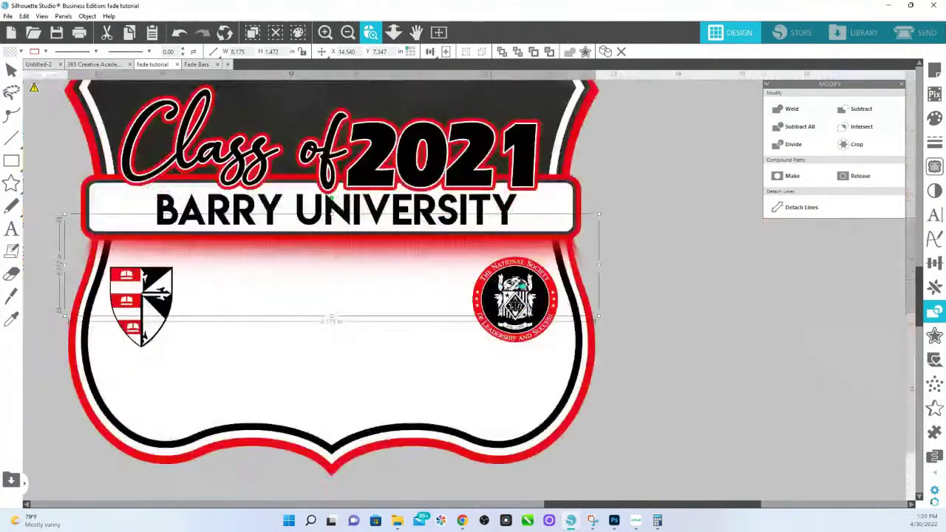
pyautogui.click(585, 250)
pyautogui.click(598, 356)
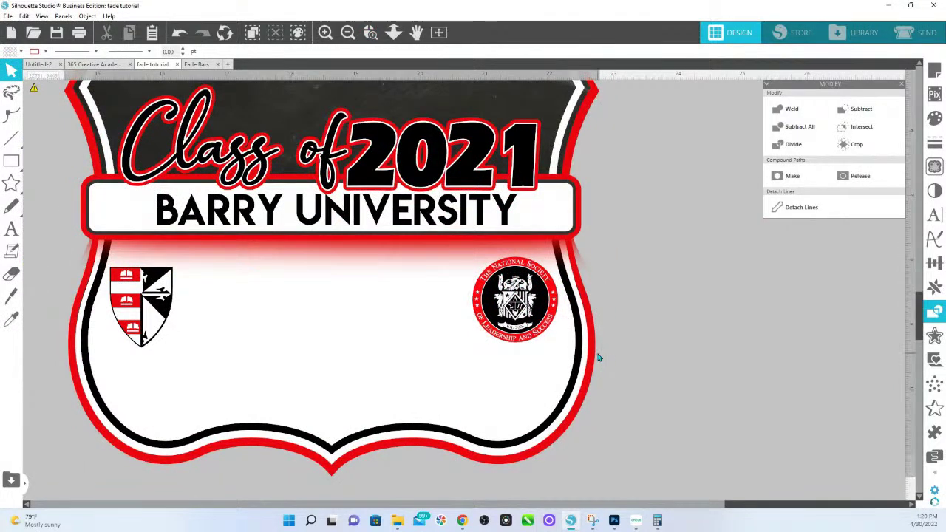
# - Paste the frame copy in front of the badge without fill and crop the shortened red fade to its shape
pyautogui.hotkey('ctrl', 'f')
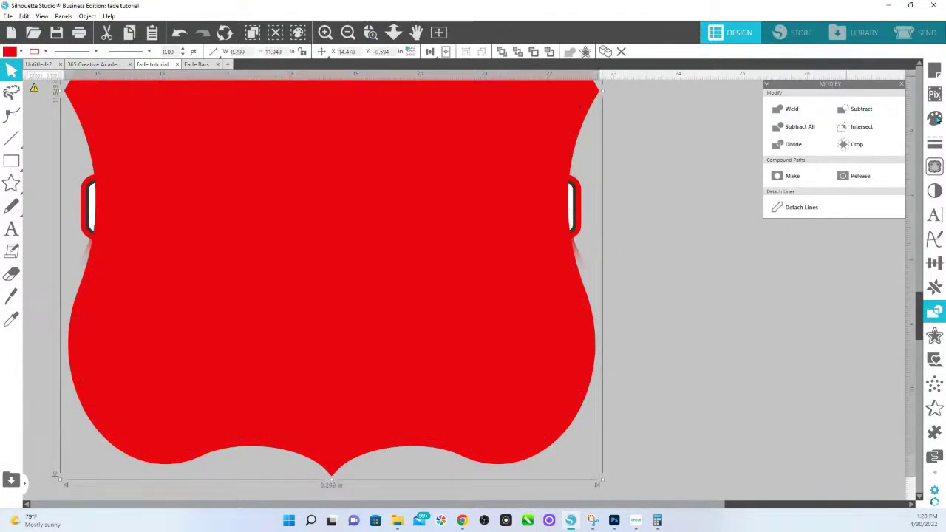
pyautogui.click(934, 118)
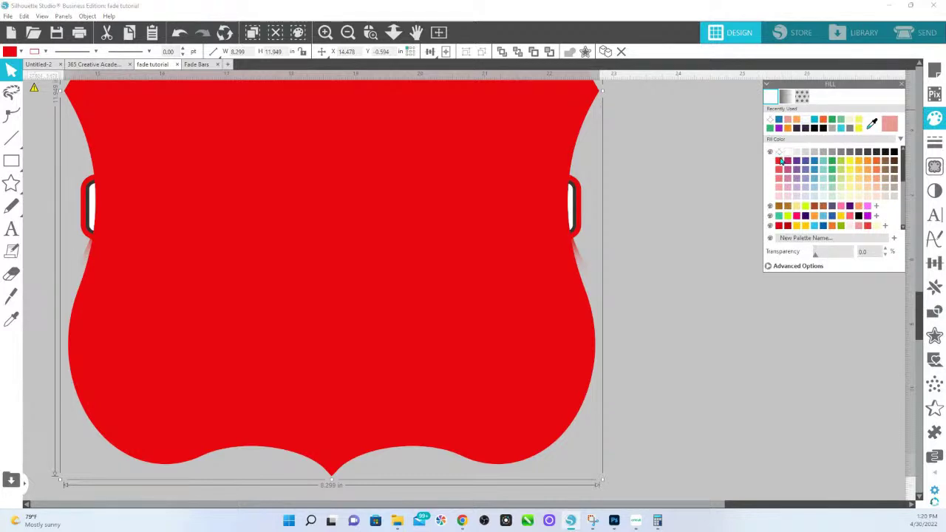
pyautogui.click(780, 161)
pyautogui.click(782, 152)
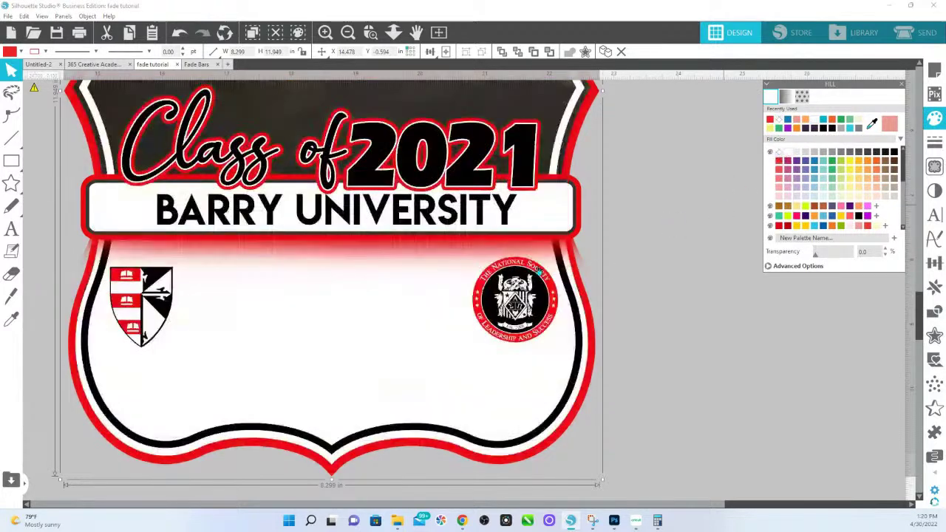
pyautogui.keyDown('shift'); pyautogui.click(581, 261); pyautogui.keyUp('shift')
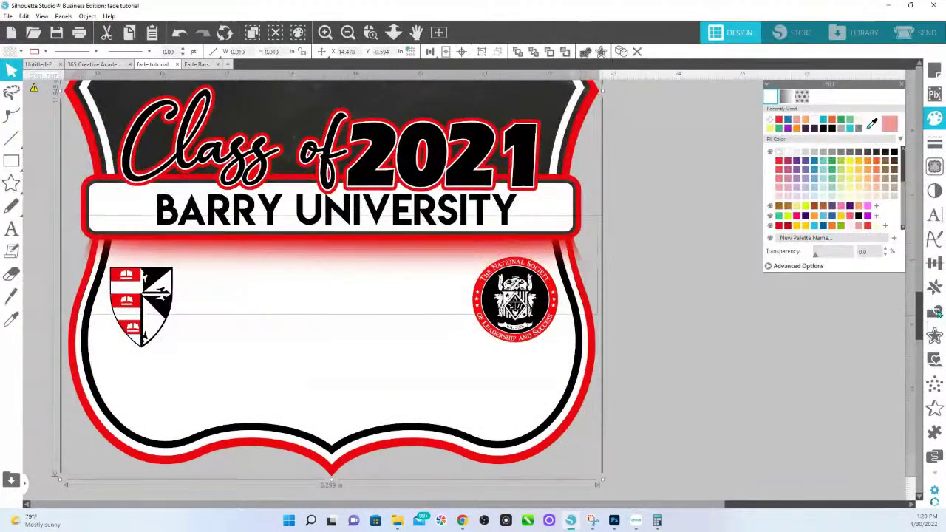
pyautogui.click(934, 311)
pyautogui.click(859, 147)
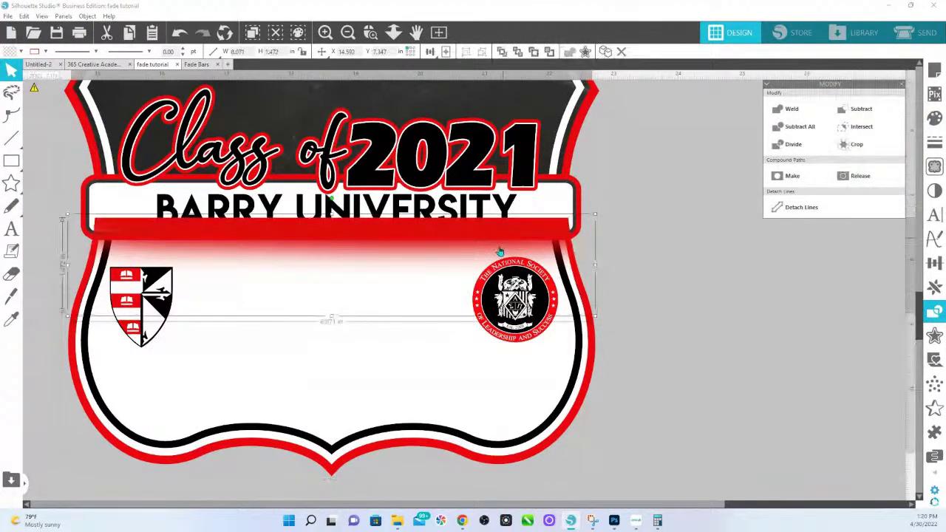
# - Send the badge's frame layers and the newly cropped fade behind the banner, text and logos
pyautogui.click(358, 366)
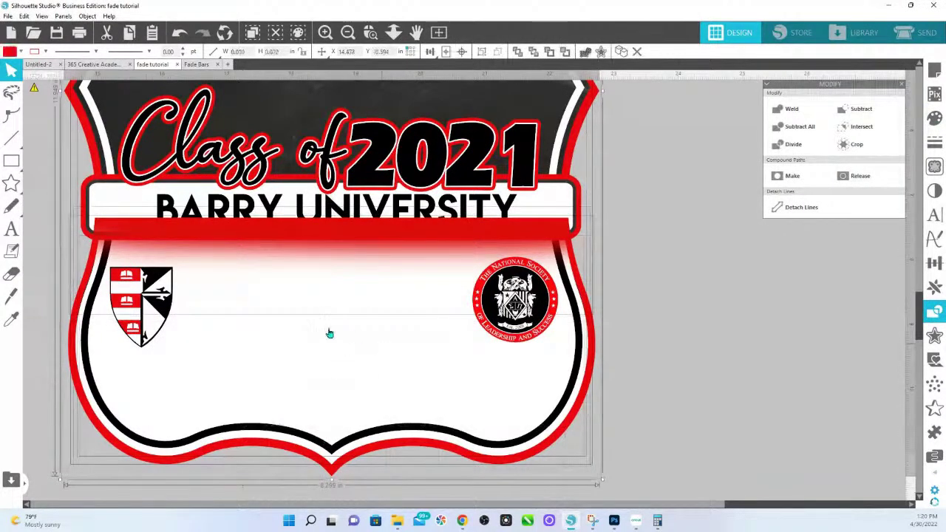
pyautogui.rightClick(113, 98)
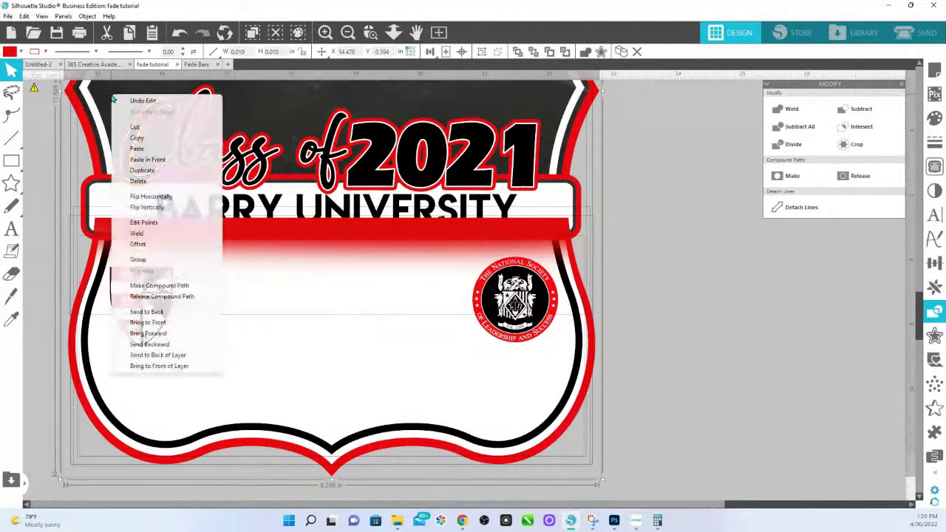
pyautogui.click(174, 314)
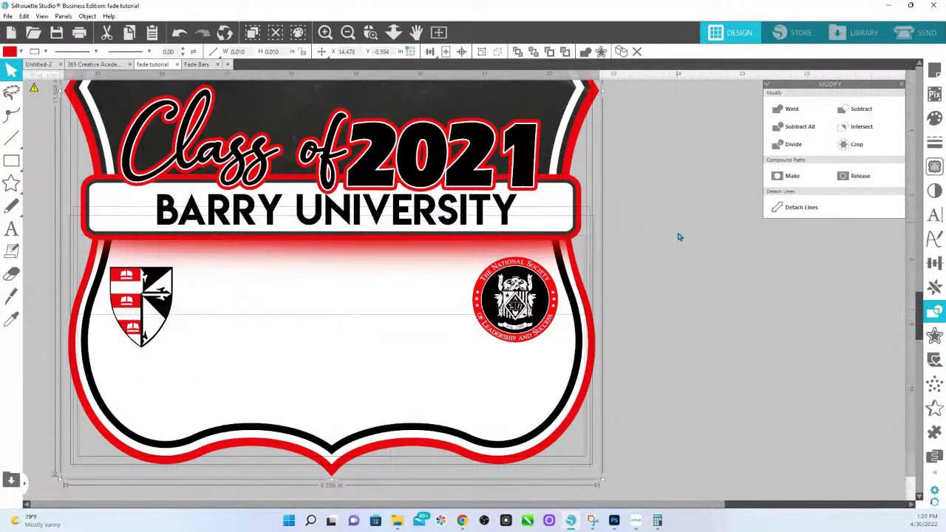
pyautogui.click(661, 279)
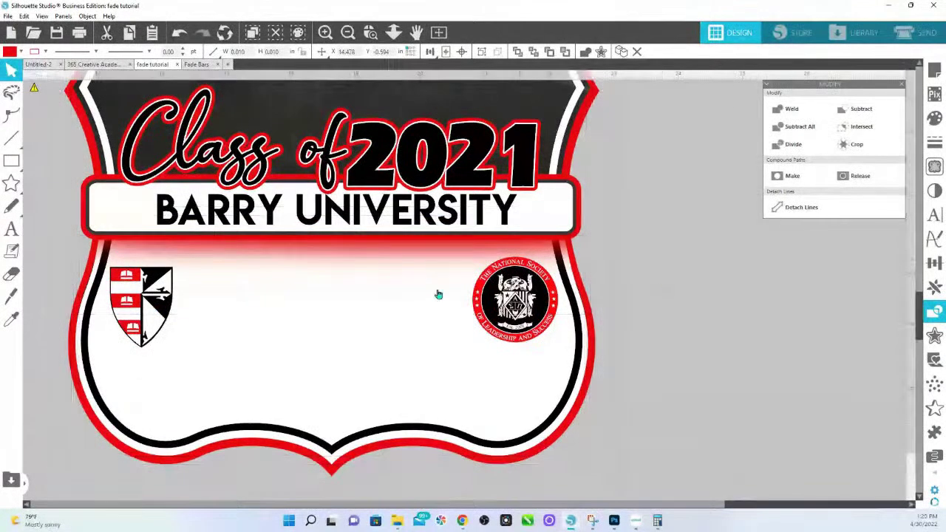
# - Mirror the cropped red fade upward and place the copy along the banner's top edge at X 14.552, Y 5.496 in
pyautogui.click(393, 32)
pyautogui.moveTo(417, 240); pyautogui.dragTo(398, 382)
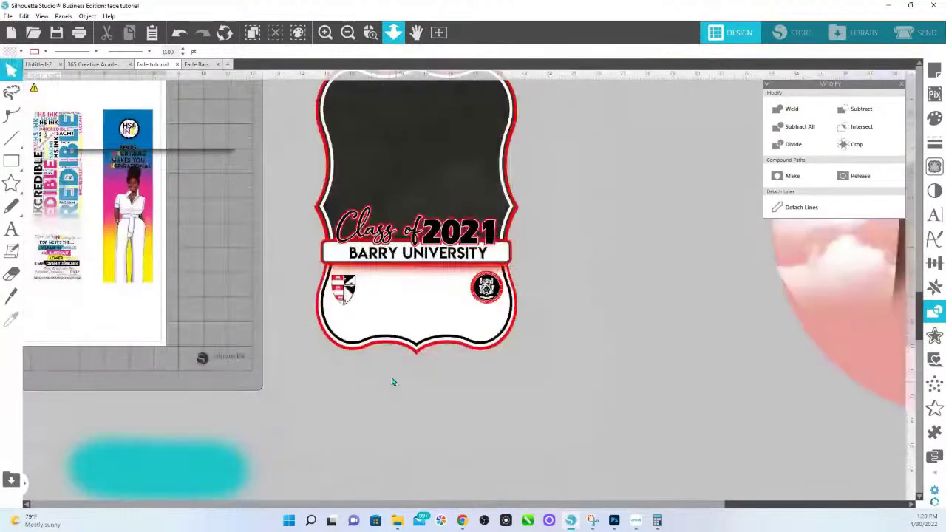
pyautogui.click(403, 275)
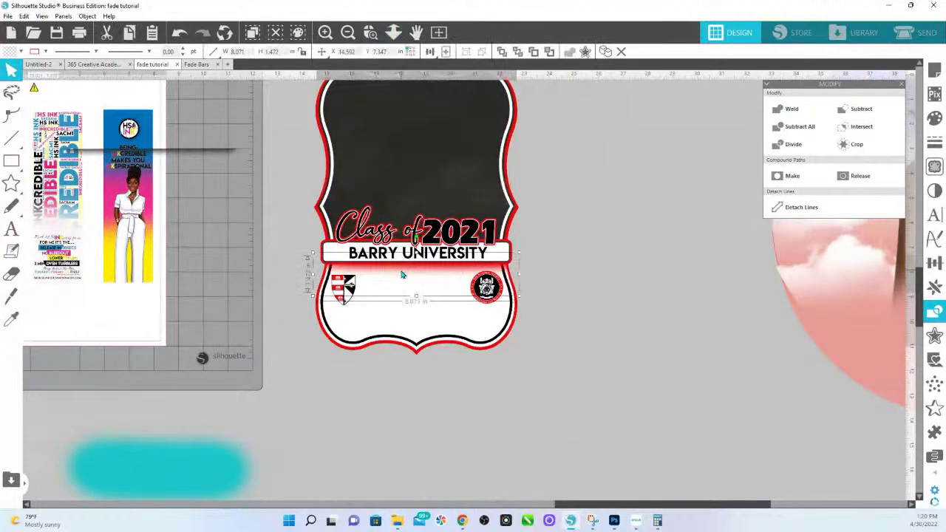
pyautogui.click(934, 287)
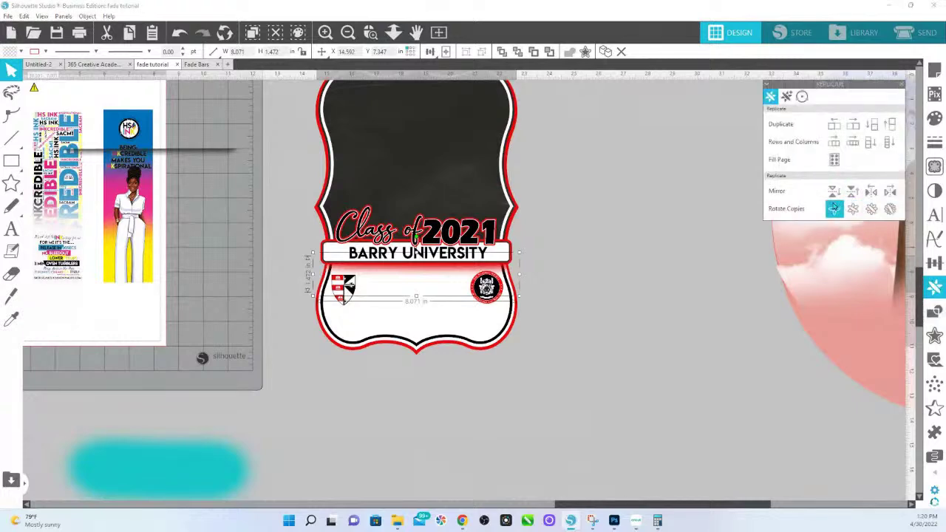
pyautogui.click(853, 191)
pyautogui.moveTo(433, 257); pyautogui.dragTo(434, 246)
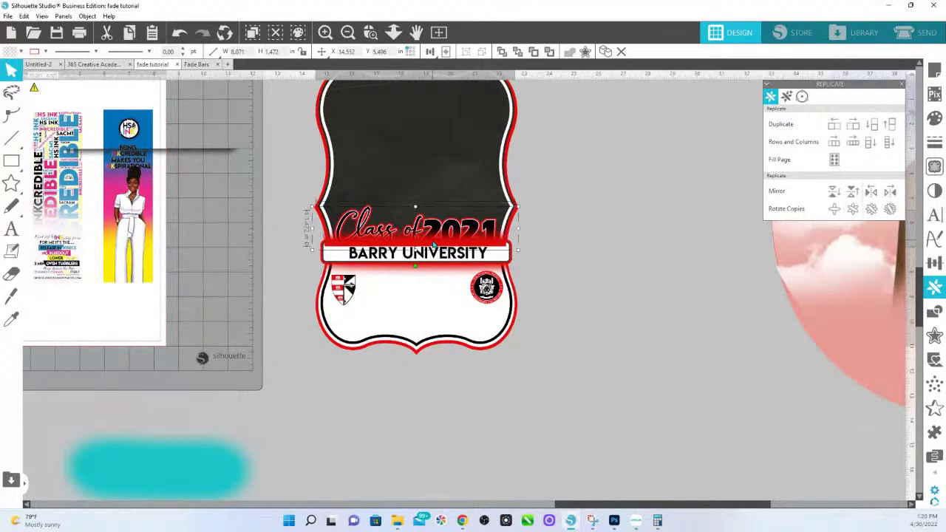
# - Send the frame layers and the mirrored fade to the back, behind the Class of 2021 lettering and banner
pyautogui.click(381, 142)
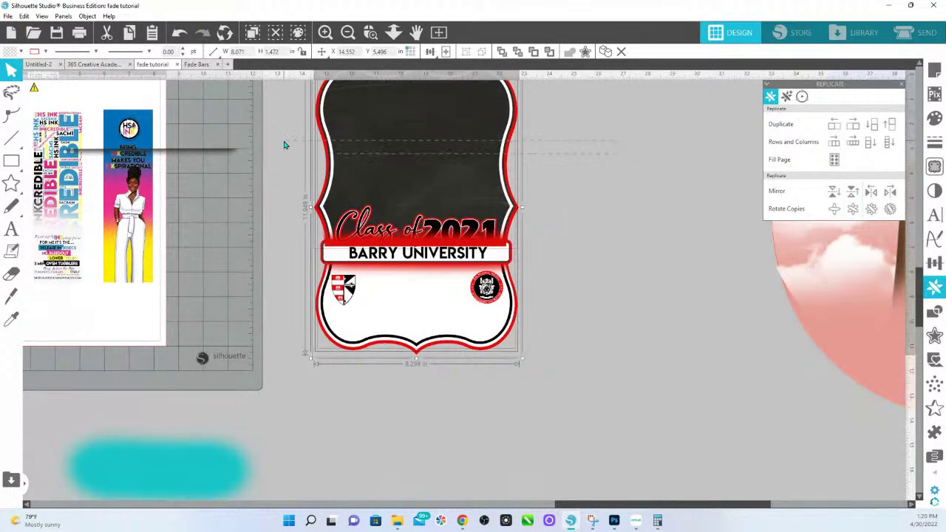
pyautogui.rightClick(379, 147)
pyautogui.click(444, 363)
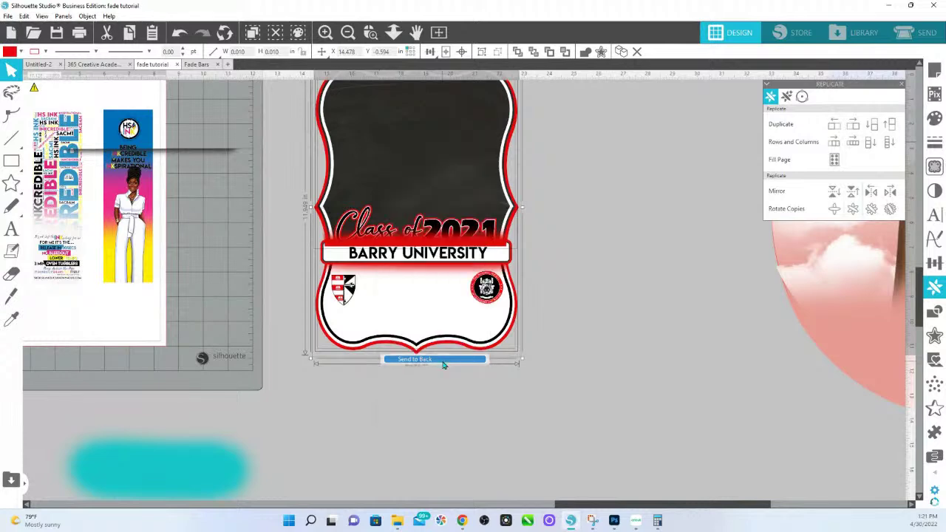
pyautogui.click(619, 257)
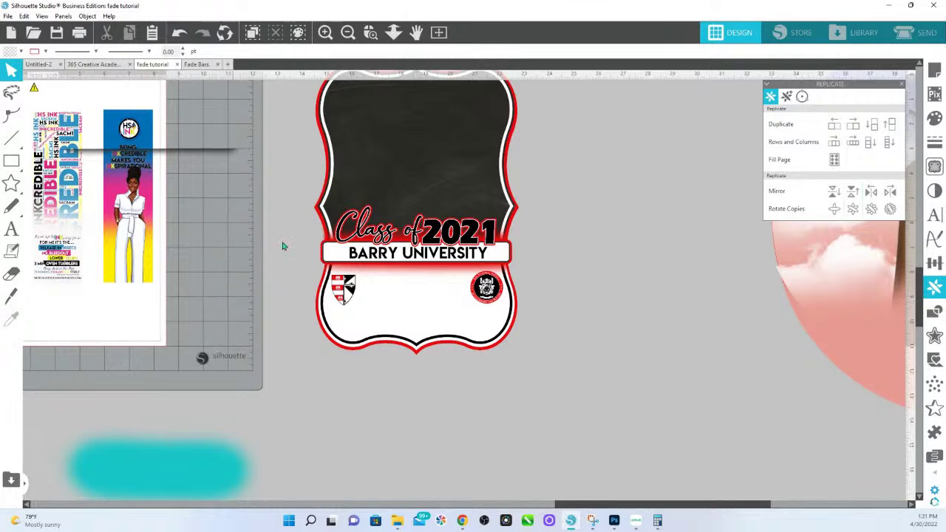
# - Move the middle Inkcredible design lower on the page to X 3.163, Y 2.723 in and ungroup it
pyautogui.moveTo(198, 152); pyautogui.dragTo(584, 237)
pyautogui.moveTo(270, 310); pyautogui.dragTo(541, 404)
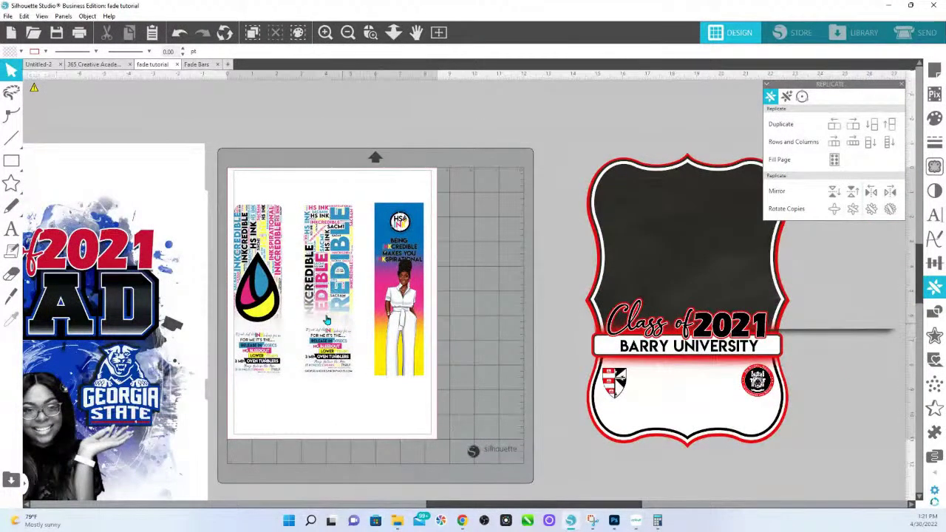
pyautogui.scroll(-2, 341, 290)
pyautogui.click(370, 34)
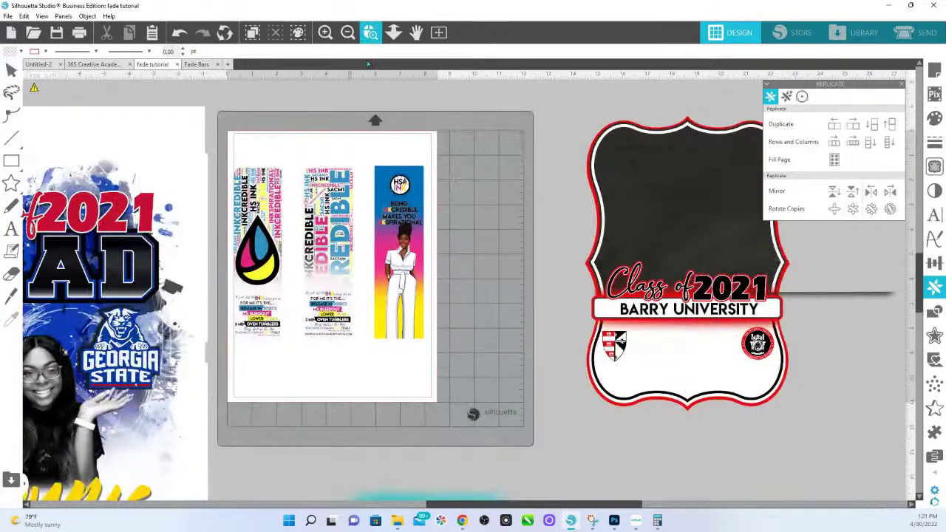
pyautogui.click(366, 386)
pyautogui.press('Escape')
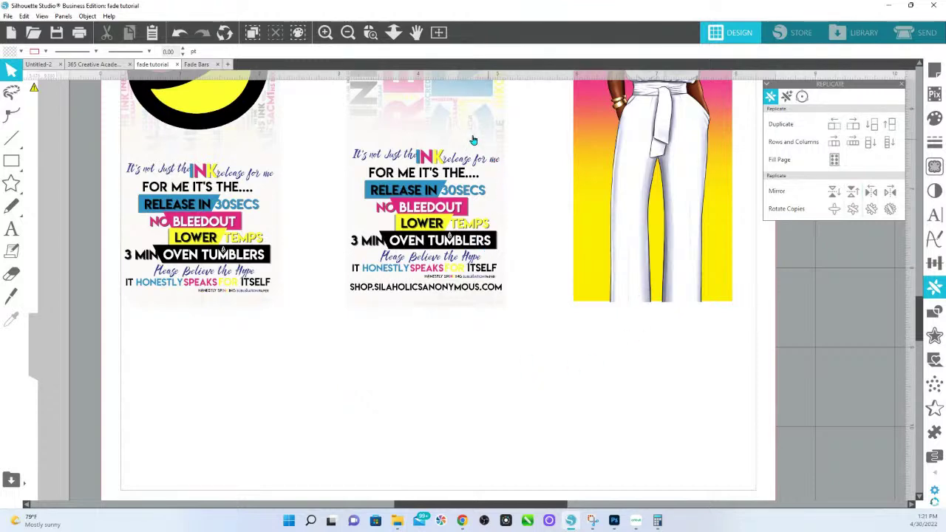
pyautogui.hotkey('ctrl', 'z')
pyautogui.hotkey('ctrl', 'z')
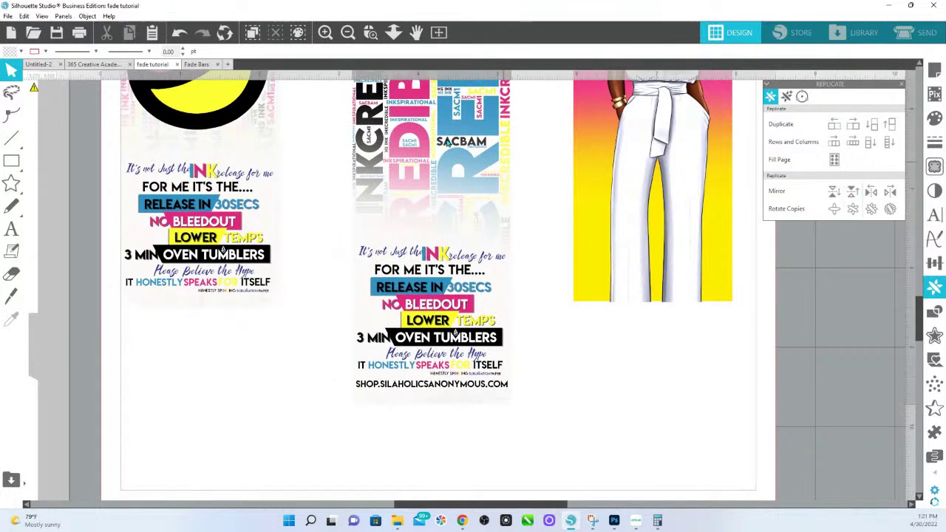
pyautogui.click(486, 385)
pyautogui.rightClick(468, 274)
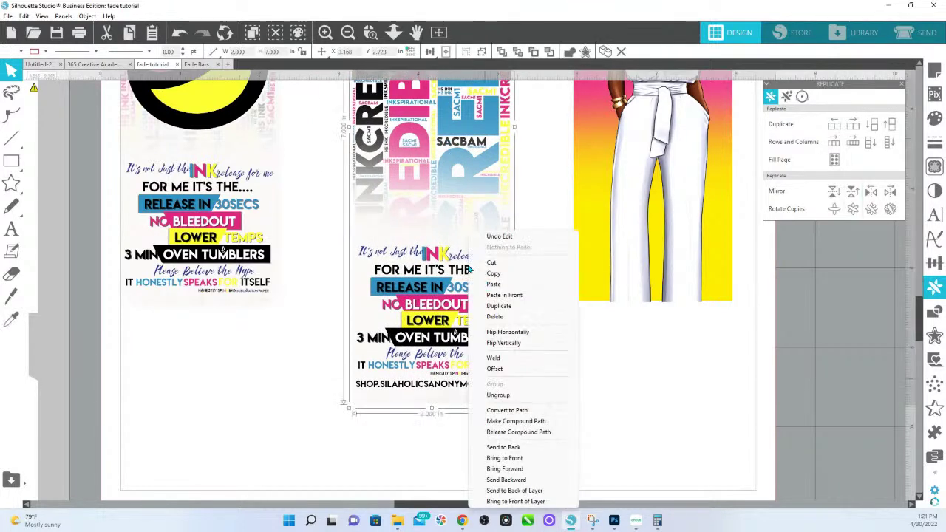
pyautogui.click(494, 397)
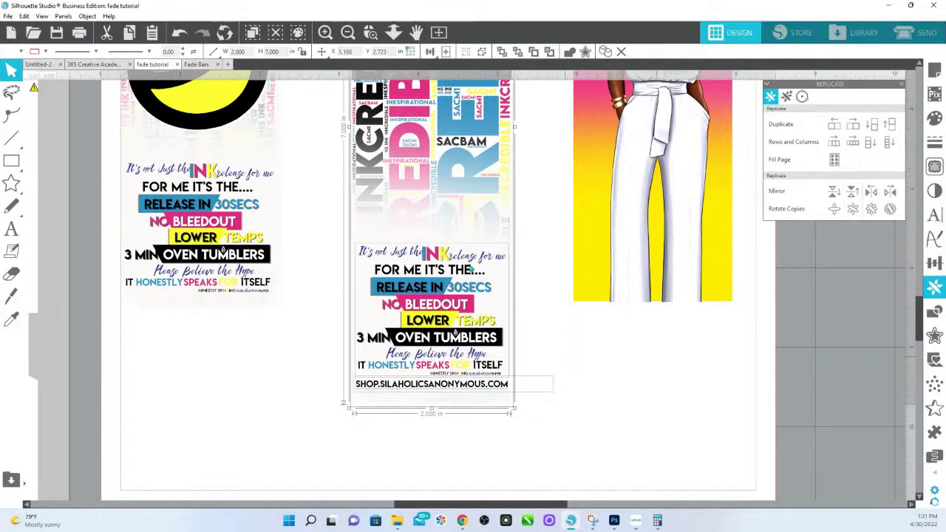
# - Move the white fade off the middle design, try it over the woman's trousers, and return it behind the promotional text
pyautogui.click(434, 235)
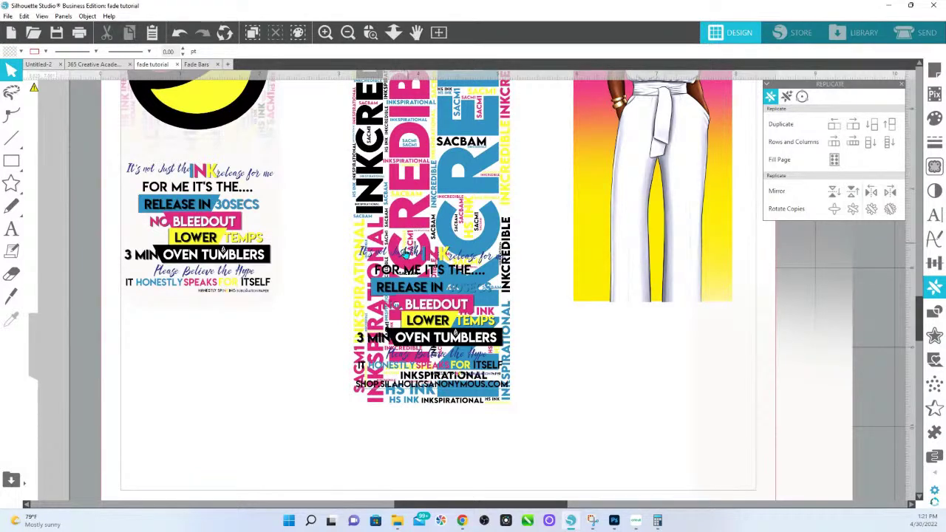
pyautogui.moveTo(762, 352); pyautogui.dragTo(707, 288)
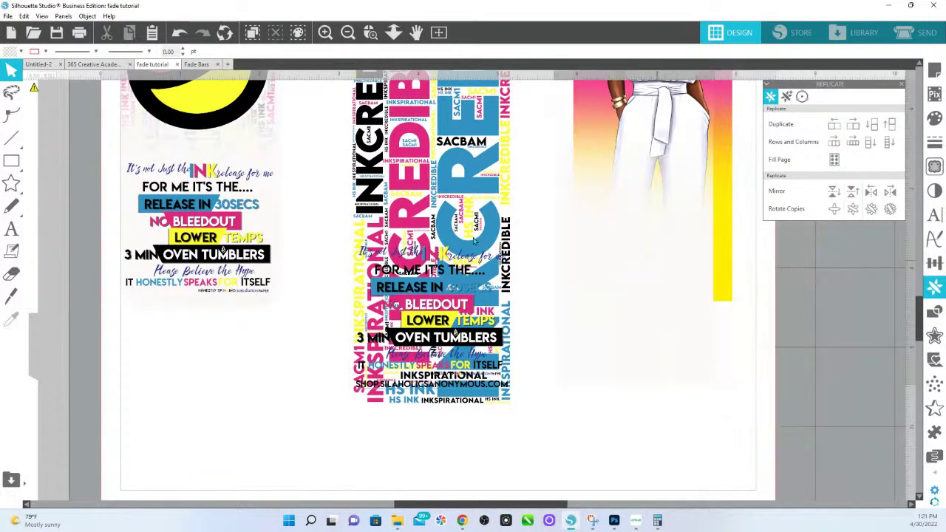
pyautogui.click(434, 261)
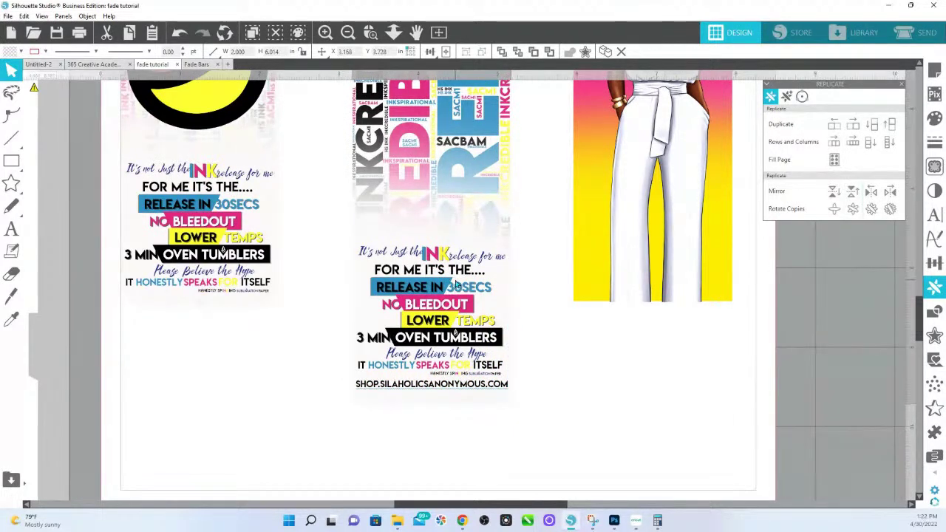
# - Copy the white fade from the Fade Bars document and paste it into the fade tutorial document near the Inkcredible designs
pyautogui.click(393, 32)
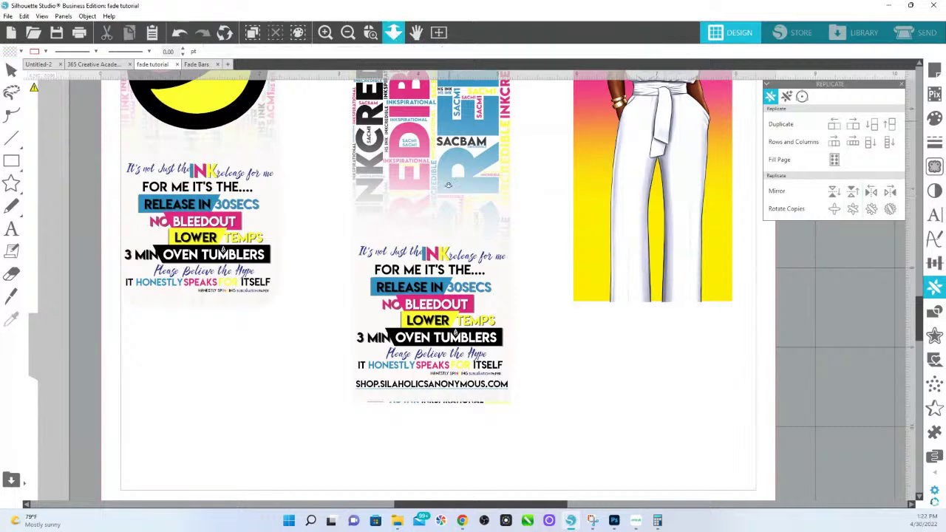
pyautogui.moveTo(437, 177); pyautogui.dragTo(466, 263)
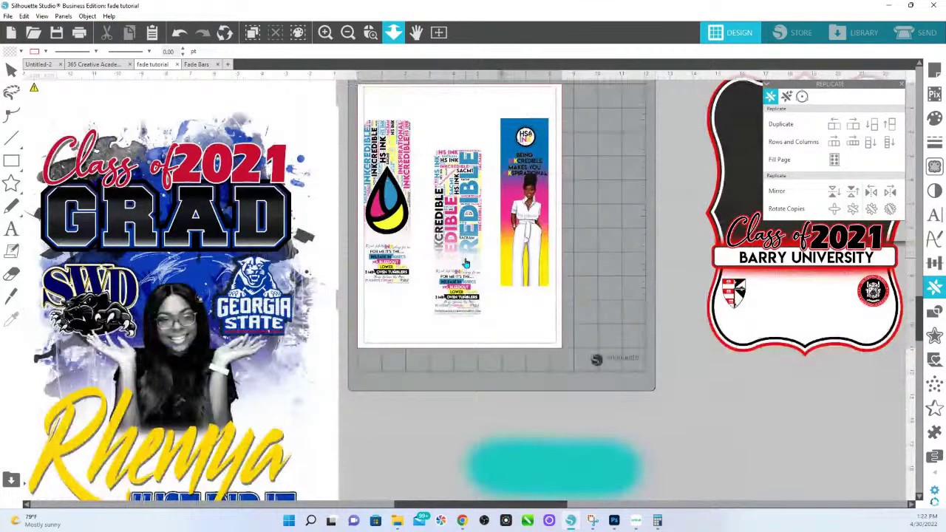
pyautogui.click(197, 64)
pyautogui.rightClick(327, 95)
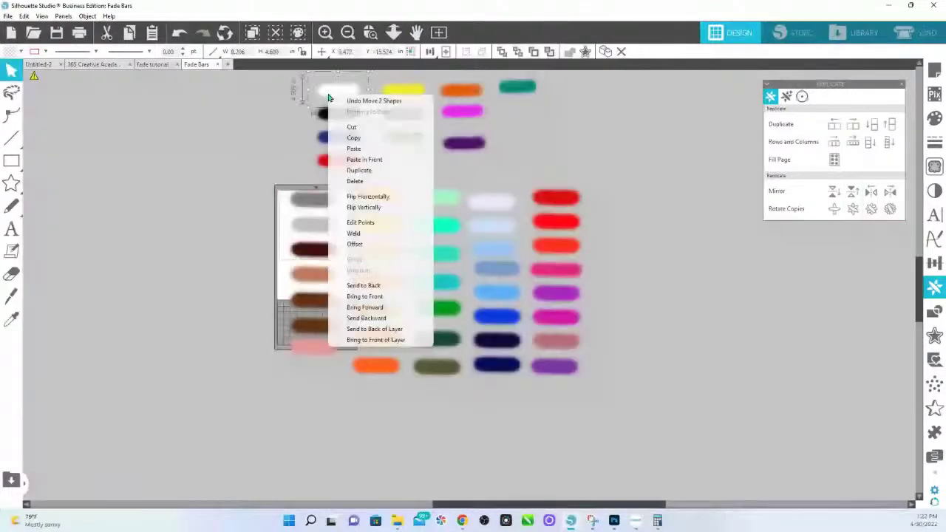
pyautogui.click(362, 139)
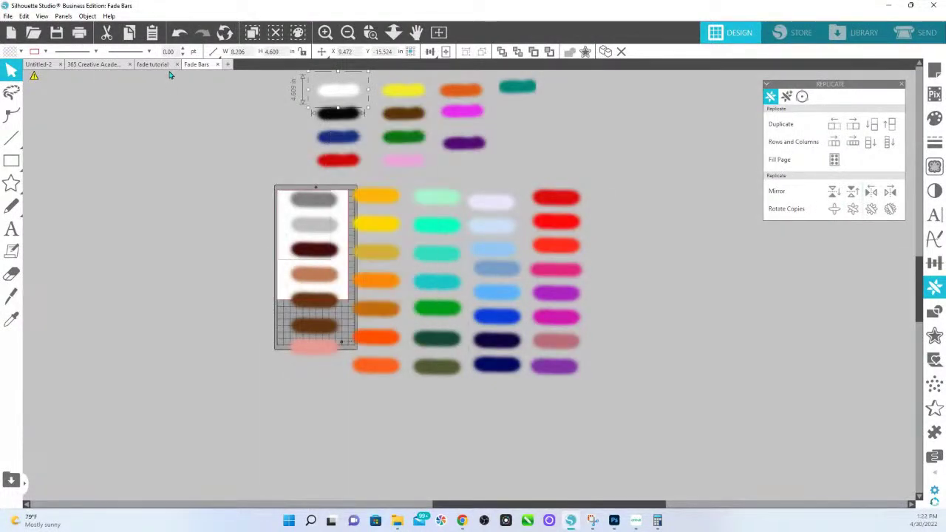
pyautogui.click(155, 65)
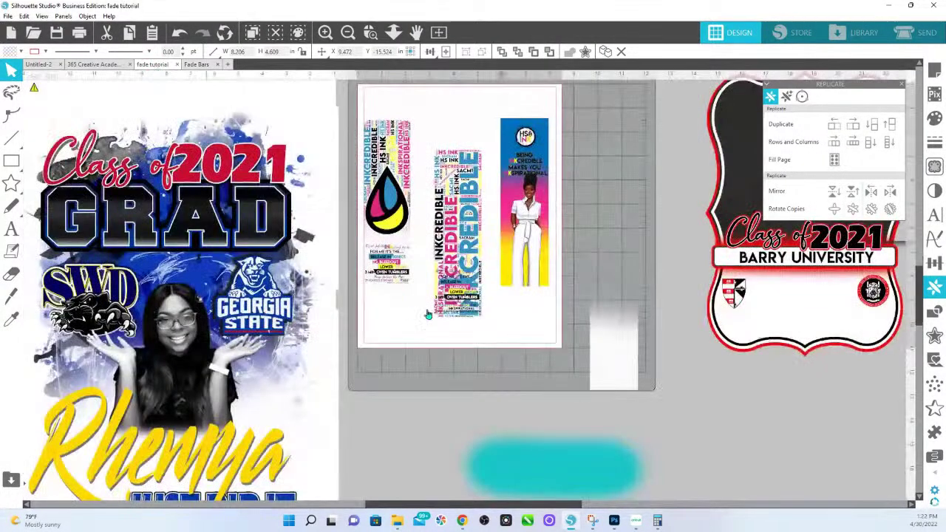
pyautogui.rightClick(463, 373)
pyautogui.click(502, 414)
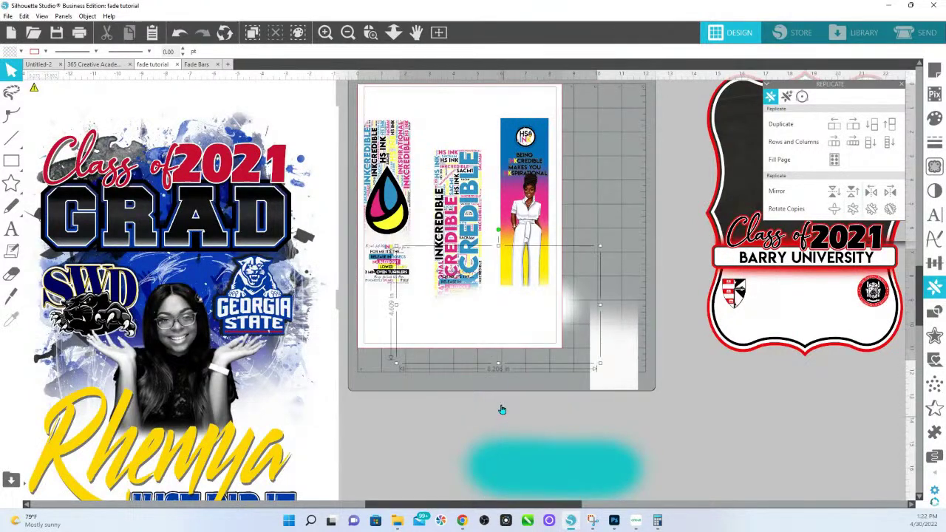
# - Place the white fade over the lower part of the middle Inkcredible design and stretch it downward to a height of 10.231 in
pyautogui.moveTo(504, 319); pyautogui.dragTo(465, 274)
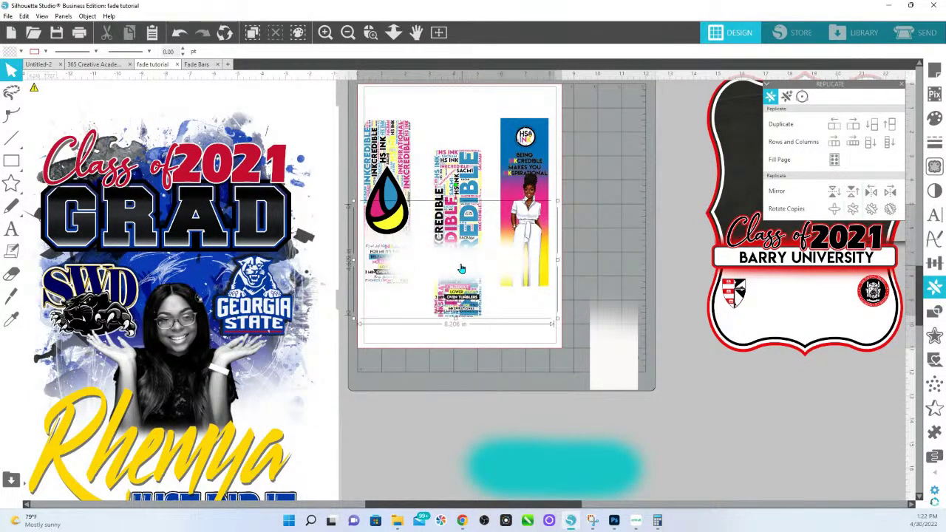
pyautogui.moveTo(463, 318); pyautogui.dragTo(457, 350)
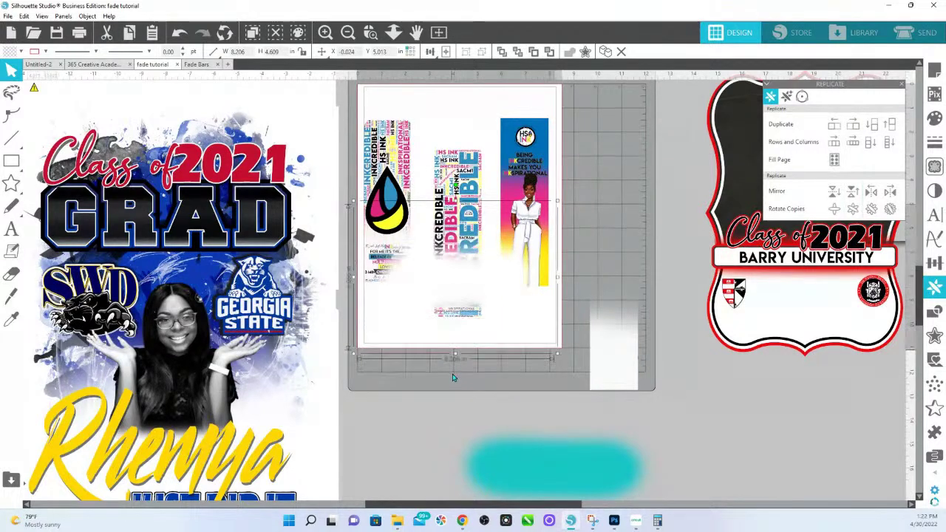
pyautogui.moveTo(452, 385); pyautogui.dragTo(474, 213)
# - Set the 2.000 by 7.000 in frame around the middle Inkcredible design to a clear fill
pyautogui.click(470, 130)
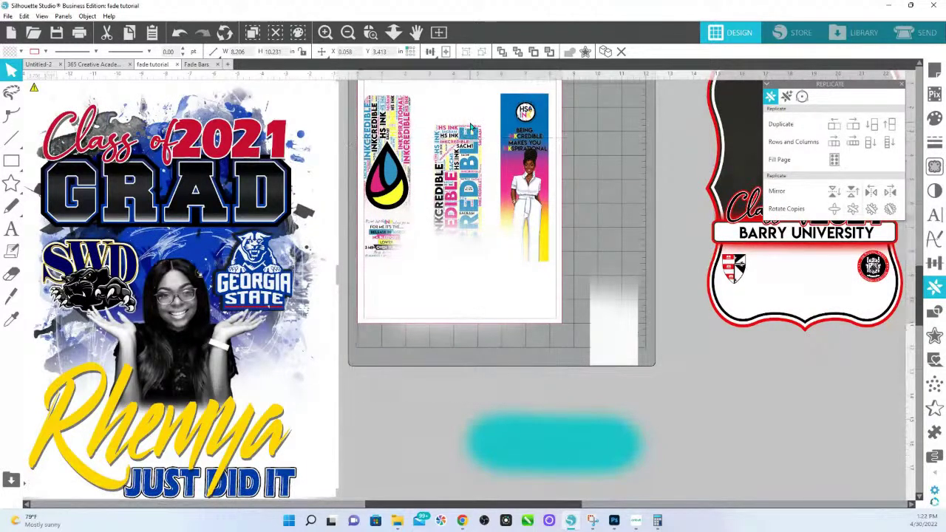
pyautogui.click(470, 131)
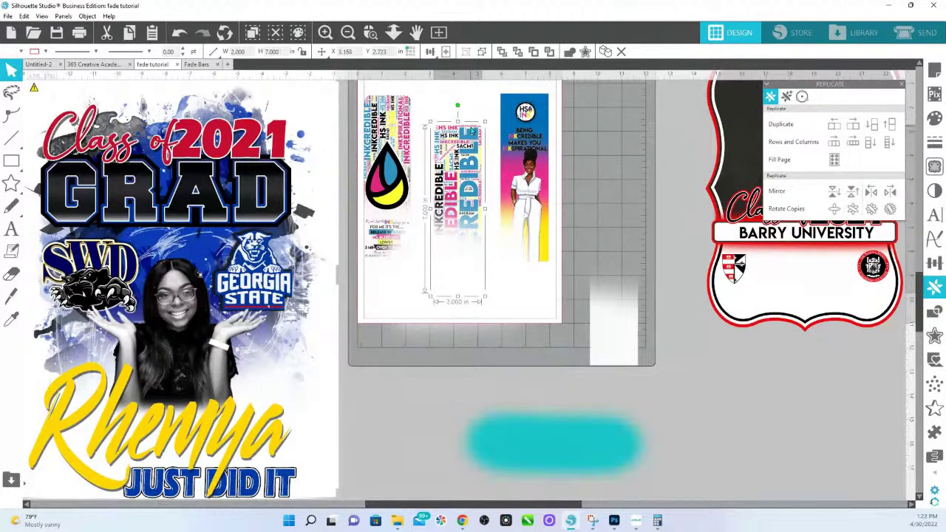
pyautogui.press('i')
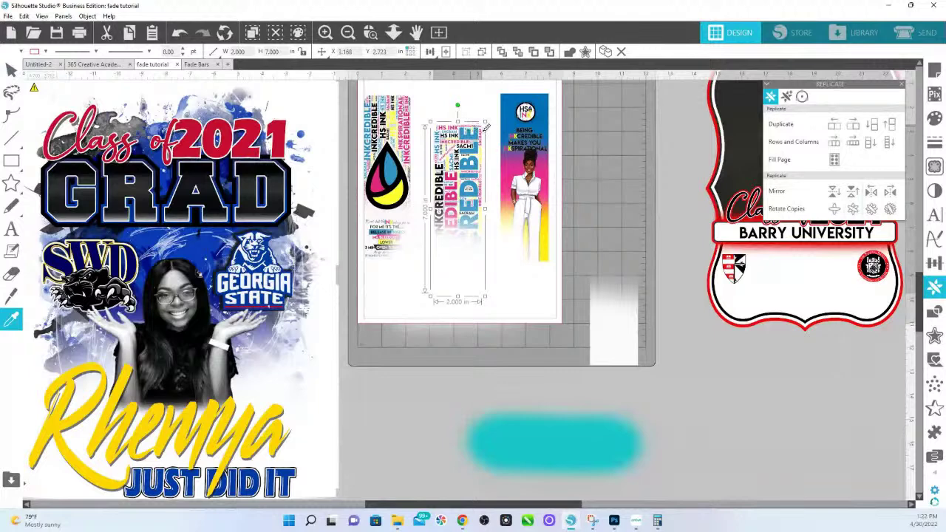
pyautogui.click(466, 143)
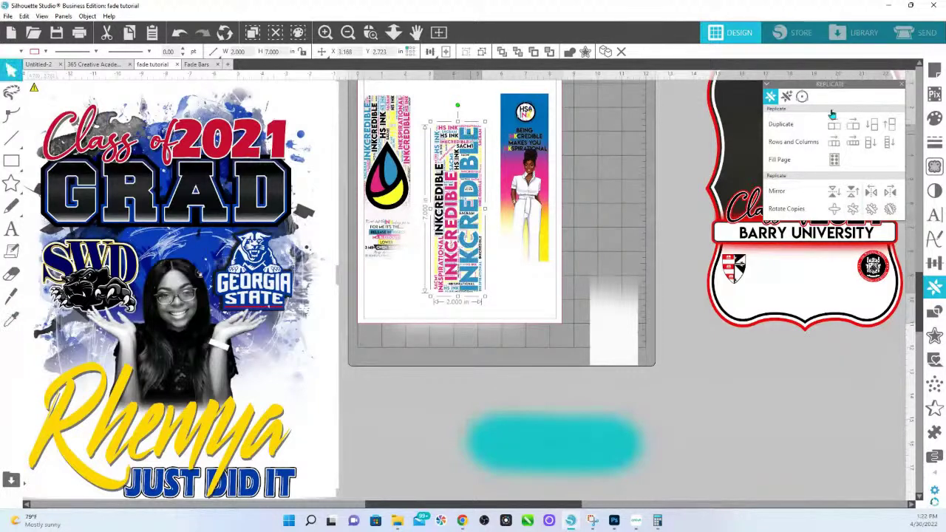
pyautogui.click(933, 120)
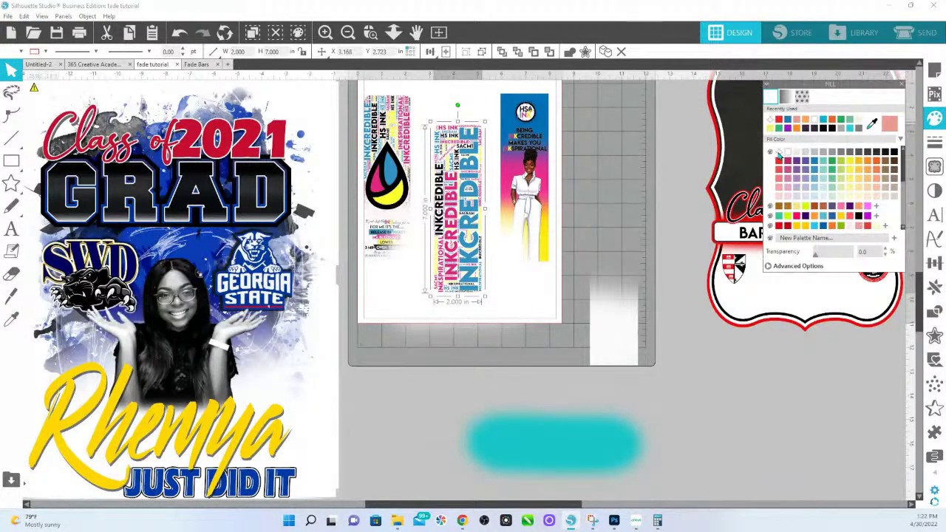
pyautogui.click(778, 154)
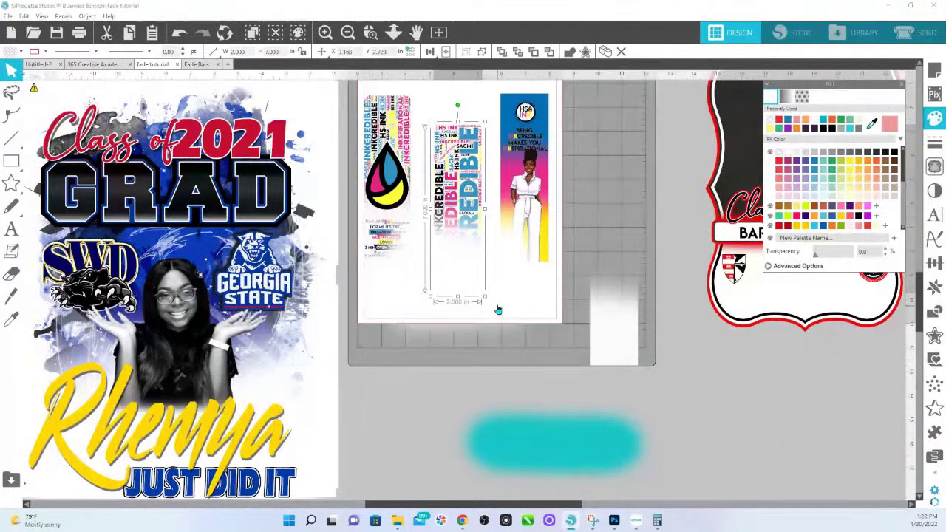
# - Crop the white fade to the frame of the middle Inkcredible design and delete the leftover pieces at the design's upper end
pyautogui.click(497, 300)
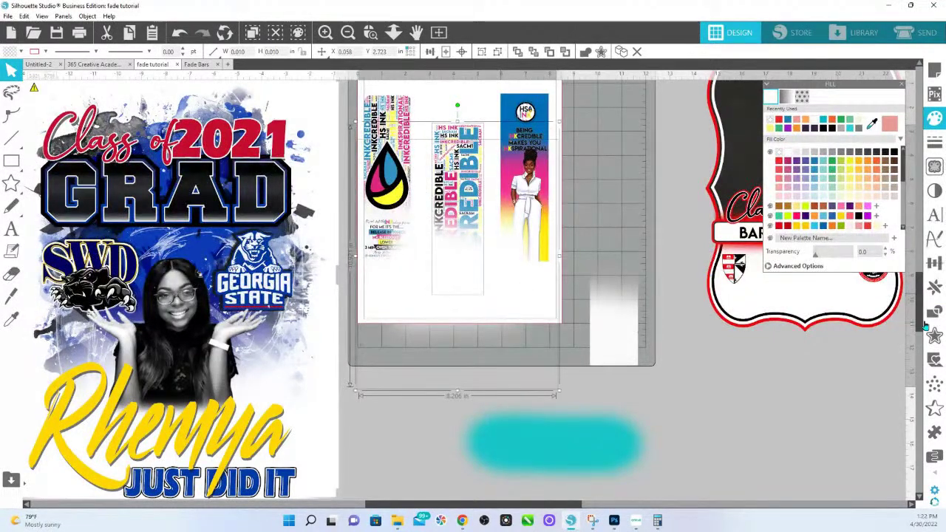
pyautogui.click(933, 312)
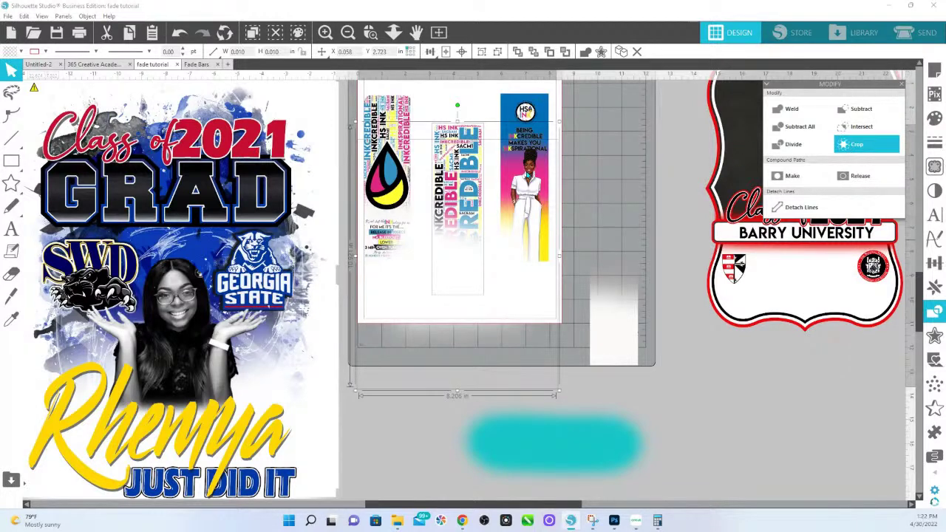
pyautogui.click(509, 288)
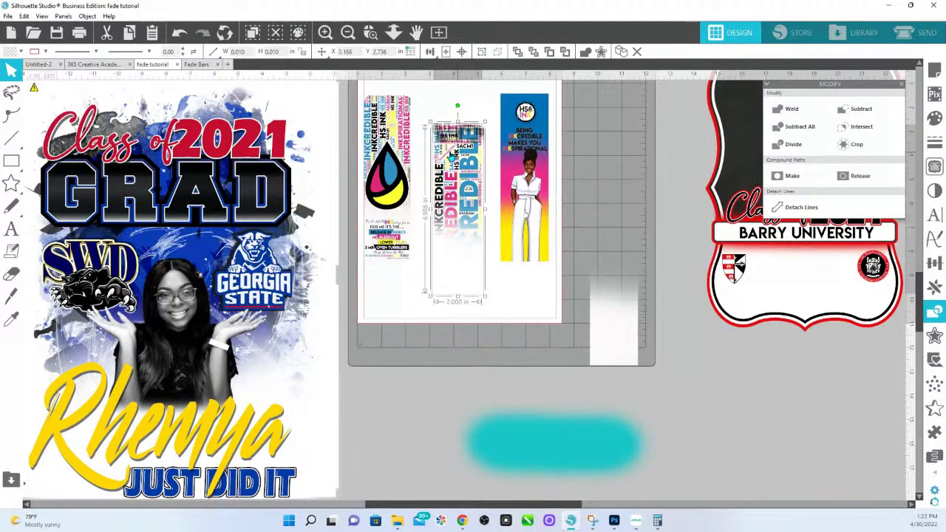
pyautogui.keyDown('shift'); pyautogui.click(469, 271); pyautogui.keyUp('shift')
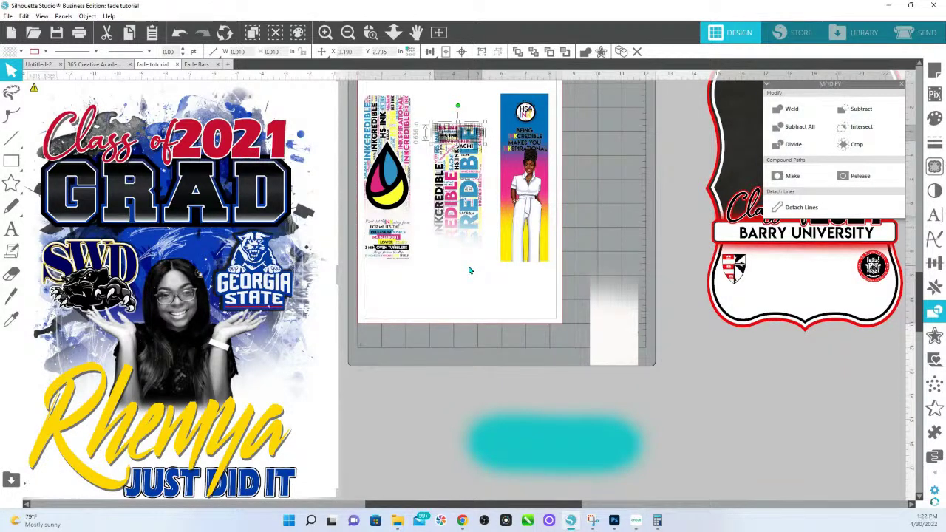
pyautogui.press('Delete')
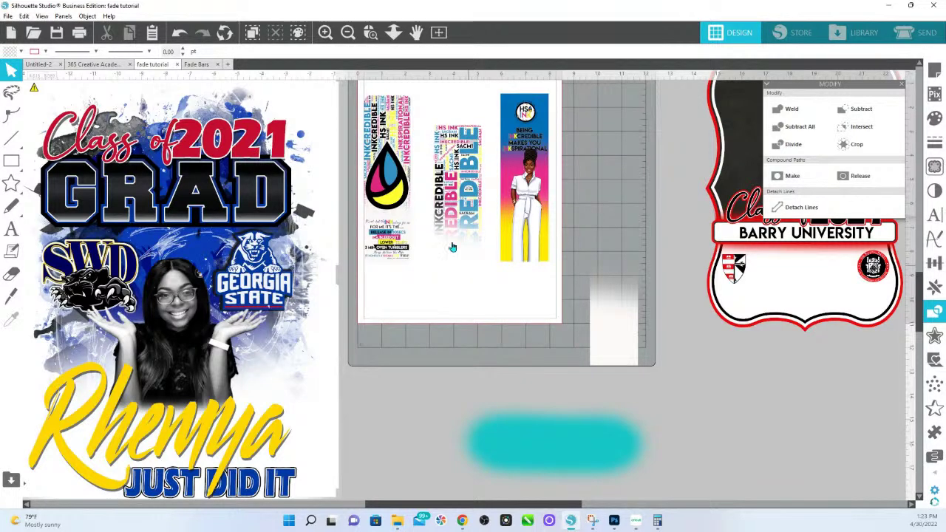
# - Send the cropped white fade and the middle Inkcredible artwork to the back, behind the promotional text
pyautogui.click(455, 129)
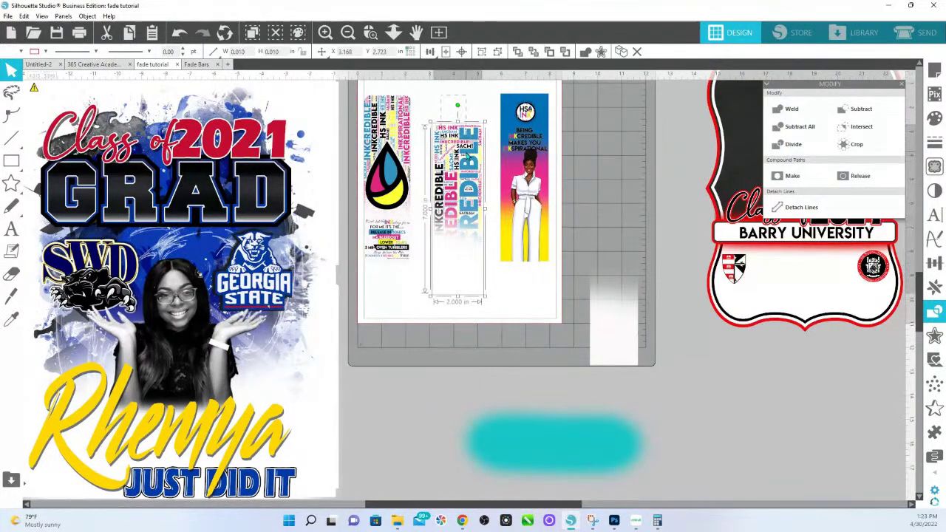
pyautogui.rightClick(466, 272)
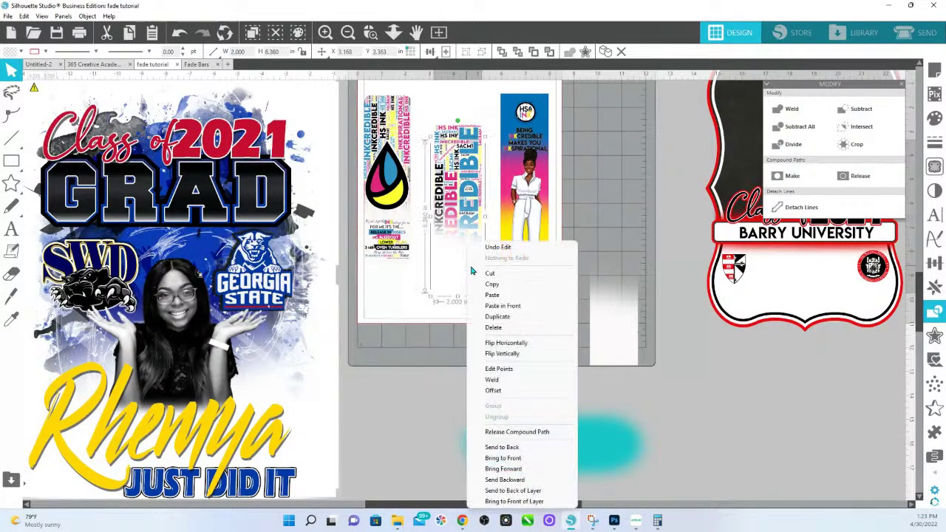
pyautogui.click(457, 120)
pyautogui.click(457, 135)
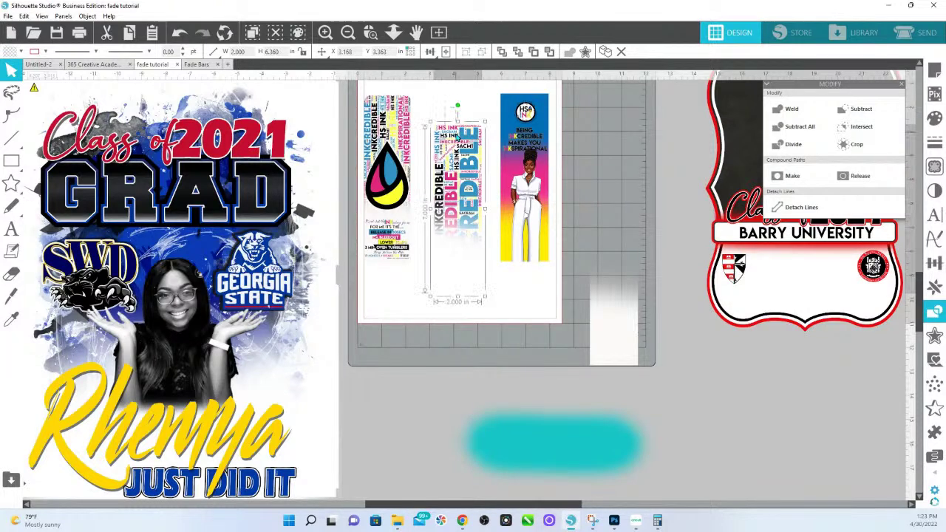
pyautogui.rightClick(452, 275)
pyautogui.click(501, 456)
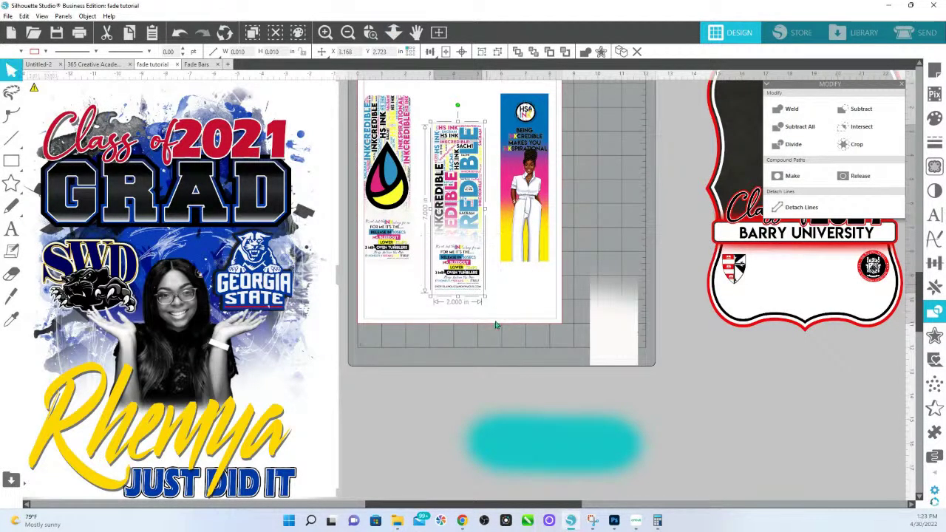
# - Check the blended middle design up close, and duplicate the design with the woman beside the page at about X 9.348, Y 0.267 in
pyautogui.scroll(5, 496, 325)
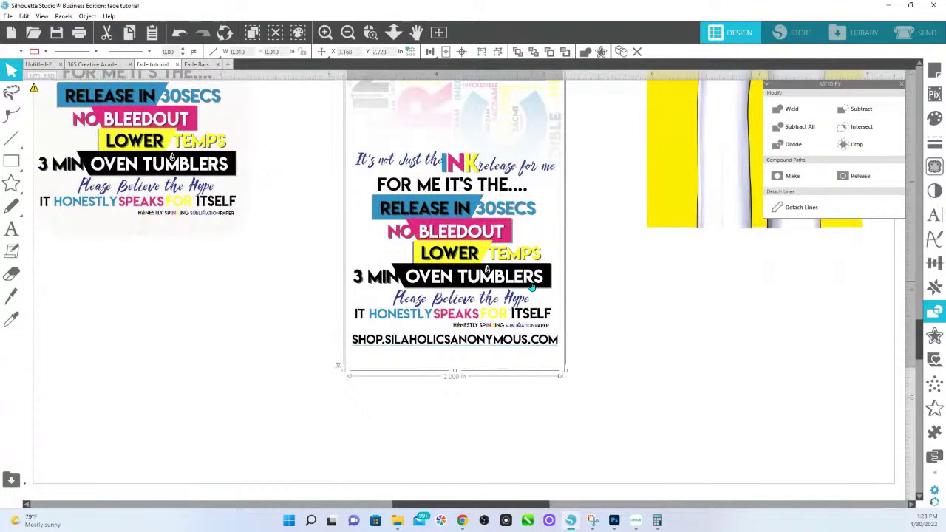
pyautogui.scroll(5, 517, 252)
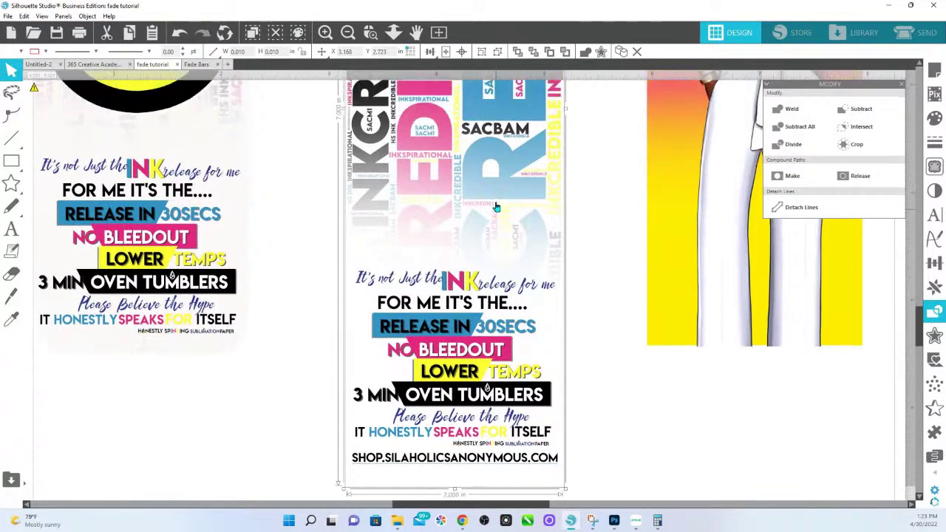
pyautogui.scroll(2, 472, 287)
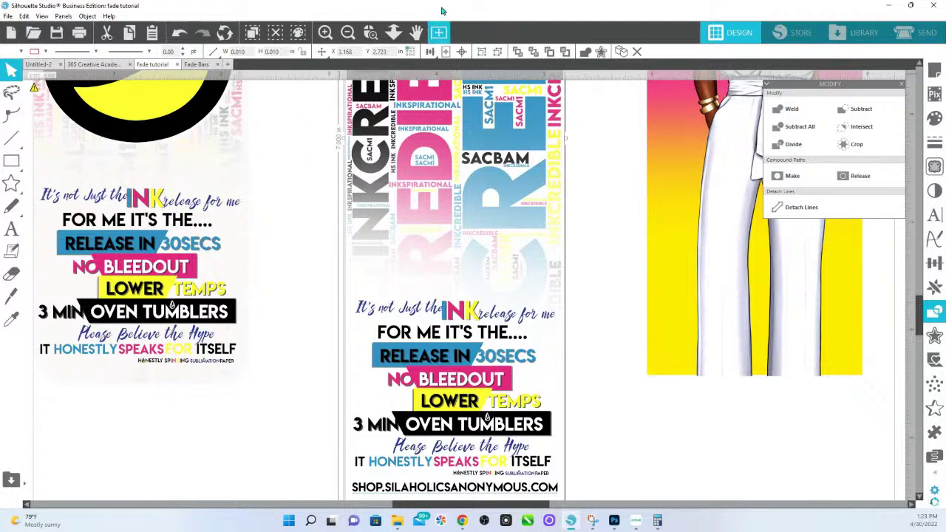
pyautogui.click(394, 34)
pyautogui.moveTo(355, 194); pyautogui.dragTo(348, 318)
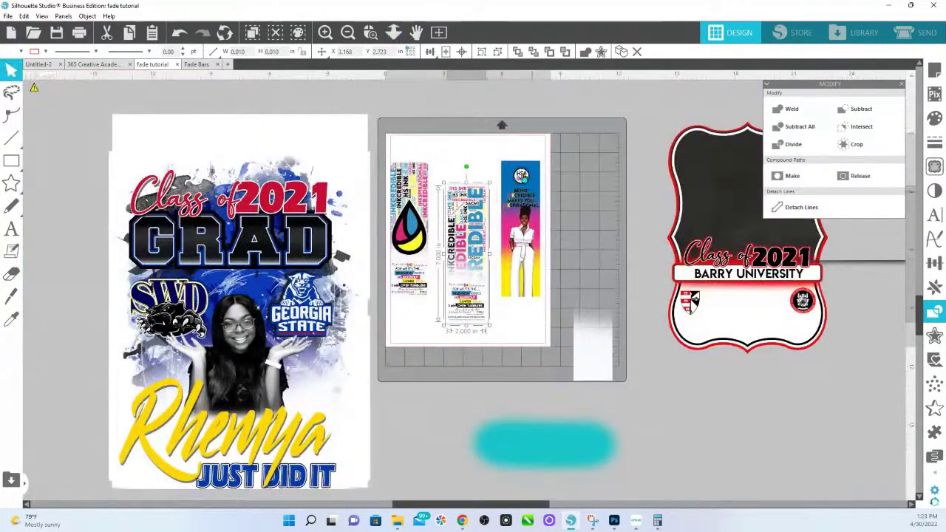
pyautogui.click(542, 180)
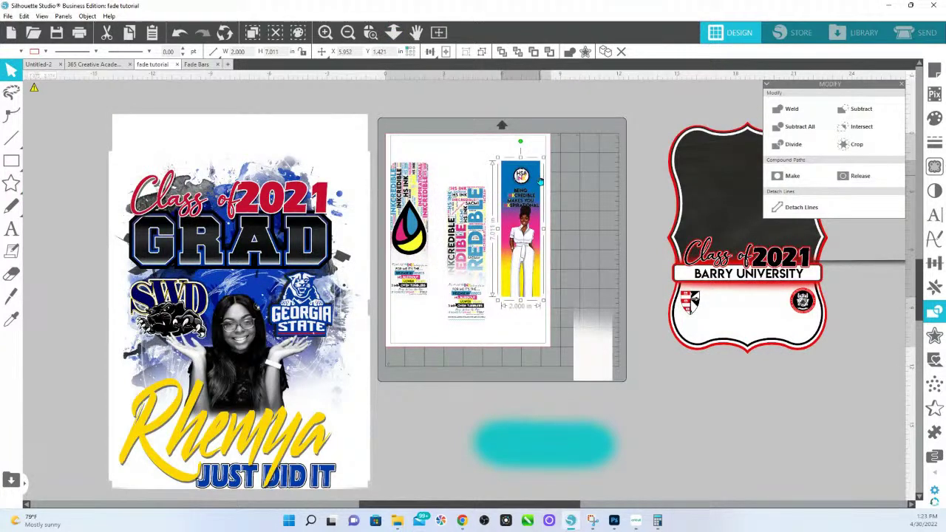
pyautogui.moveTo(546, 171); pyautogui.dragTo(608, 153)
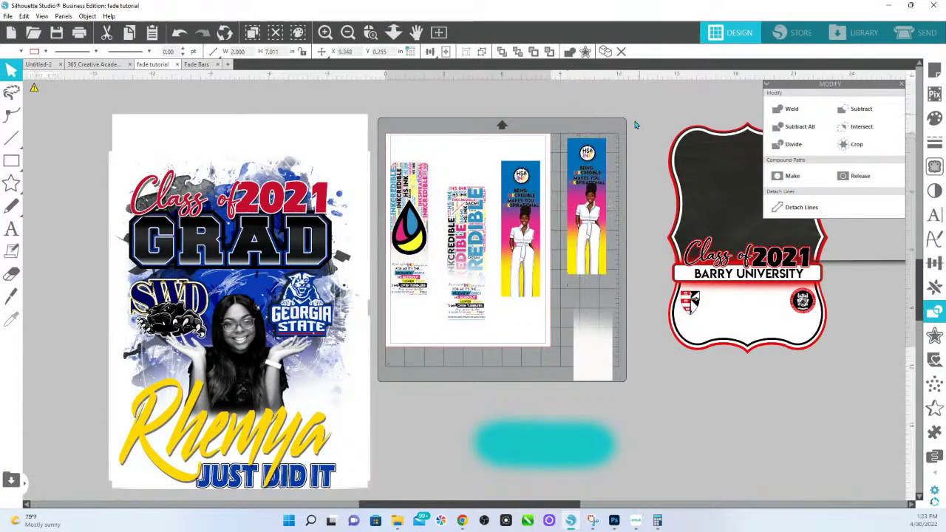
# - Ungroup the duplicated woman design and move its gradient background away from the figure to X 11.665, Y 0.484 in
pyautogui.click(370, 32)
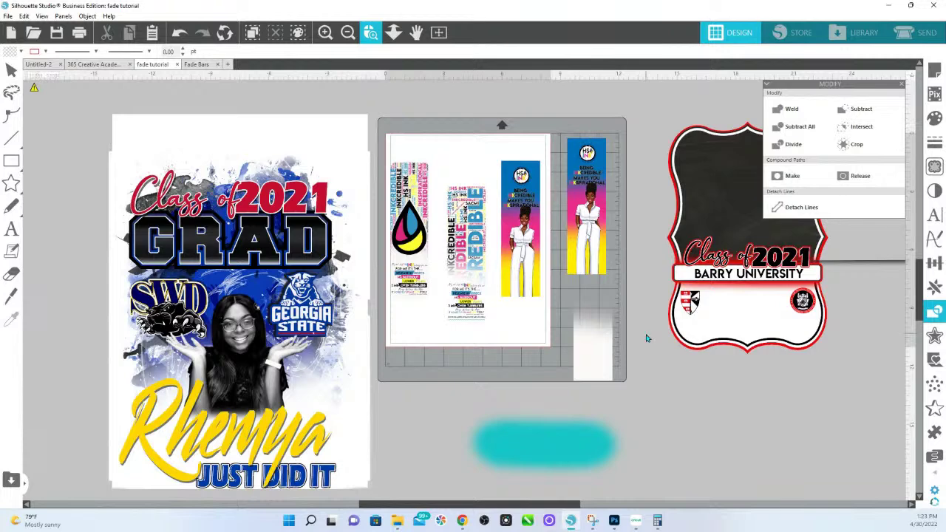
pyautogui.press('Escape')
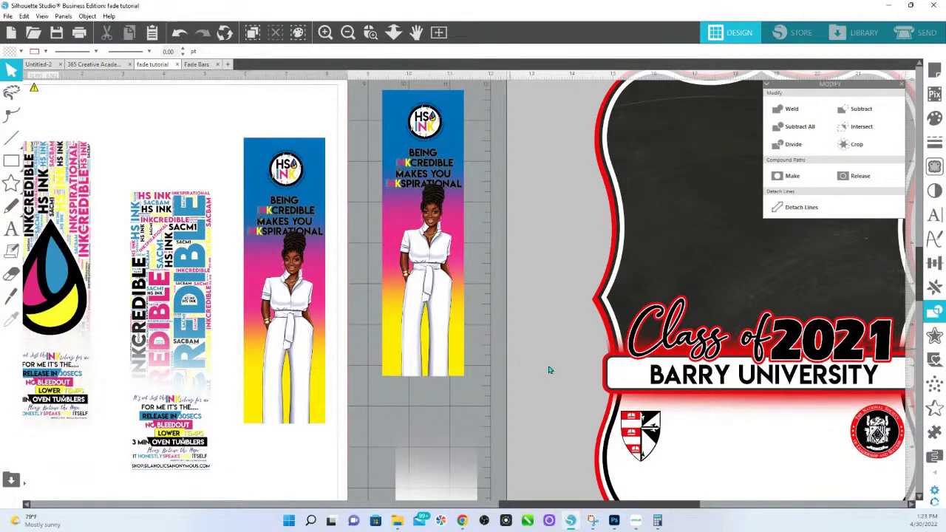
pyautogui.click(452, 110)
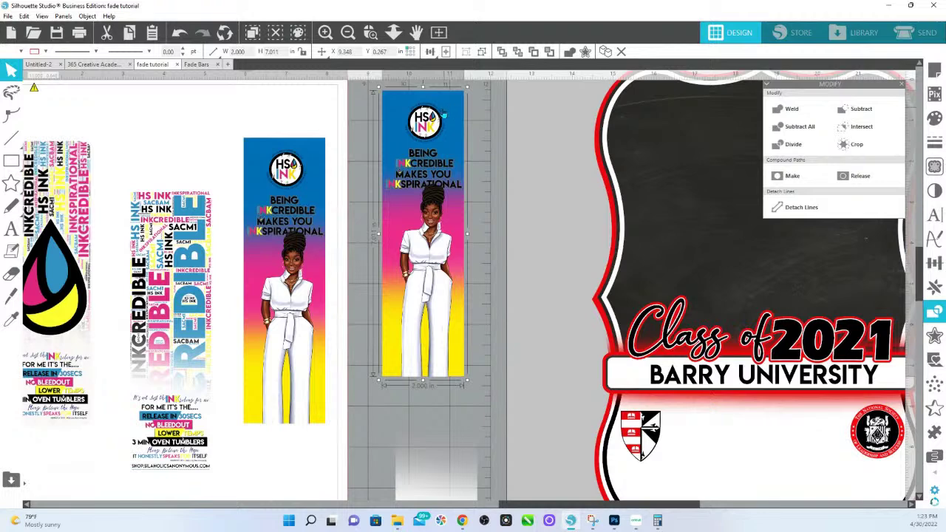
pyautogui.rightClick(443, 113)
pyautogui.click(484, 271)
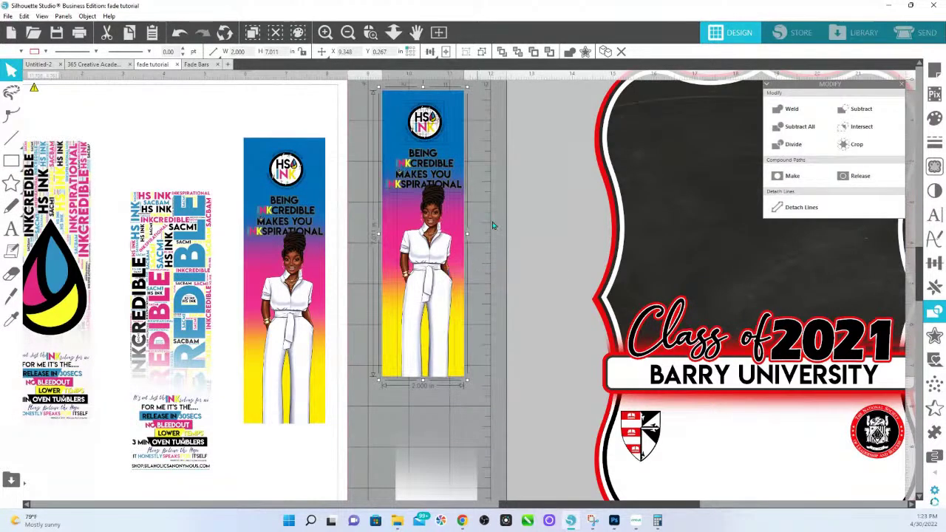
pyautogui.moveTo(462, 137); pyautogui.dragTo(548, 143)
# - Shift the detached gradient background to X 11.616, Y 0.496 in and ungroup it into its separate pieces
pyautogui.rightClick(544, 143)
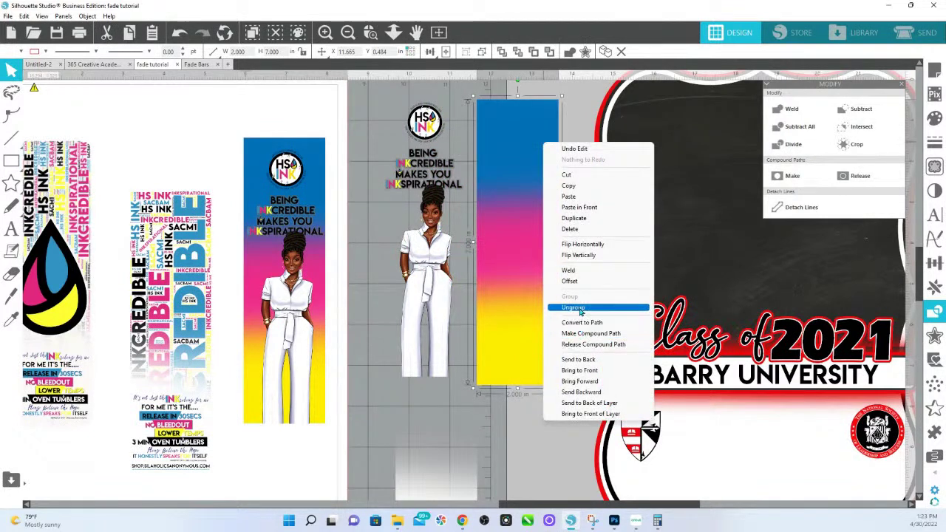
pyautogui.click(580, 308)
pyautogui.moveTo(558, 138)
pyautogui.mouseDown()
pyautogui.moveTo(499, 122)
pyautogui.moveTo(556, 140)
pyautogui.mouseUp()
pyautogui.rightClick(523, 102)
pyautogui.click(565, 326)
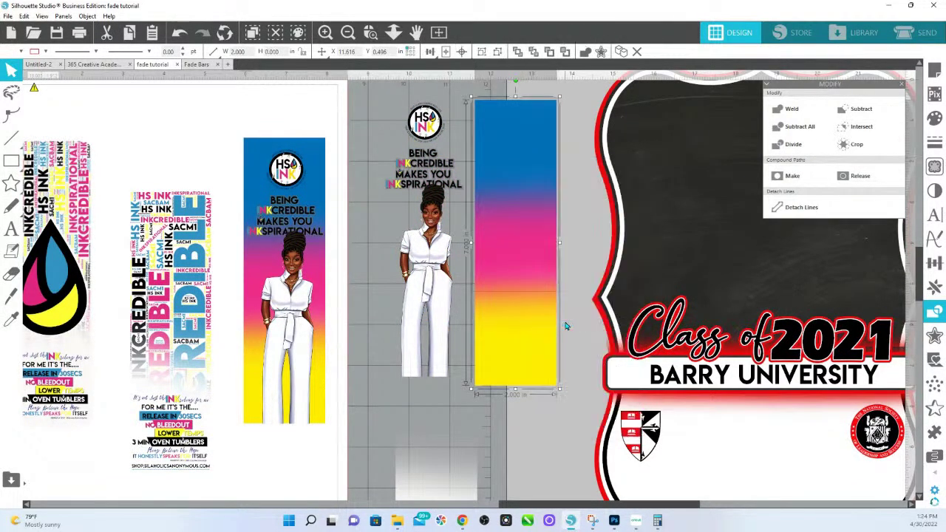
# - Separate the blue, pink and yellow fades from the white bar, placing the pink fade at X 12.159, Y 0.798 in
pyautogui.rightClick(525, 322)
pyautogui.click(538, 200)
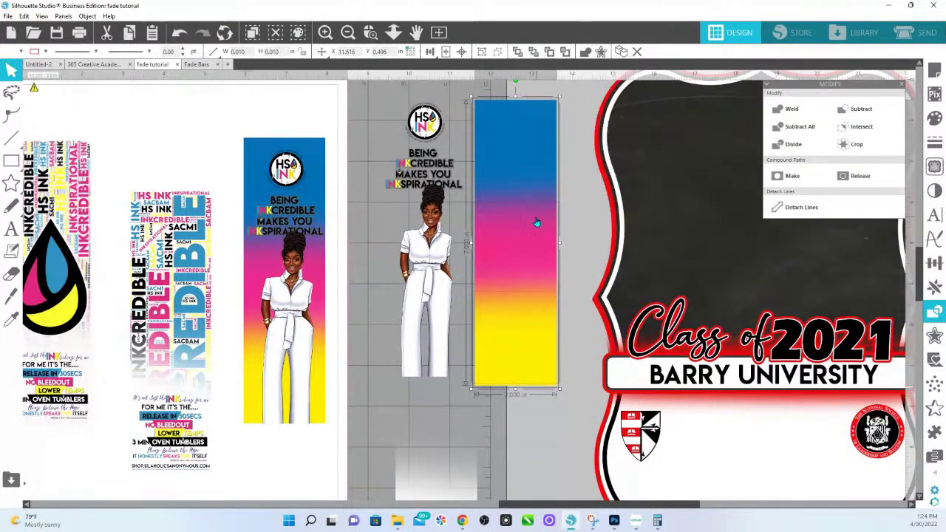
pyautogui.rightClick(537, 220)
pyautogui.click(425, 355)
pyautogui.moveTo(529, 131); pyautogui.dragTo(504, 48)
pyautogui.moveTo(504, 258); pyautogui.dragTo(593, 244)
pyautogui.moveTo(519, 374); pyautogui.dragTo(543, 469)
pyautogui.click(588, 428)
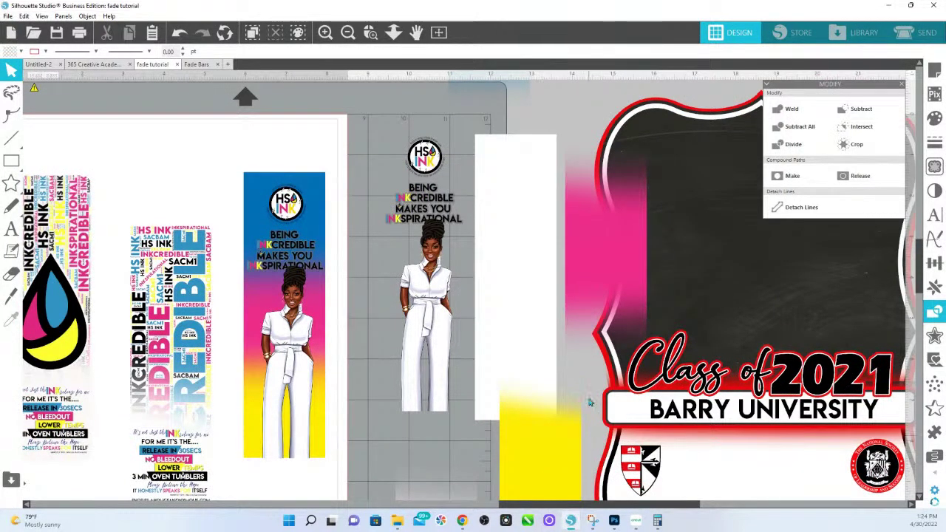
pyautogui.moveTo(594, 245); pyautogui.dragTo(528, 265)
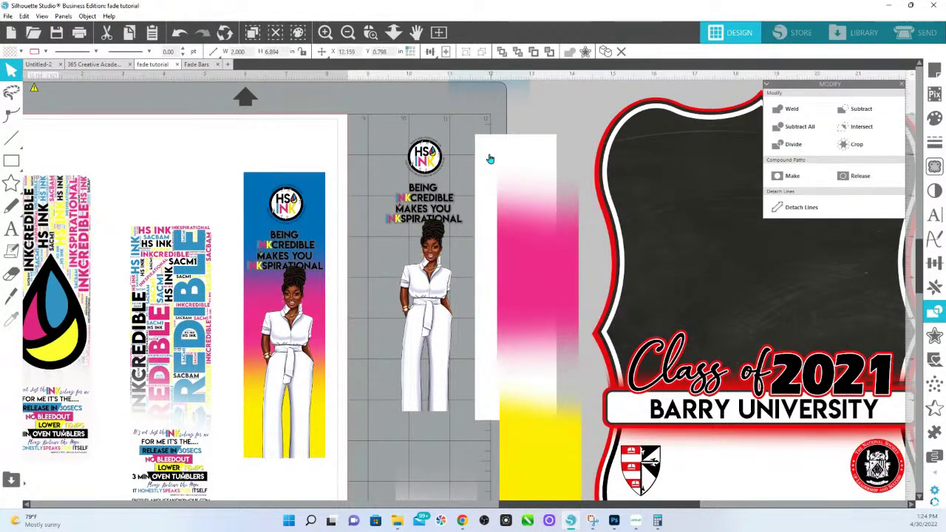
# - Stretch the pink fade to about 3.979 in wide and the yellow fade to about 4.341 in wide
pyautogui.doubleClick(525, 260)
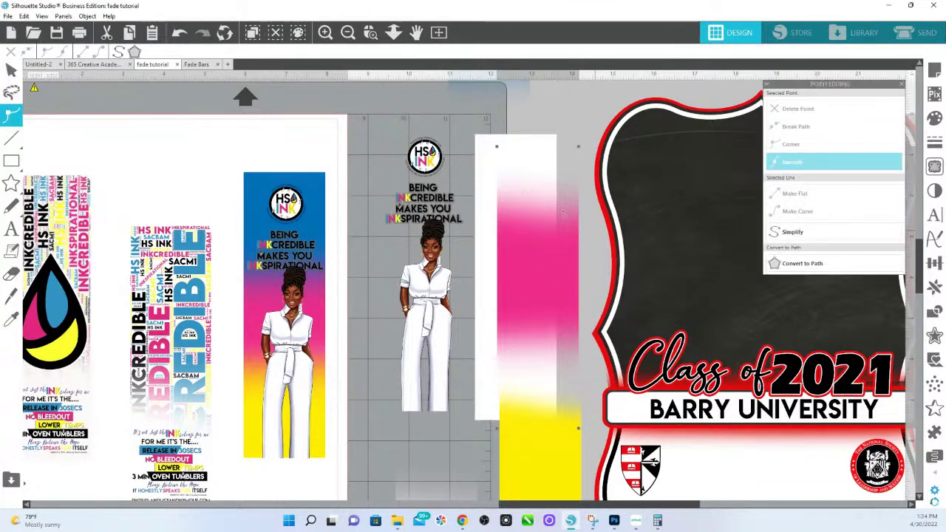
pyautogui.click(583, 110)
pyautogui.click(570, 249)
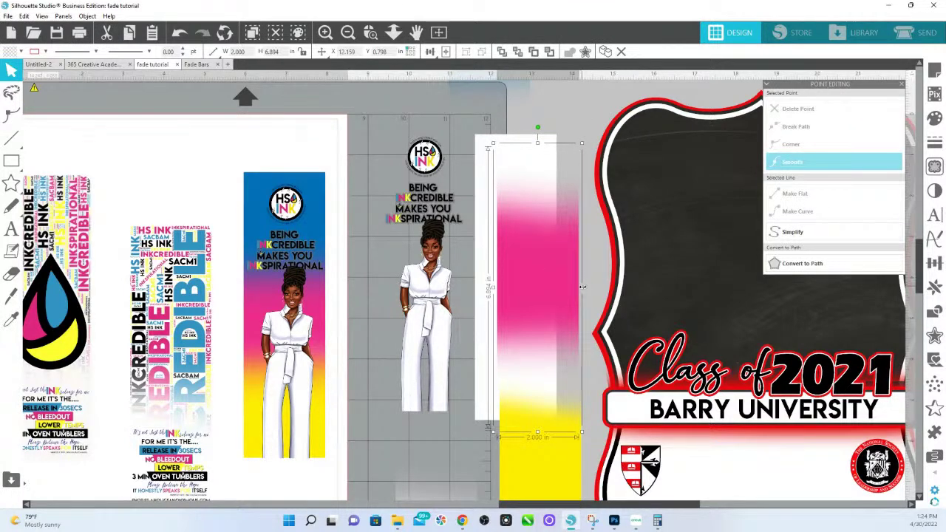
pyautogui.moveTo(583, 293); pyautogui.dragTo(625, 293)
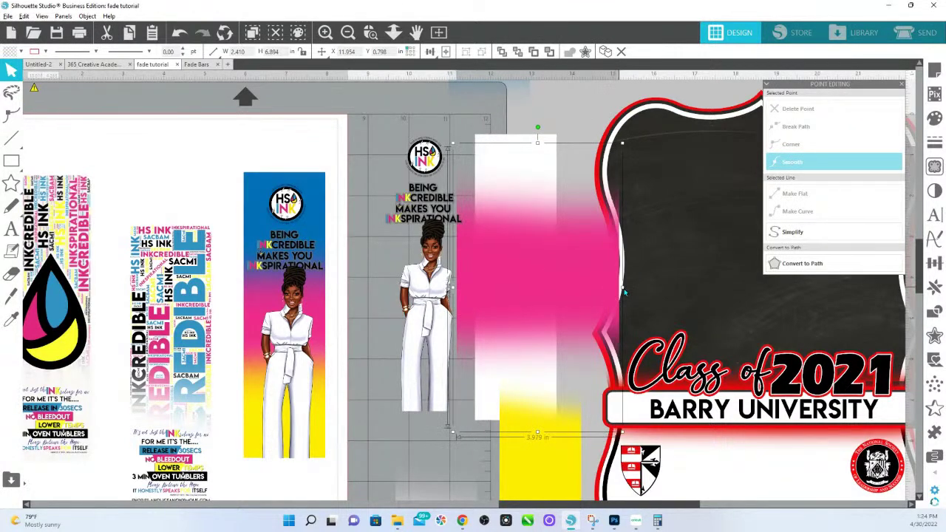
pyautogui.click(505, 471)
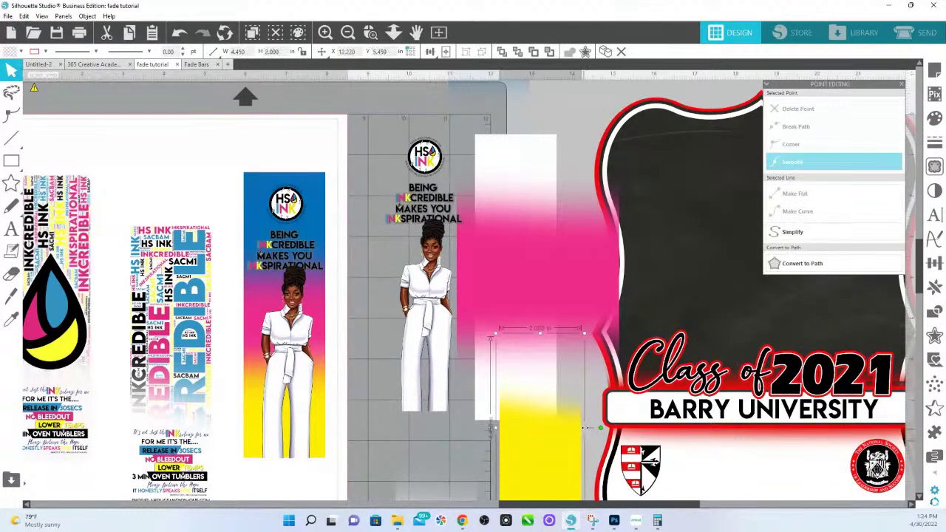
pyautogui.moveTo(582, 428); pyautogui.dragTo(646, 429)
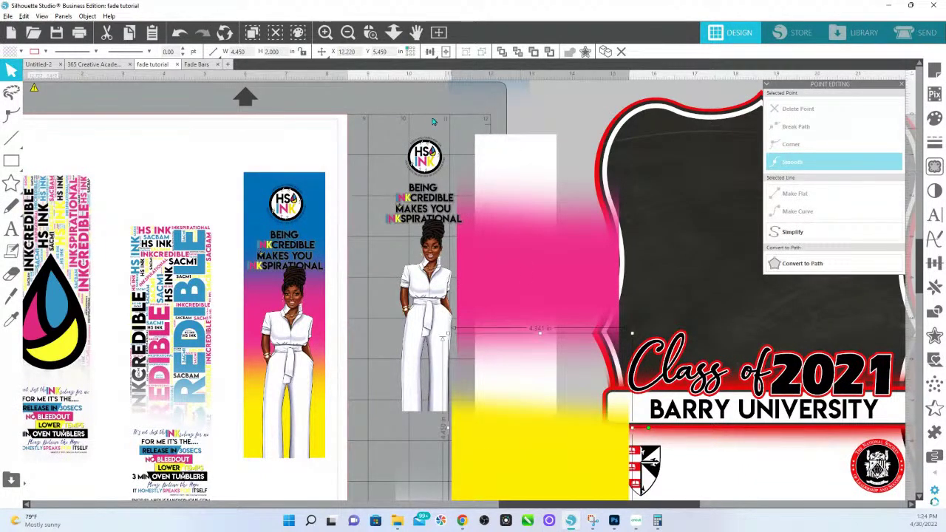
# - Stretch the blue fade above the page to about 6.874 in wide, keeping its height
pyautogui.scroll(3, 527, 102)
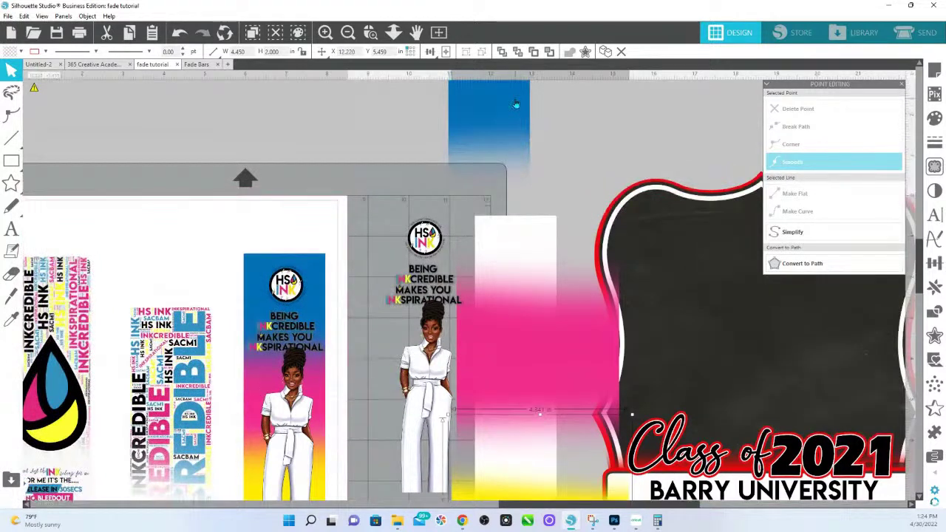
pyautogui.click(532, 167)
pyautogui.scroll(1, 547, 152)
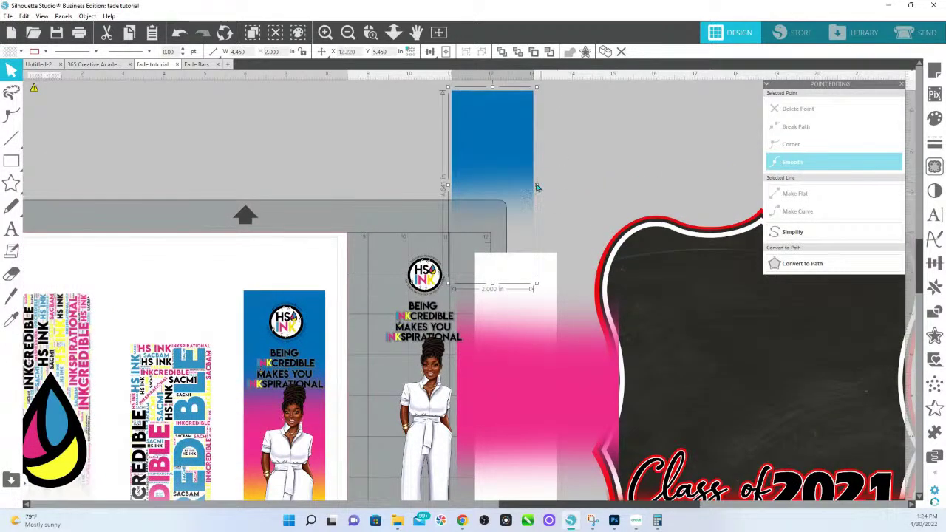
pyautogui.moveTo(537, 184); pyautogui.dragTo(636, 185)
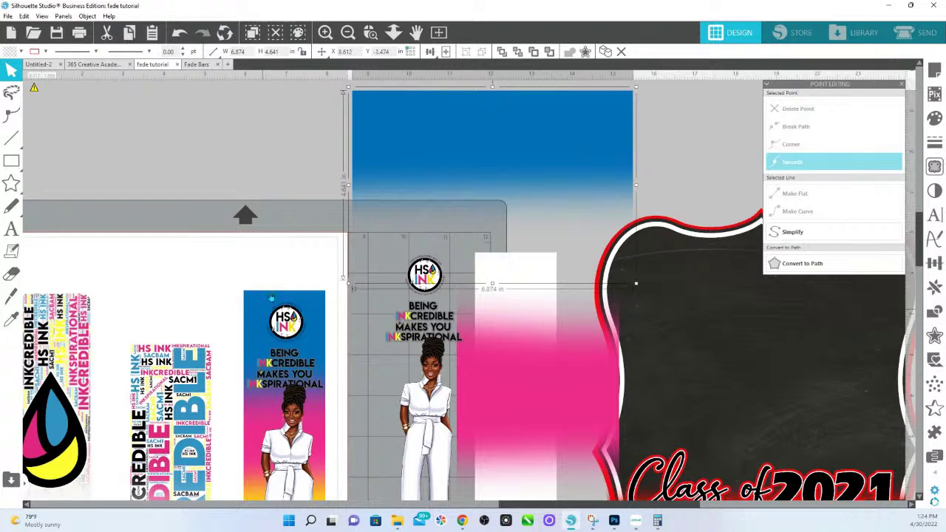
# - Send the widened pink fade to the back, behind the white bar
pyautogui.click(551, 408)
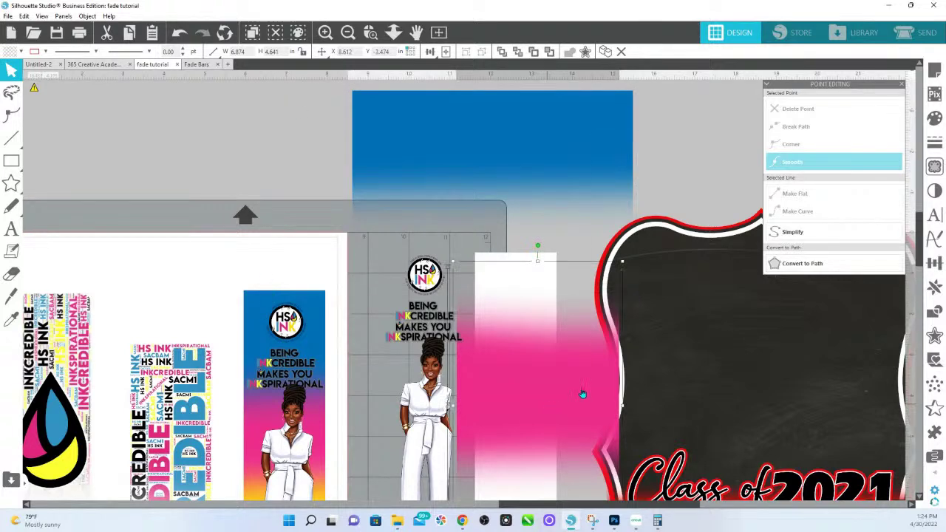
pyautogui.rightClick(594, 384)
pyautogui.click(629, 323)
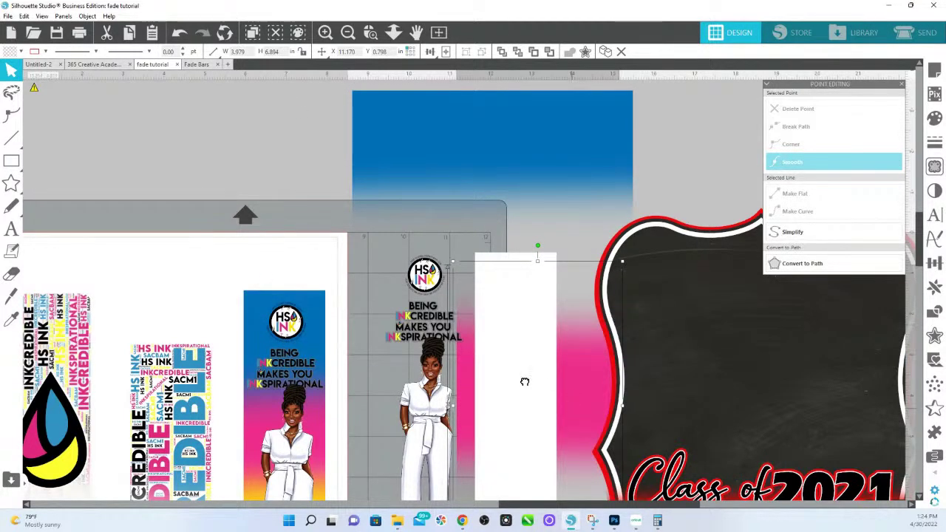
# - Move the white bar together with the blue, pink and yellow fades up to the empty workspace above the page
pyautogui.moveTo(544, 383); pyautogui.dragTo(413, 419)
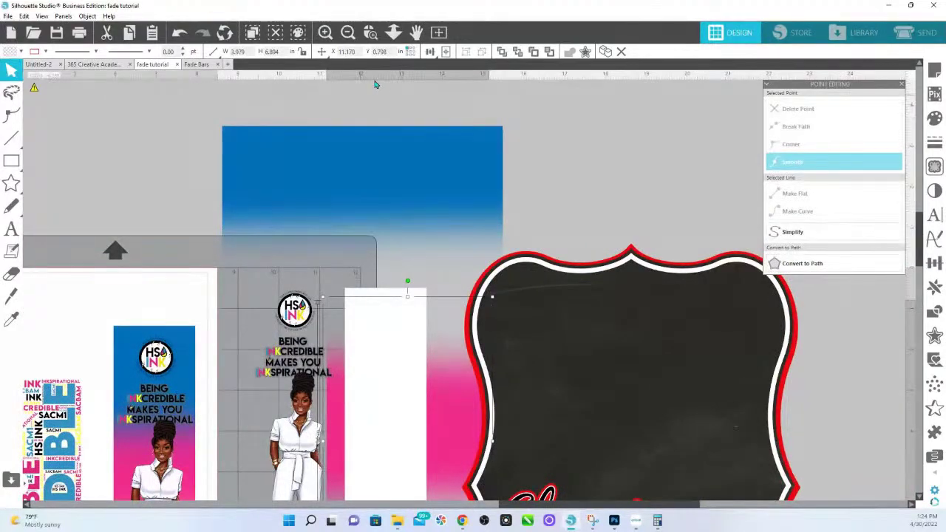
pyautogui.scroll(-3, 394, 499)
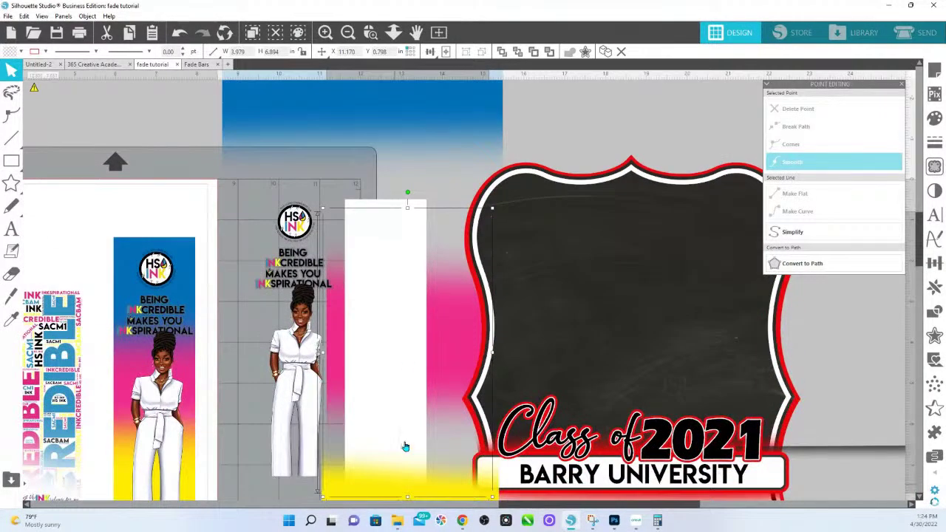
pyautogui.scroll(-4, 405, 450)
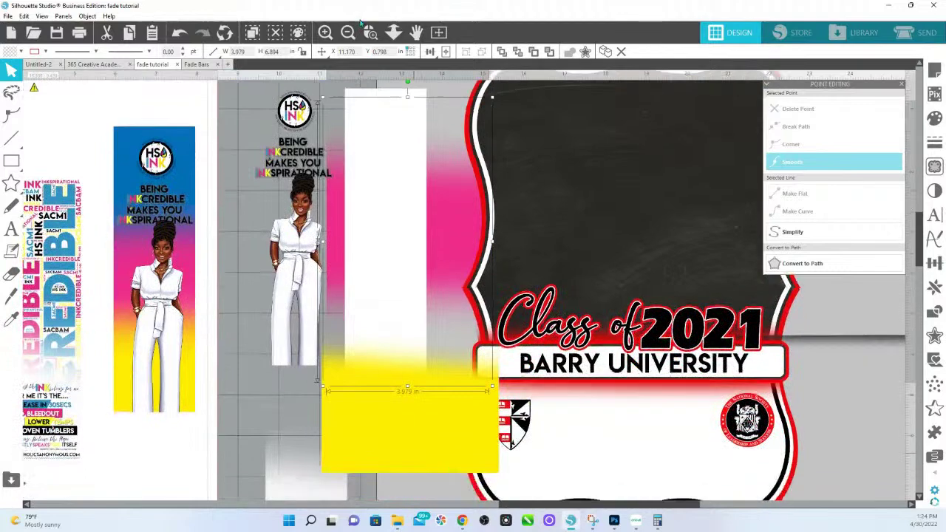
pyautogui.click(393, 32)
pyautogui.moveTo(393, 194); pyautogui.dragTo(423, 148)
pyautogui.click(436, 118)
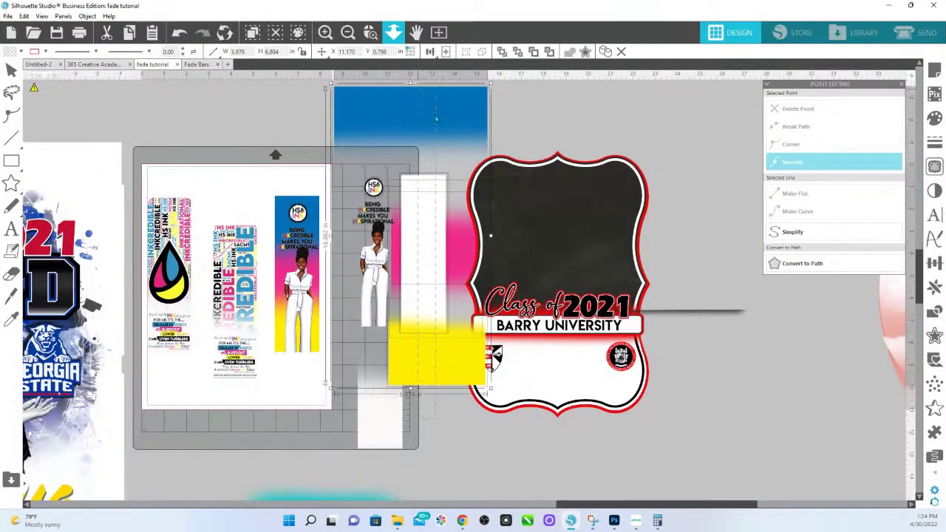
pyautogui.moveTo(461, 204); pyautogui.dragTo(456, 59)
pyautogui.click(520, 167)
pyautogui.click(371, 31)
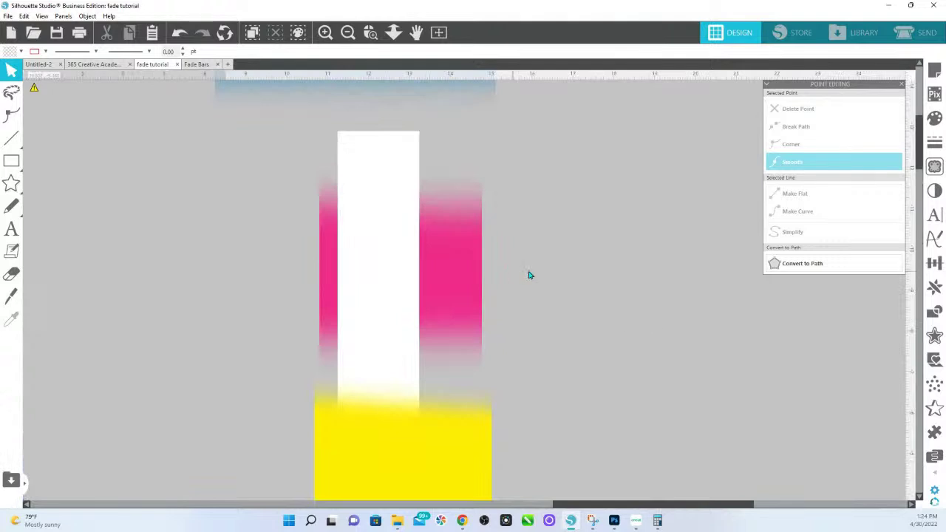
# - Reposition the white bar over the pink fade at X 11.434, Y -12.940 in
pyautogui.doubleClick(395, 269)
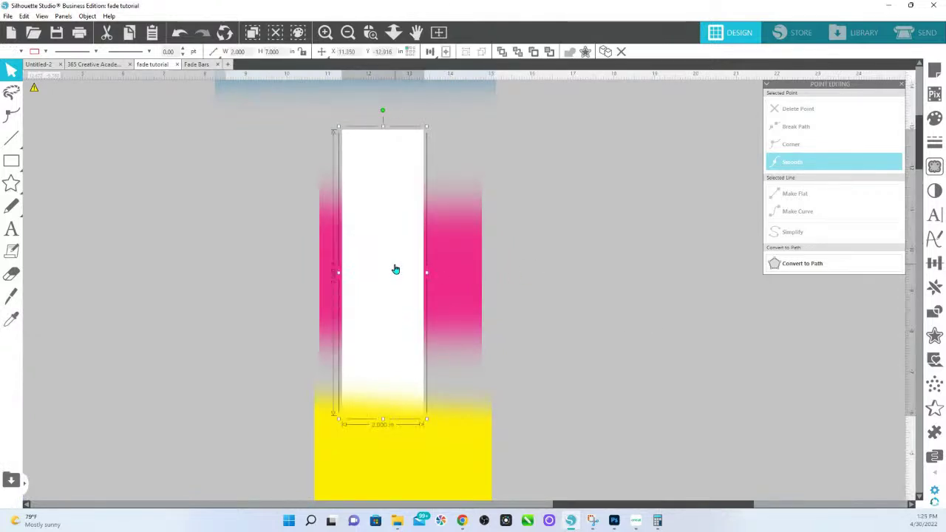
pyautogui.click(662, 246)
pyautogui.rightClick(403, 229)
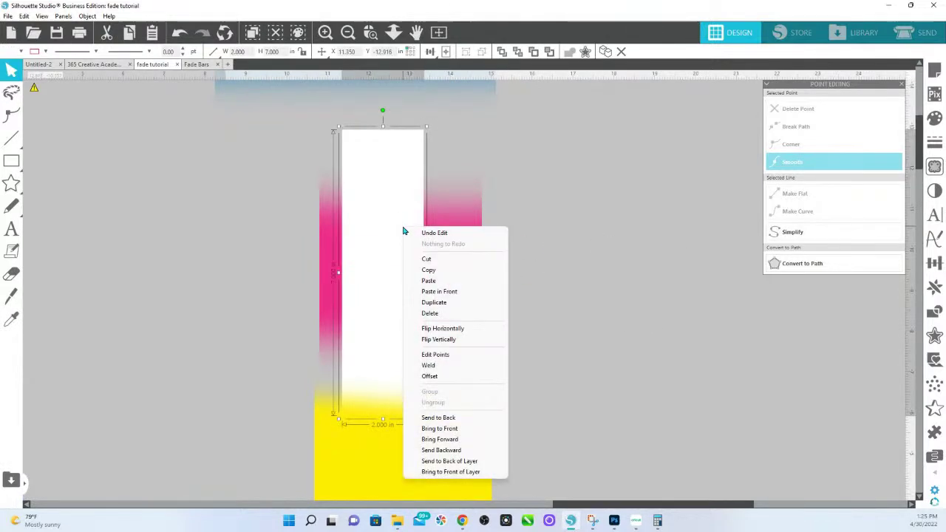
pyautogui.click(433, 270)
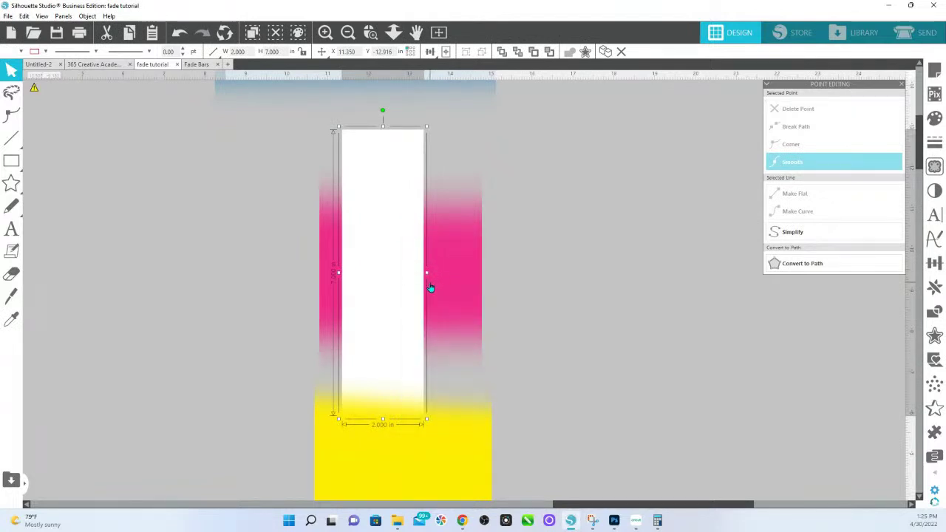
pyautogui.doubleClick(390, 250)
pyautogui.click(610, 268)
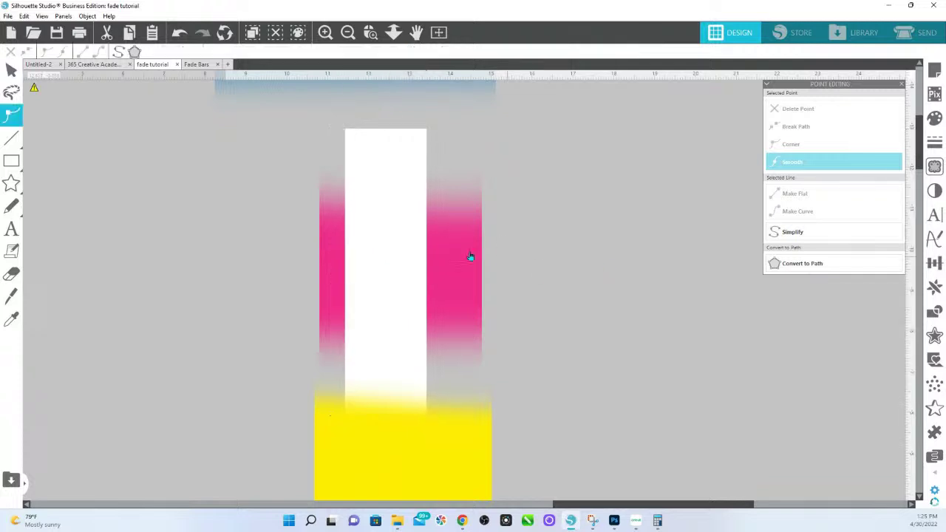
# - Copy the white bar, paste it in front at the same position, and set the copy's fill to transparent
pyautogui.rightClick(394, 258)
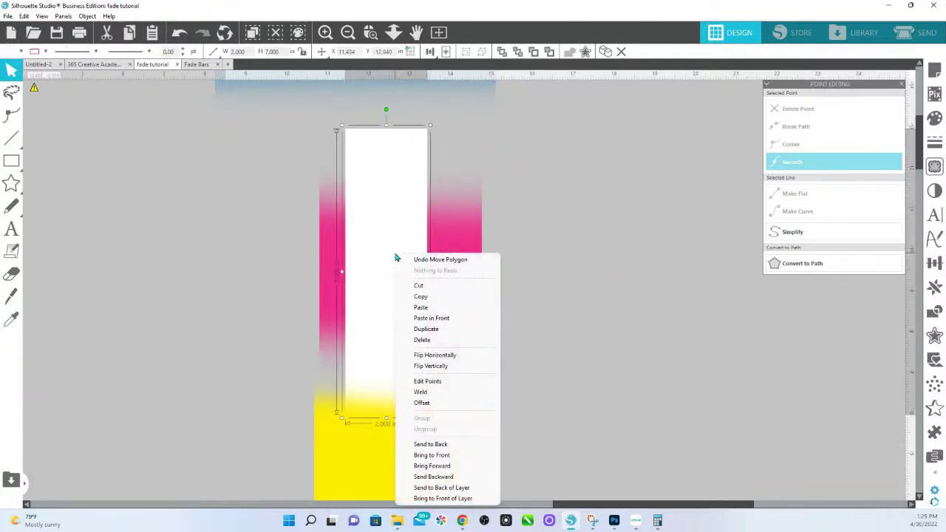
pyautogui.click(431, 297)
pyautogui.rightClick(519, 263)
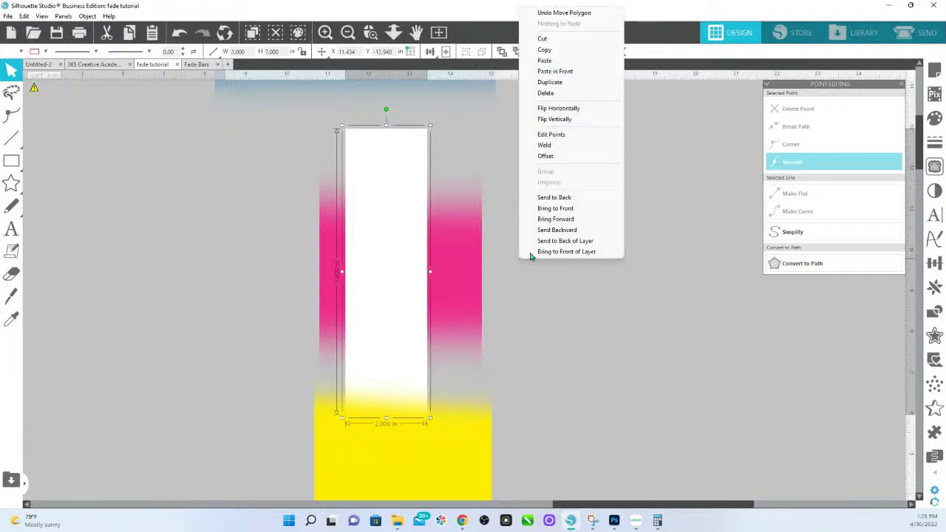
pyautogui.click(542, 73)
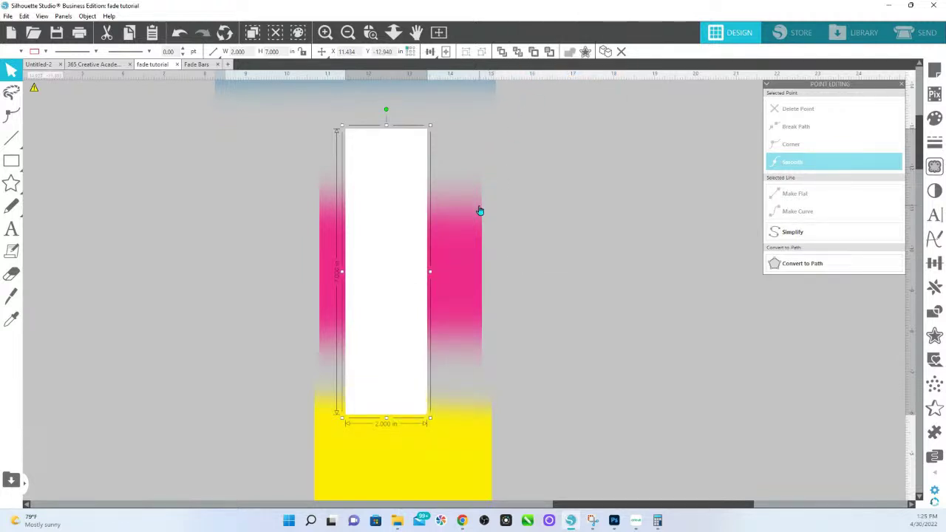
pyautogui.click(935, 118)
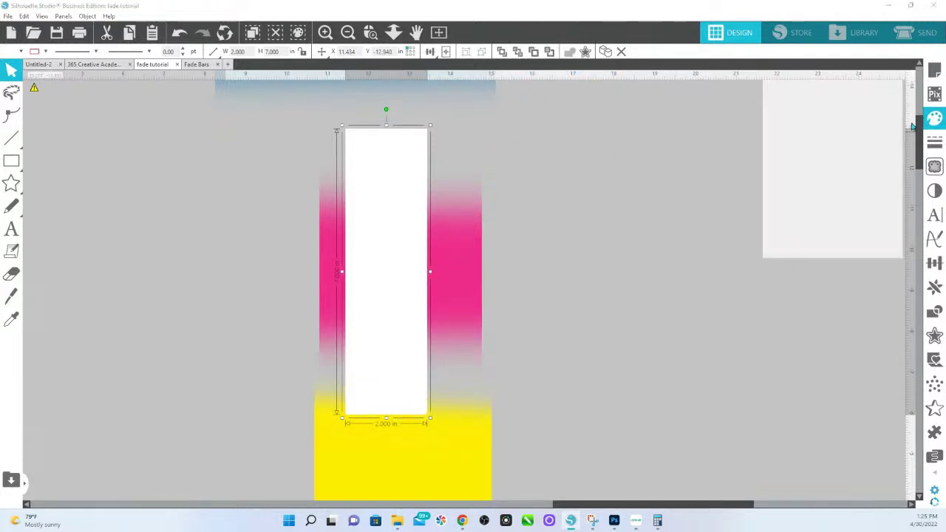
pyautogui.click(779, 156)
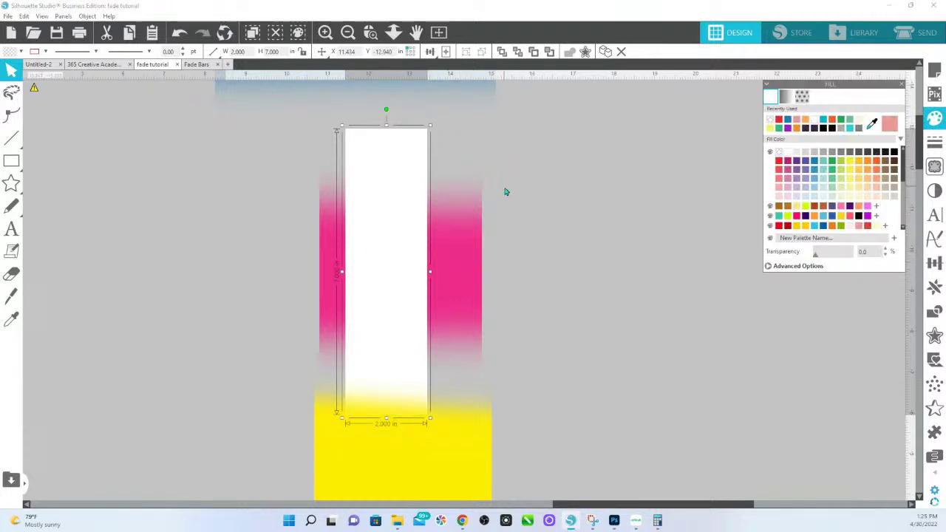
# - Crop the wide pink fade to the unfilled 2.000 × 7.000 in rectangle in front of the white bar
pyautogui.press('i')
pyautogui.press('v')
pyautogui.click(471, 250)
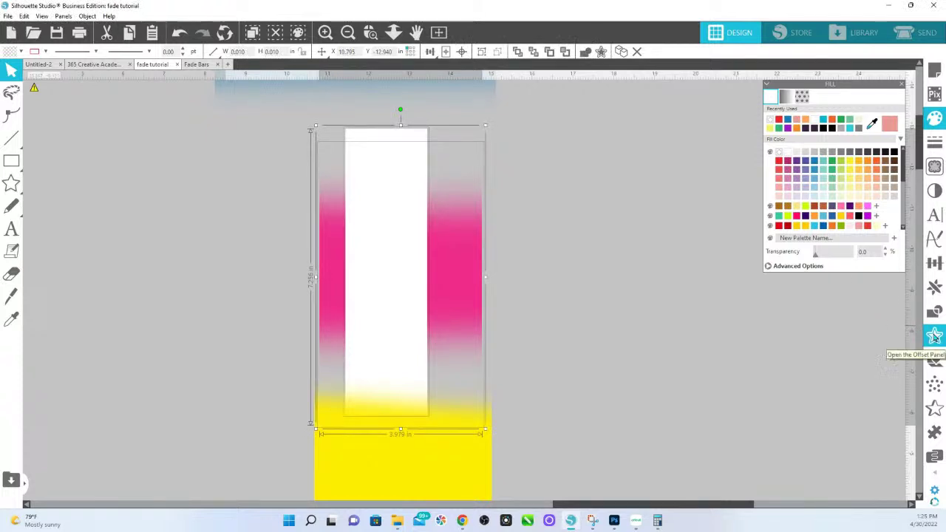
pyautogui.click(935, 336)
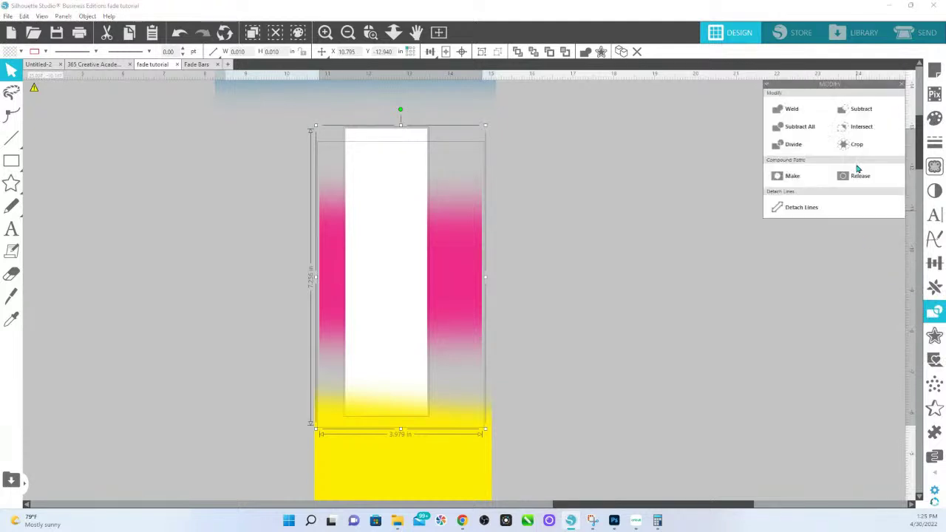
pyautogui.click(856, 144)
# - Move the yellow fade up to overlap the pink fade's lower edge, and crop it to an unfilled 2.000 × 7.000 in rectangle
pyautogui.moveTo(457, 458); pyautogui.dragTo(446, 376)
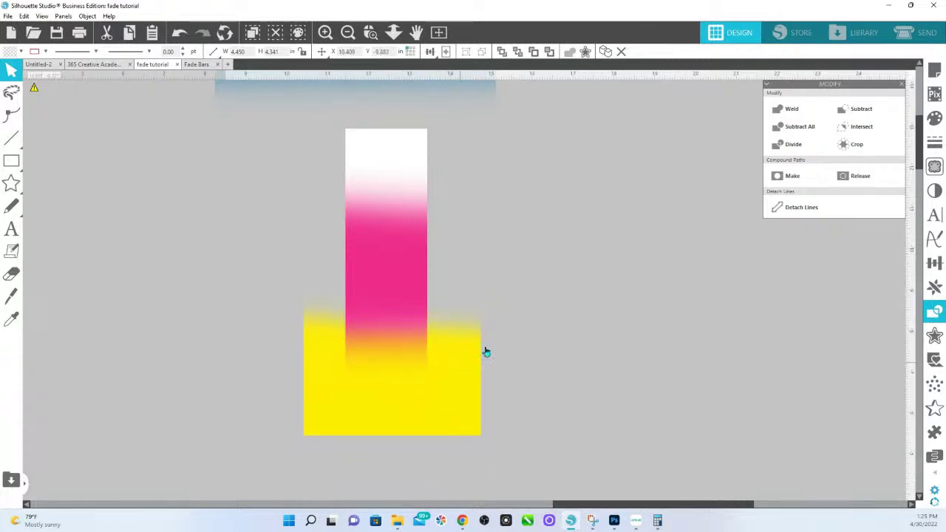
pyautogui.click(506, 318)
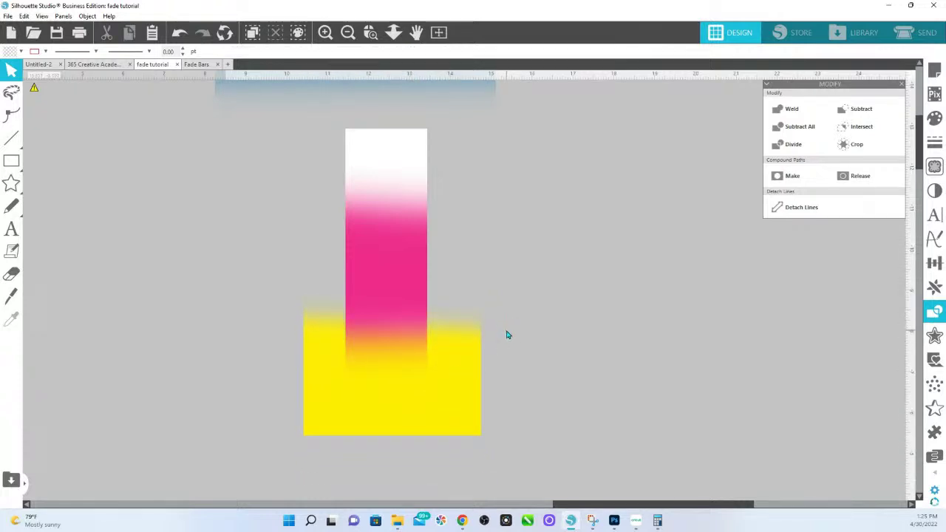
pyautogui.press('Tab')
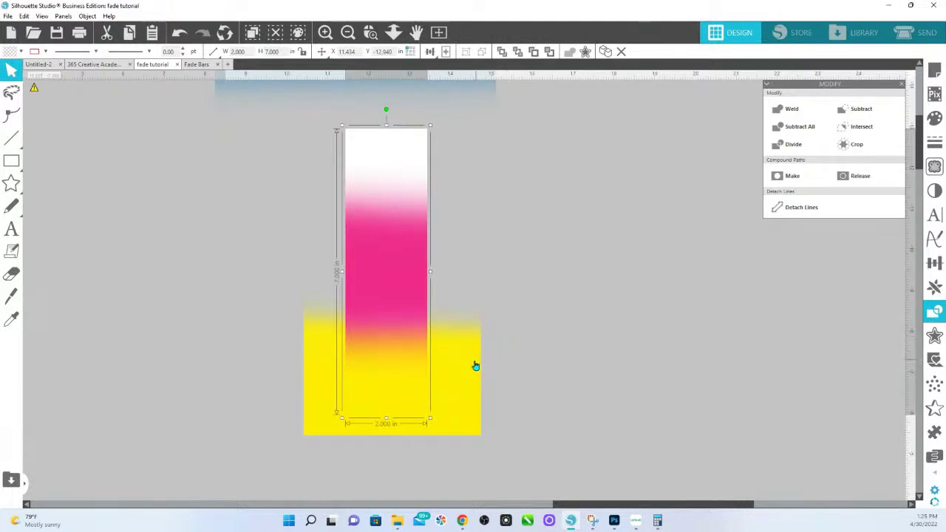
pyautogui.keyDown('shift'); pyautogui.click(468, 376); pyautogui.keyUp('shift')
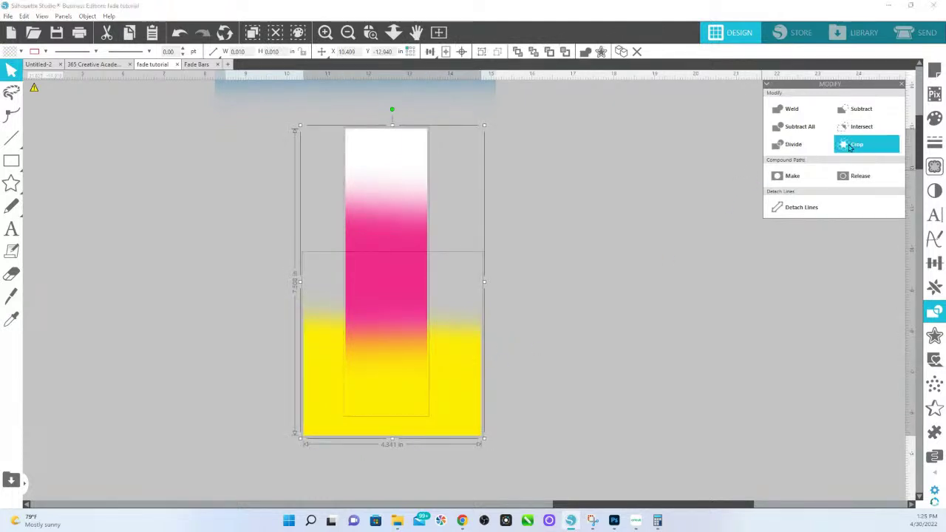
pyautogui.click(856, 144)
# - Move the blue fade over the bar's upper end and crop it to the unfilled 2.000 × 7.000 in rectangle
pyautogui.moveTo(463, 106); pyautogui.dragTo(485, 250)
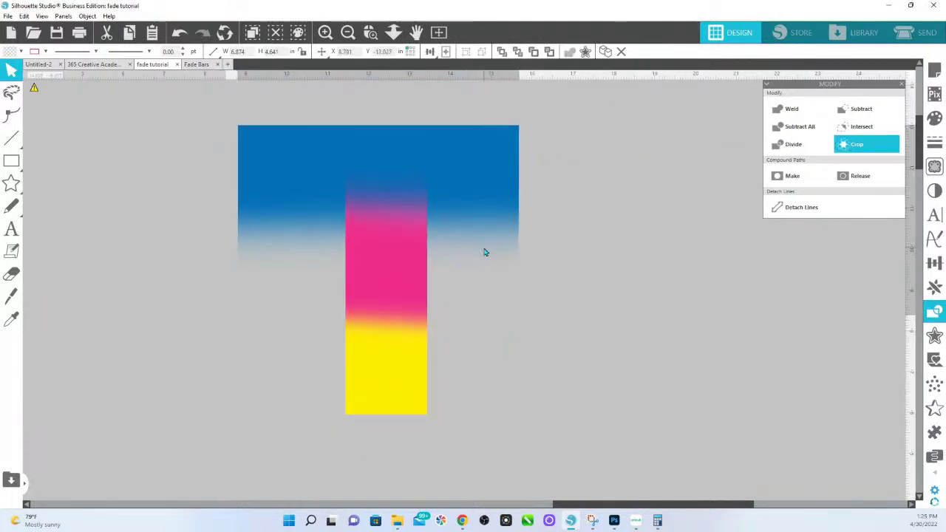
pyautogui.press('Tab')
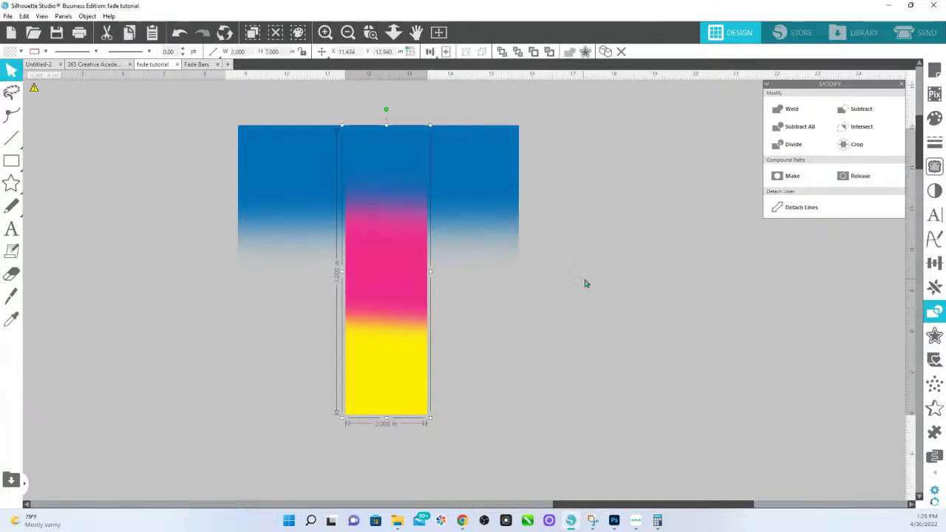
pyautogui.keyDown('shift'); pyautogui.click(482, 168); pyautogui.keyUp('shift')
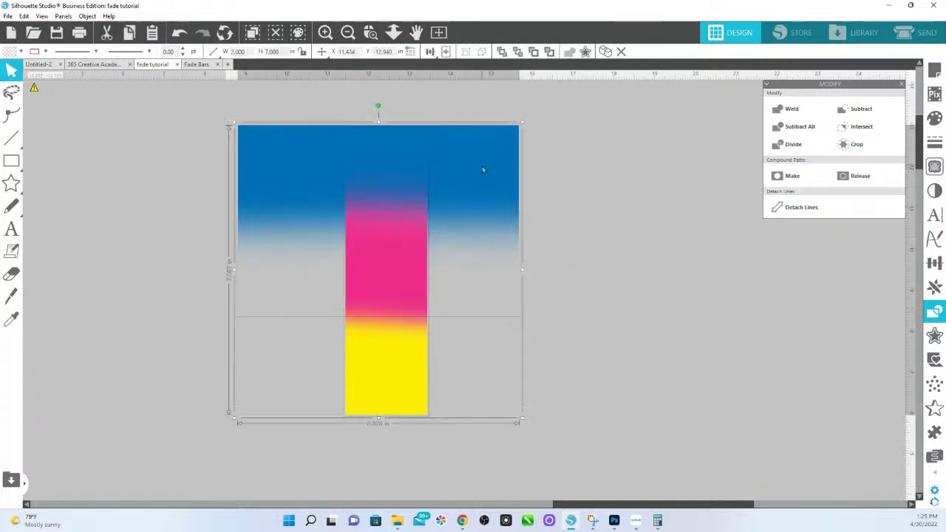
pyautogui.click(853, 145)
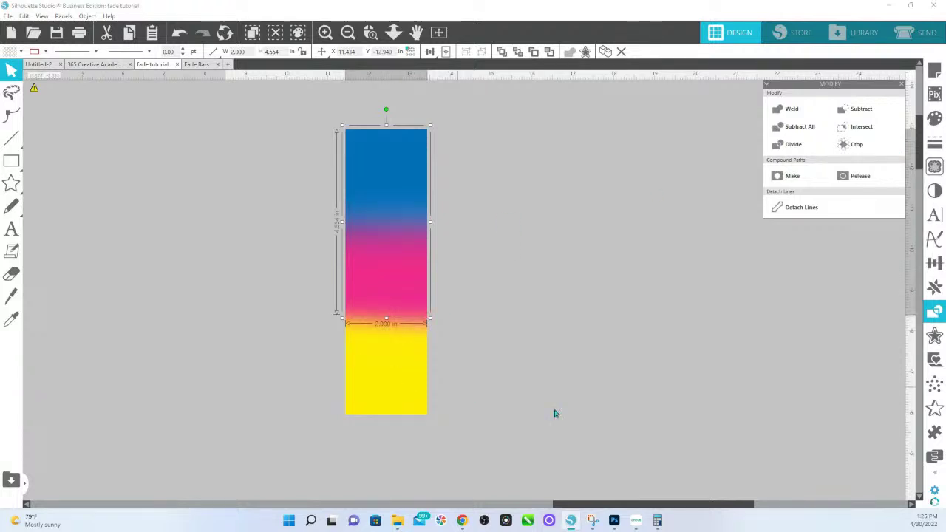
# - Move the black panel and the black fade off the graduation stole and place them beside it
pyautogui.moveTo(93, 415); pyautogui.dragTo(938, 311)
pyautogui.press('z')
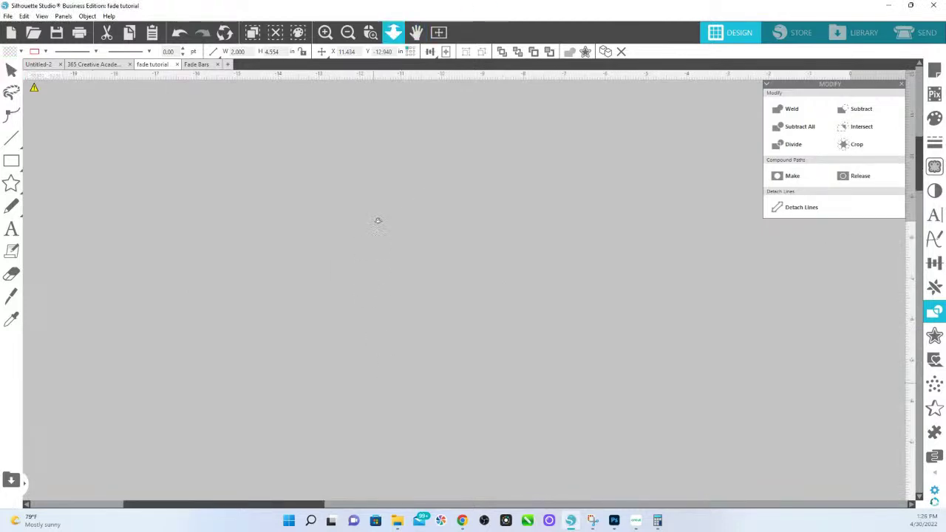
pyautogui.moveTo(378, 162); pyautogui.dragTo(598, 474)
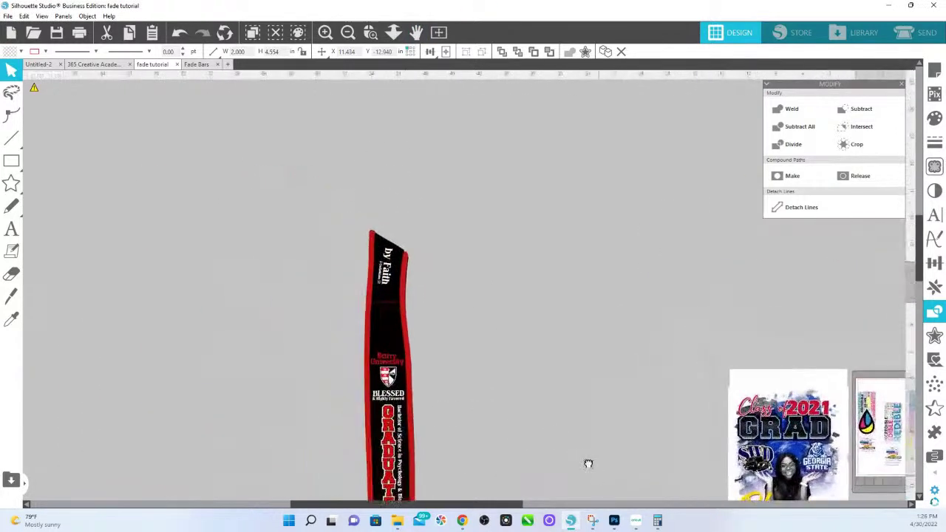
pyautogui.scroll(-3, 466, 359)
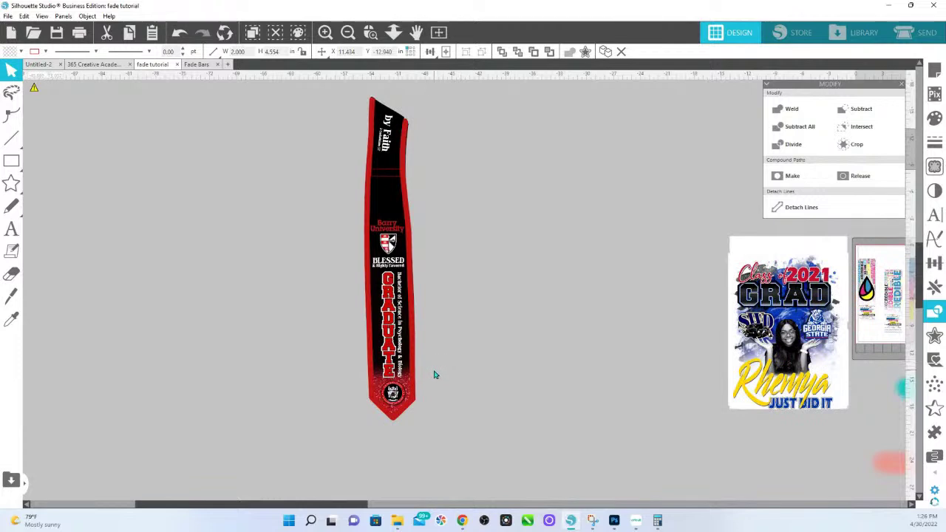
pyautogui.moveTo(385, 205); pyautogui.dragTo(221, 208)
pyautogui.moveTo(374, 323); pyautogui.dragTo(259, 321)
# - Move the teal fade bar onto the stole, across the lower end of the GRADUATE lettering
pyautogui.moveTo(900, 391); pyautogui.dragTo(360, 365)
pyautogui.click(360, 365)
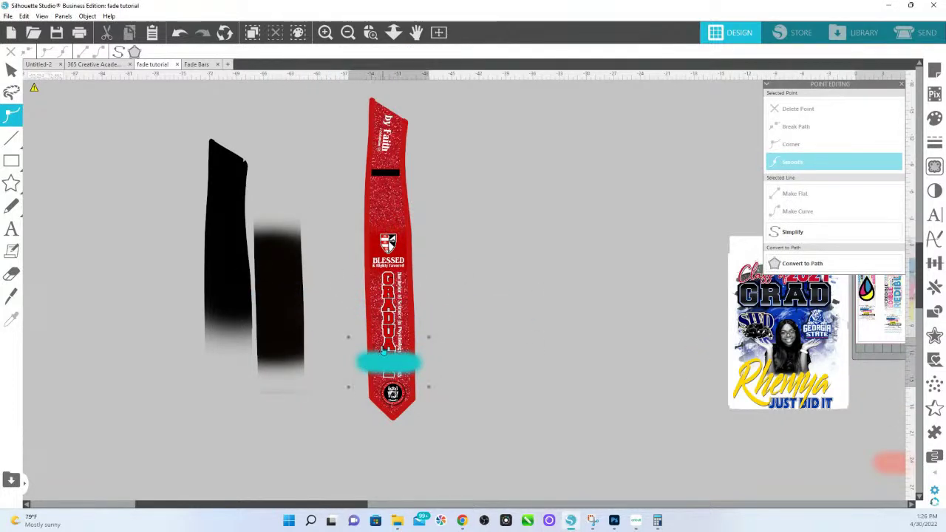
pyautogui.click(445, 364)
# - Fill the stole's red border shape with orange
pyautogui.click(412, 310)
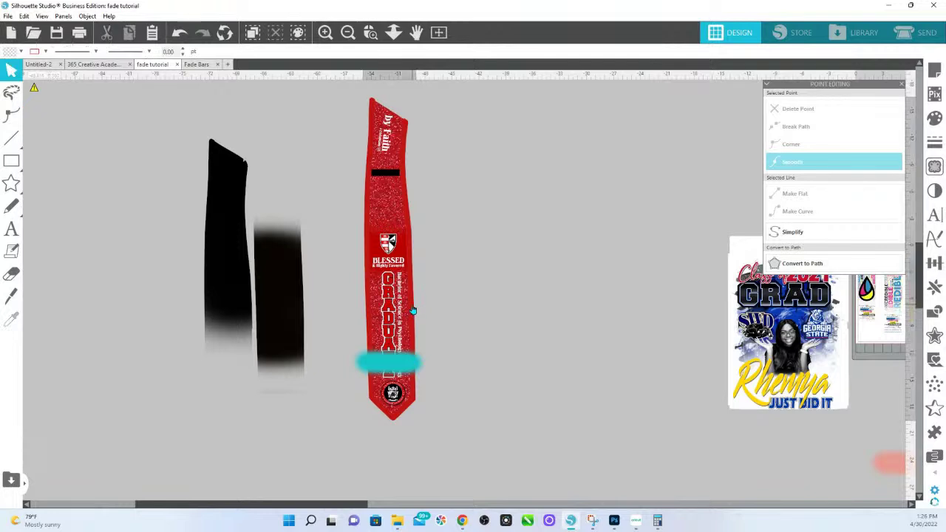
pyautogui.click(935, 119)
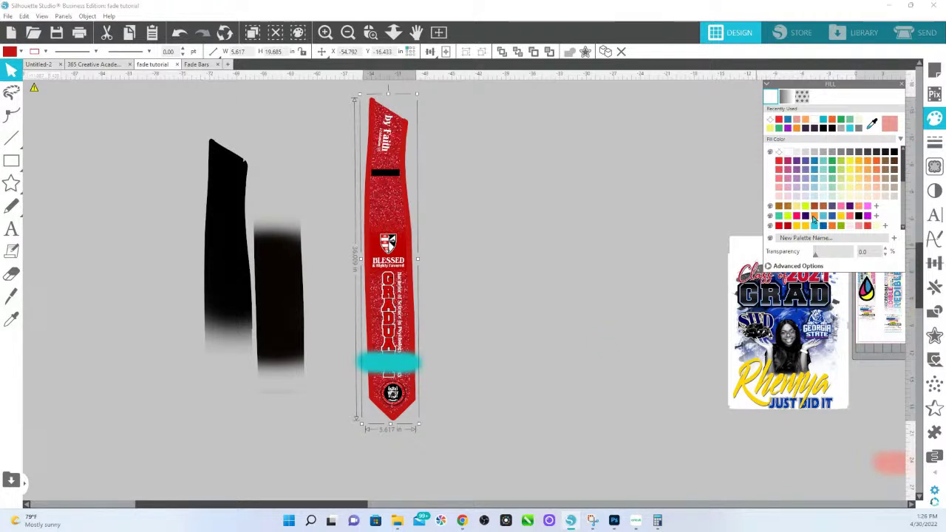
pyautogui.click(808, 218)
pyautogui.click(833, 226)
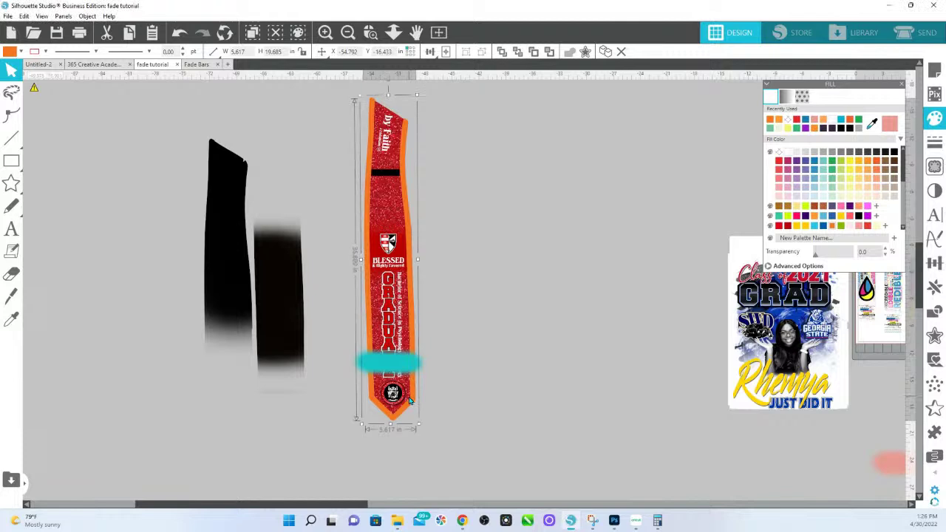
# - Colorize the stole's red glitter image with a hue of 6.0
pyautogui.click(935, 191)
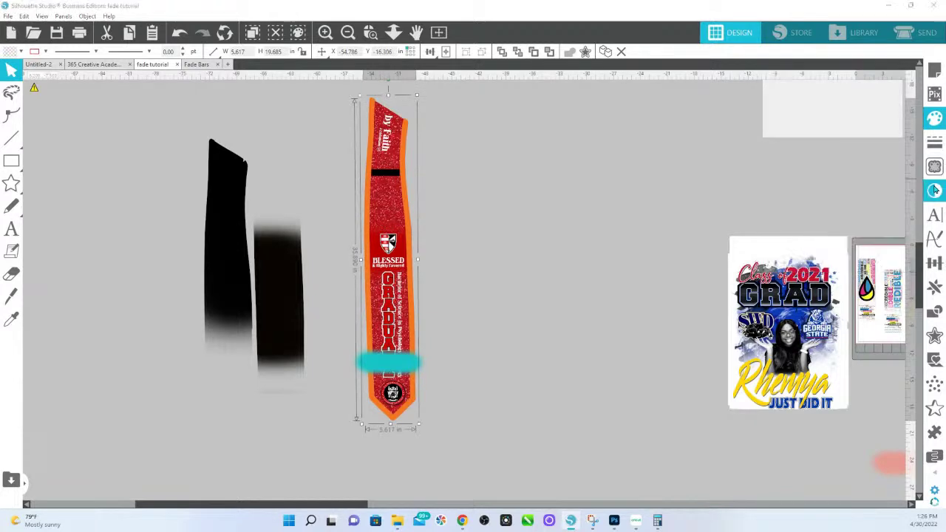
pyautogui.click(787, 99)
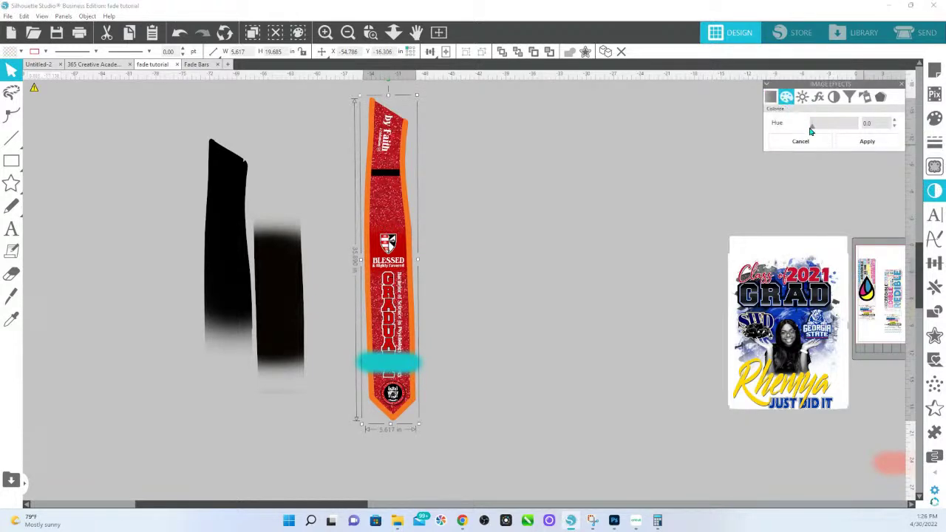
pyautogui.moveTo(814, 130)
pyautogui.mouseDown()
pyautogui.moveTo(823, 129)
pyautogui.moveTo(815, 129)
pyautogui.mouseUp()
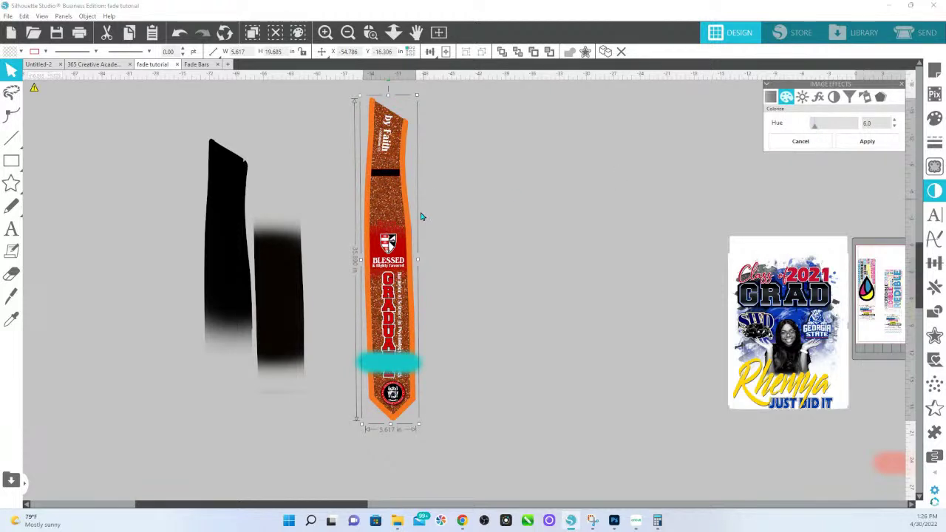
# - Fill the stole's border with a brown sampled from the glitter, resampling once for a lighter shade
pyautogui.click(412, 234)
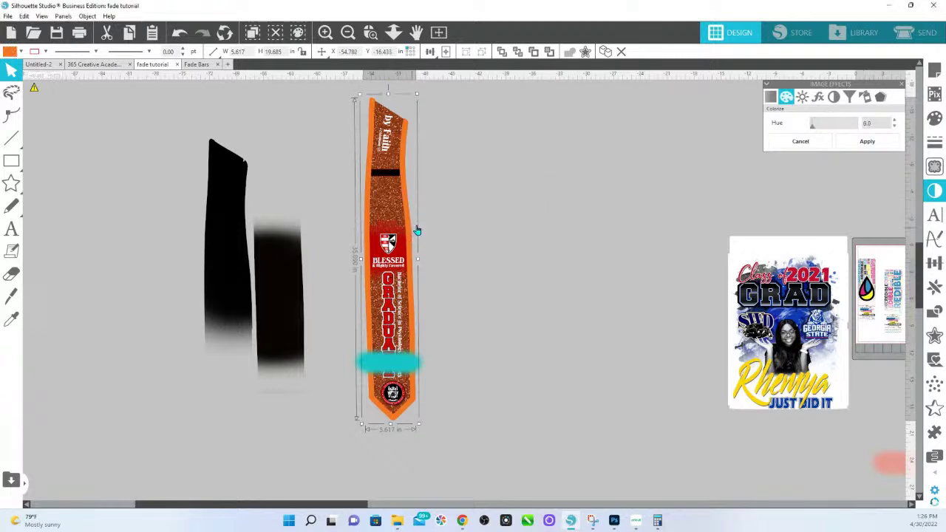
pyautogui.click(372, 33)
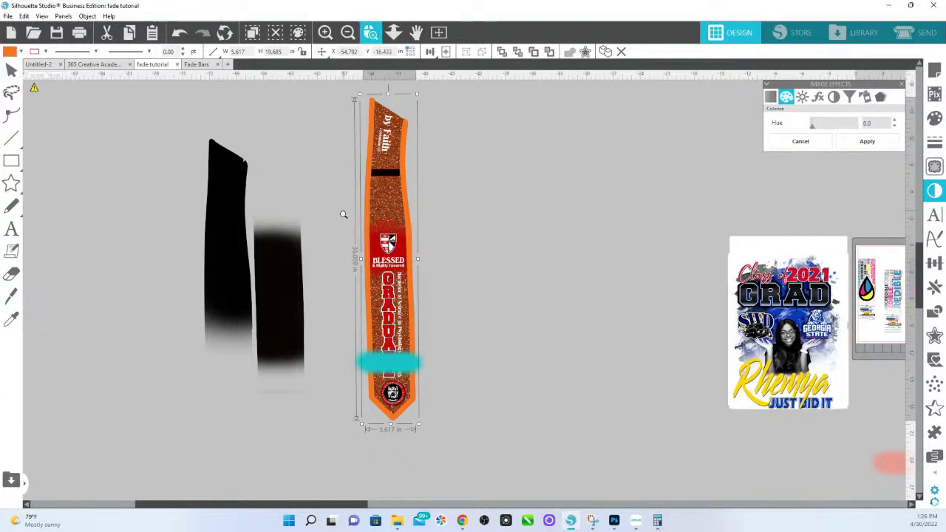
pyautogui.click(468, 249)
pyautogui.click(934, 118)
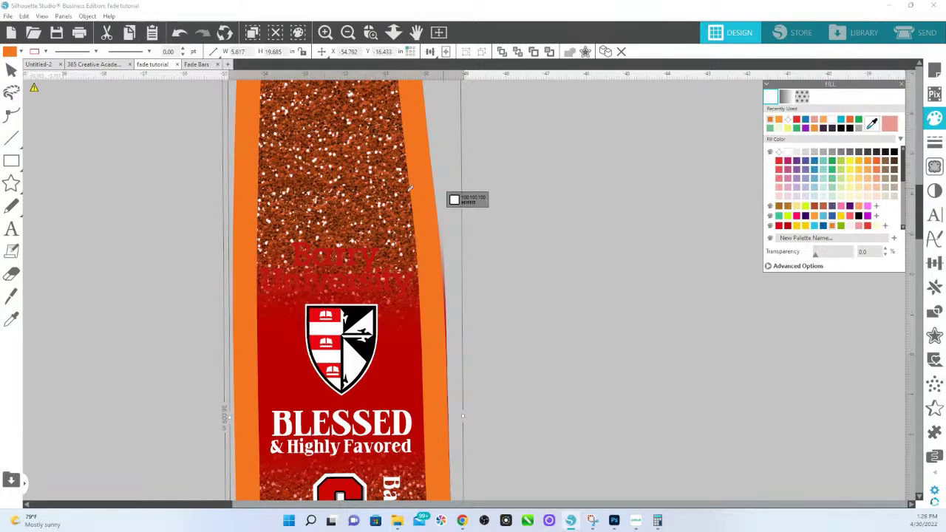
pyautogui.click(378, 179)
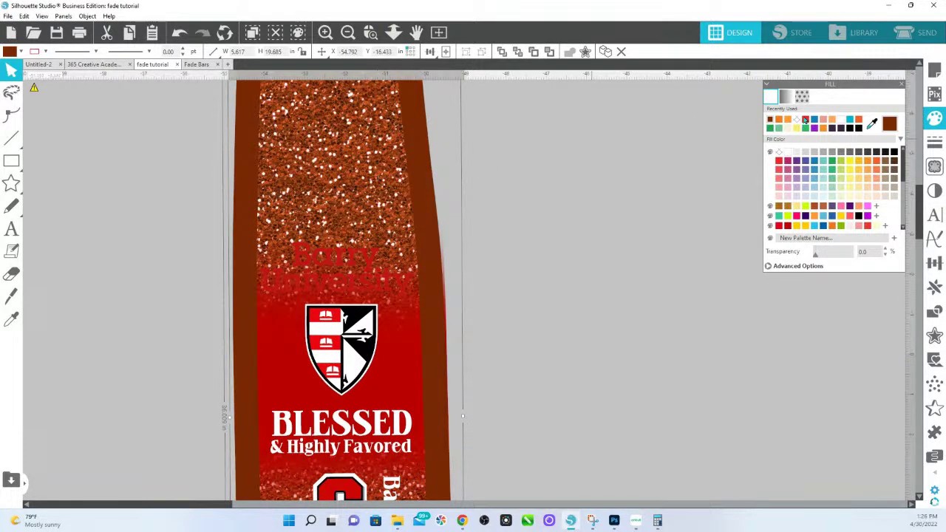
pyautogui.click(870, 123)
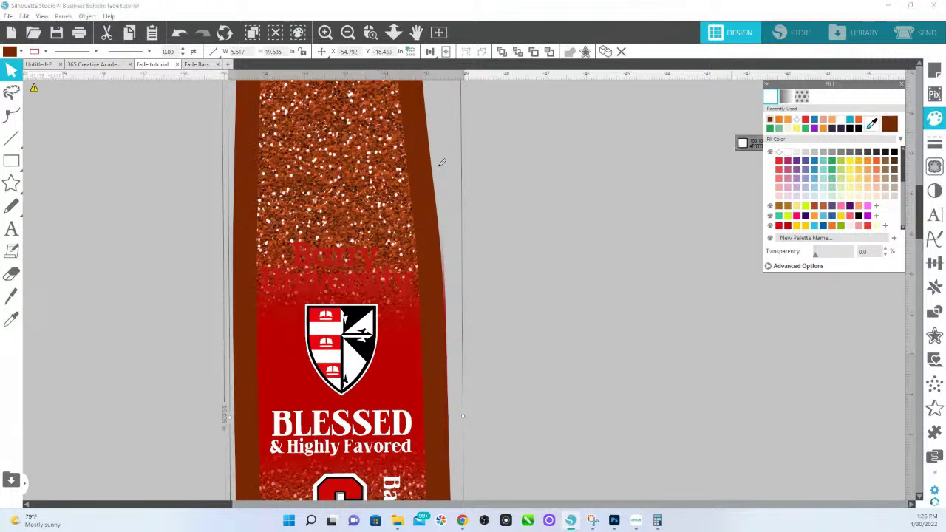
pyautogui.click(375, 175)
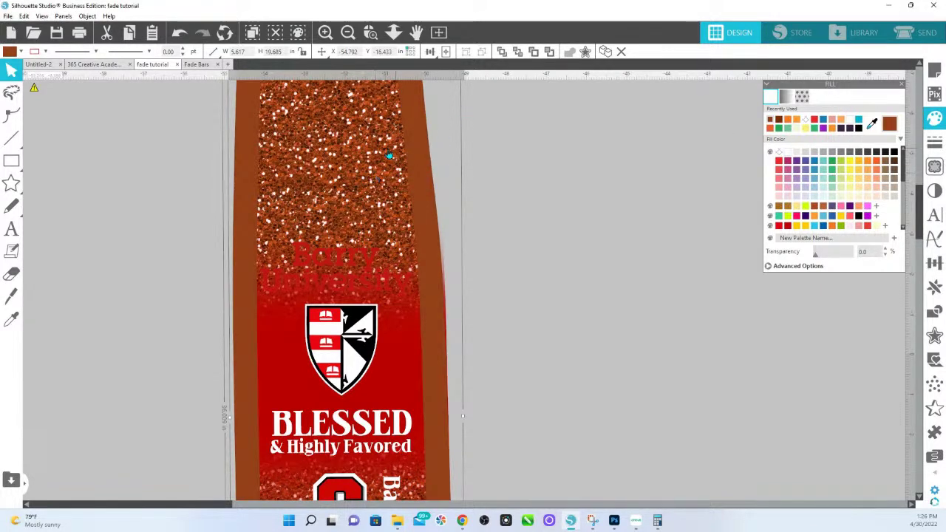
# - Colorize the stole's glitter image again with a hue of 5.0
pyautogui.click(382, 154)
pyautogui.click(386, 114)
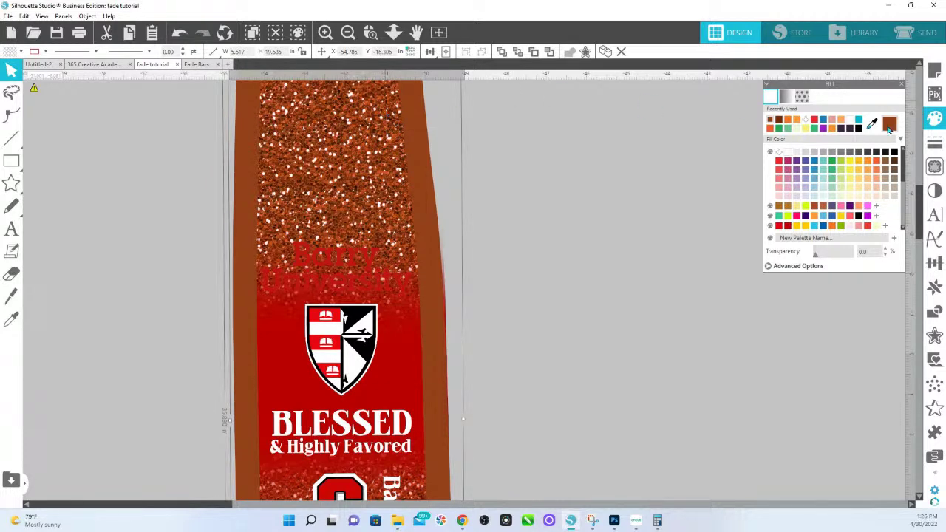
pyautogui.click(935, 190)
pyautogui.click(788, 101)
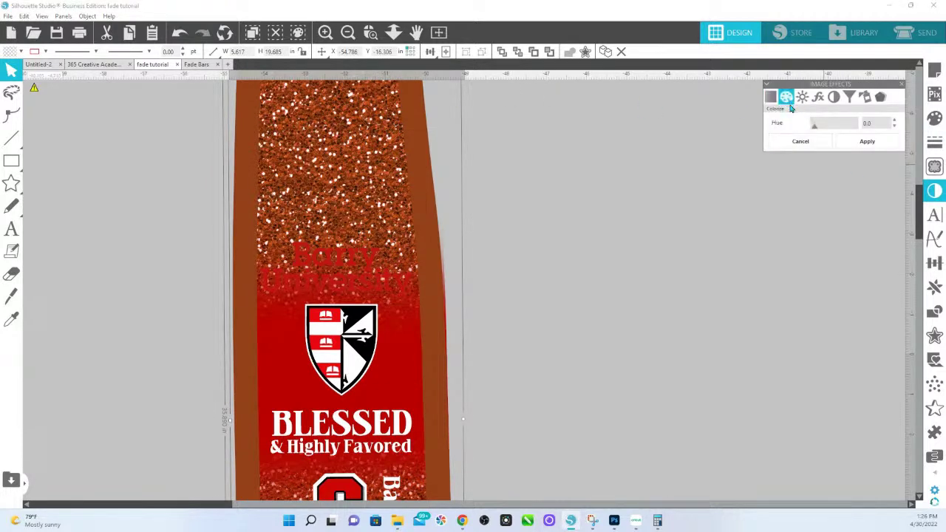
pyautogui.moveTo(817, 129); pyautogui.dragTo(816, 129)
pyautogui.moveTo(817, 129)
pyautogui.mouseDown()
pyautogui.moveTo(859, 127)
pyautogui.moveTo(817, 130)
pyautogui.mouseUp()
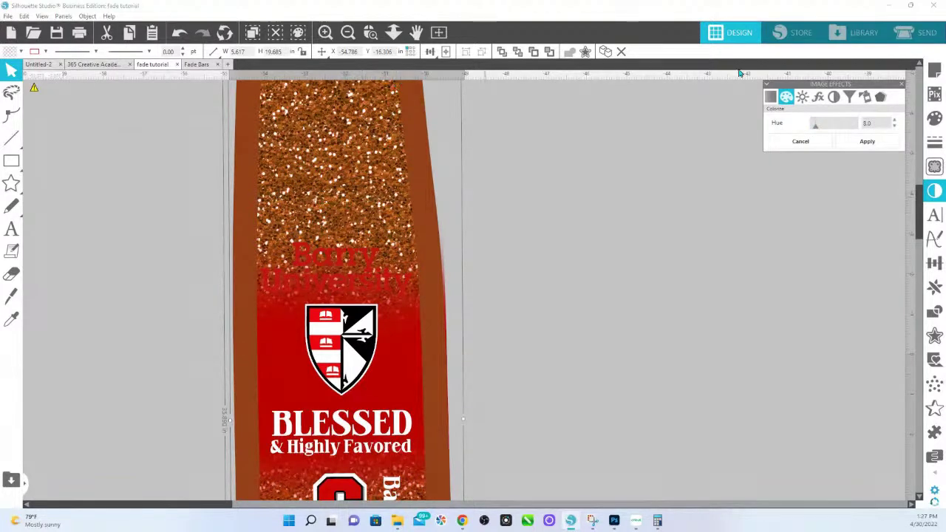
# - Sample a light orange from the glitter, undo its fill on the glitter image, and apply the color to the stole's border
pyautogui.click(933, 118)
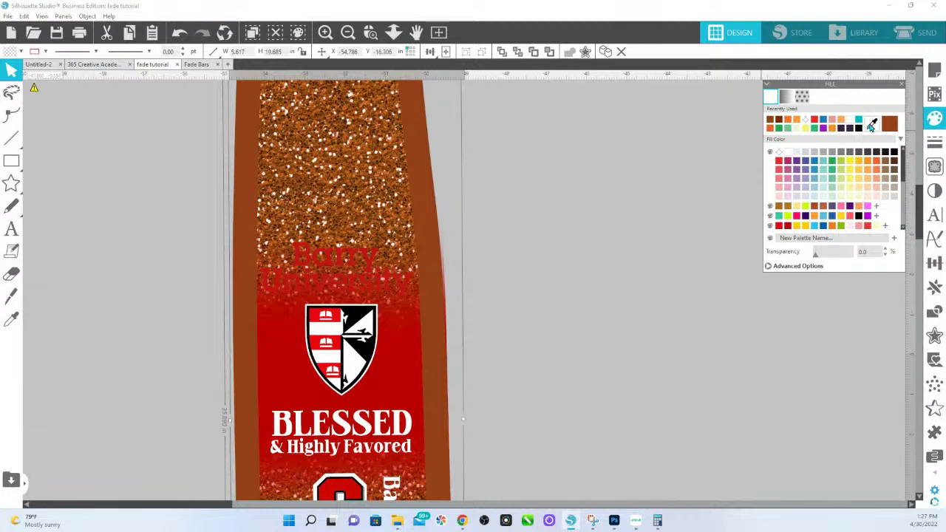
pyautogui.click(872, 126)
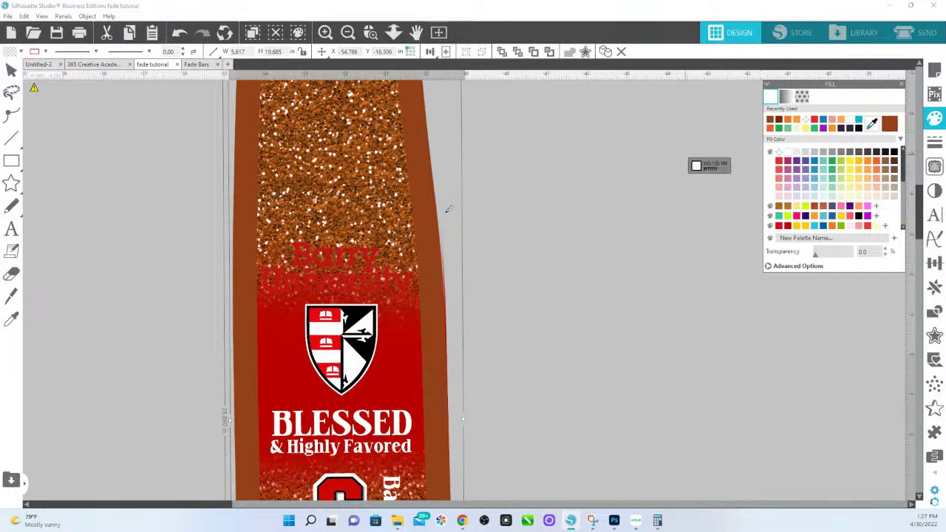
pyautogui.click(379, 176)
pyautogui.hotkey('ctrl', 'z')
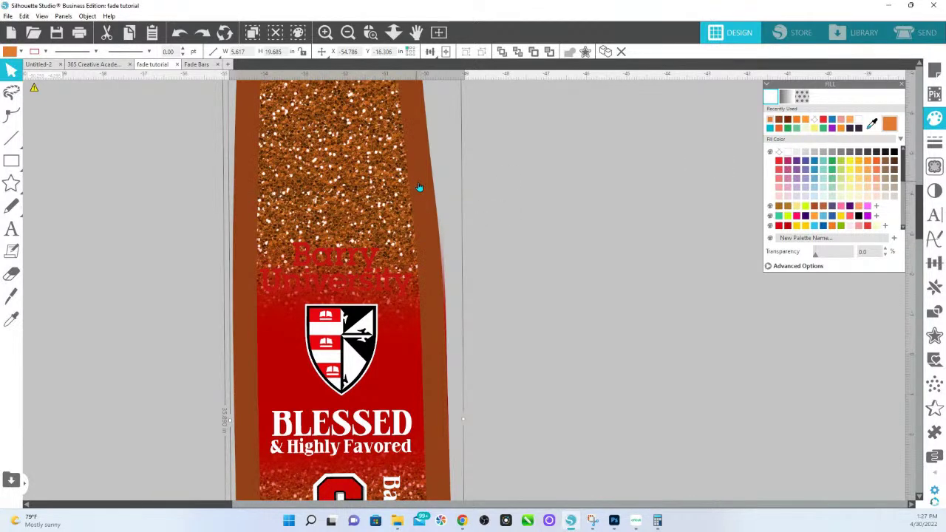
pyautogui.click(889, 128)
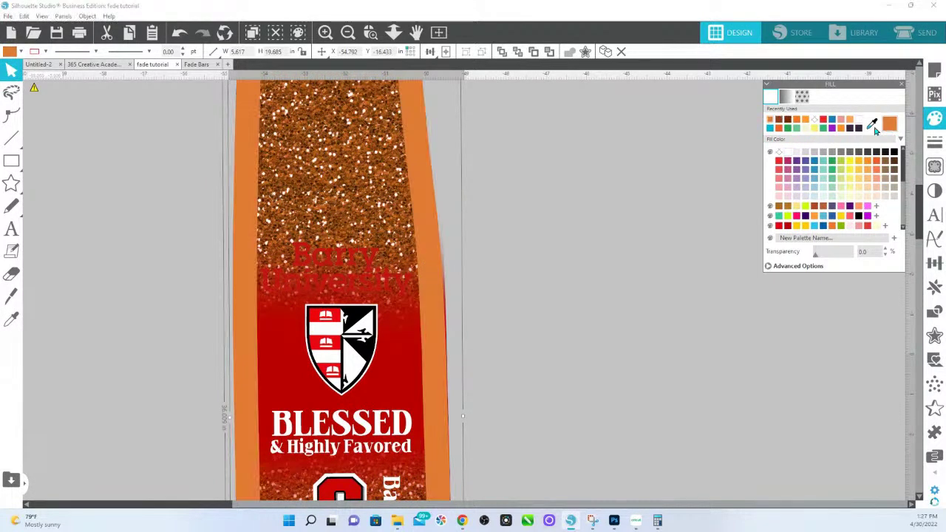
# - Stretch the teal fade bar to about 32.6 in tall and place it over the stole's lettering
pyautogui.click(393, 32)
pyautogui.moveTo(422, 163); pyautogui.dragTo(420, 150)
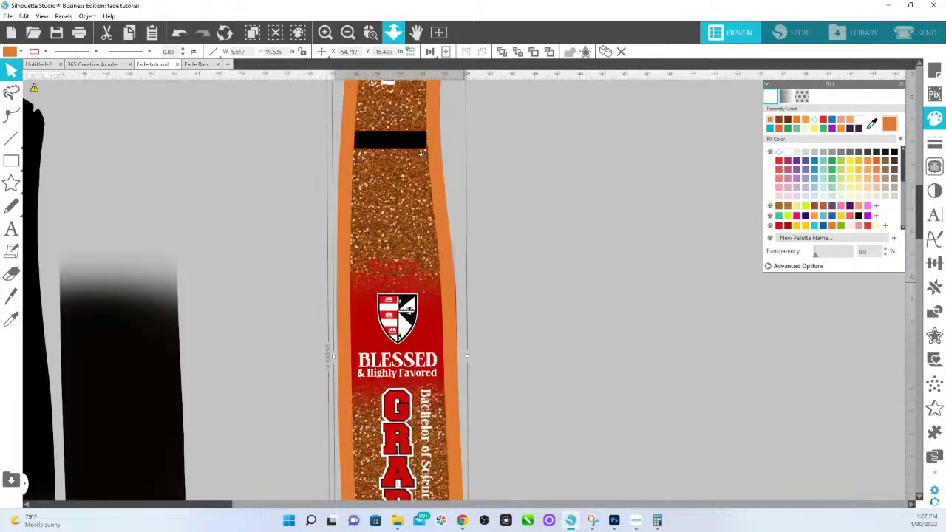
pyautogui.click(457, 390)
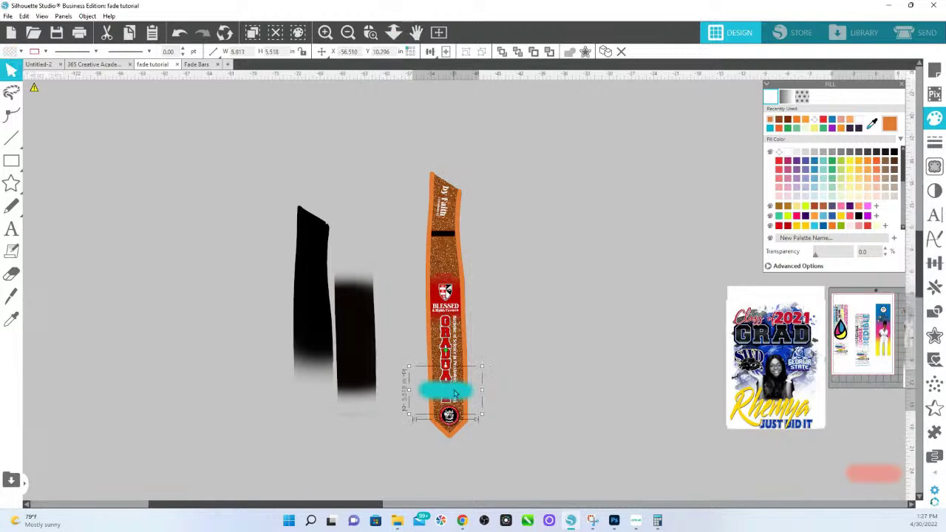
pyautogui.moveTo(445, 366); pyautogui.dragTo(445, 163)
pyautogui.moveTo(452, 313); pyautogui.dragTo(453, 353)
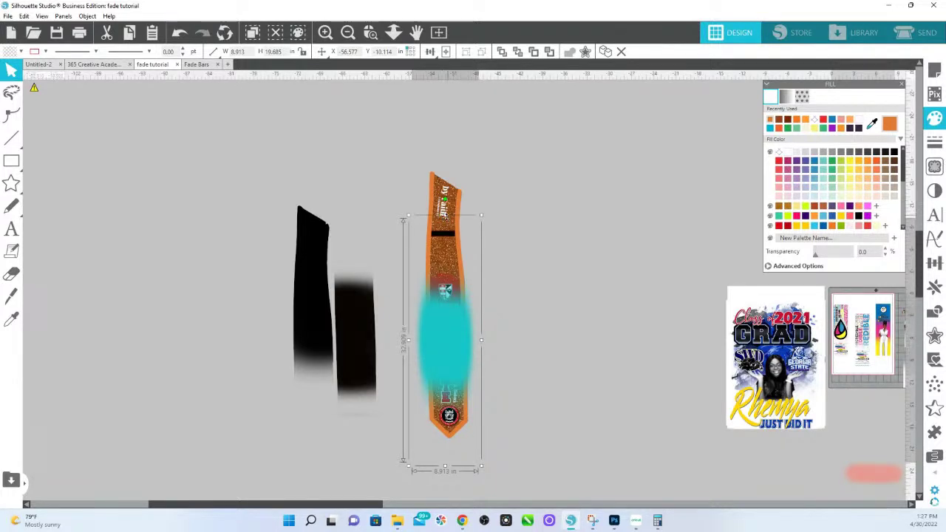
# - Stretch the teal fade to about 67.2 in tall and shift it down to cover the stole's upper end
pyautogui.moveTo(445, 216); pyautogui.dragTo(445, 1)
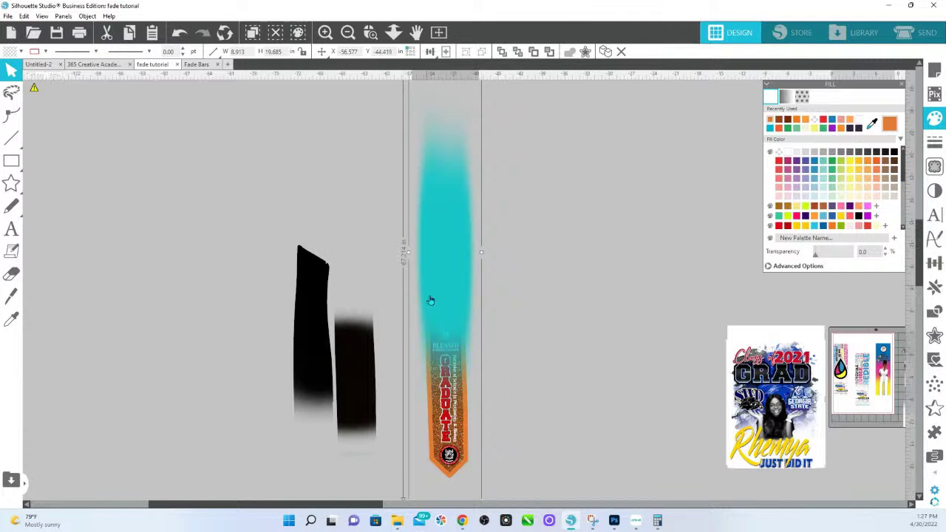
pyautogui.moveTo(451, 270); pyautogui.dragTo(453, 328)
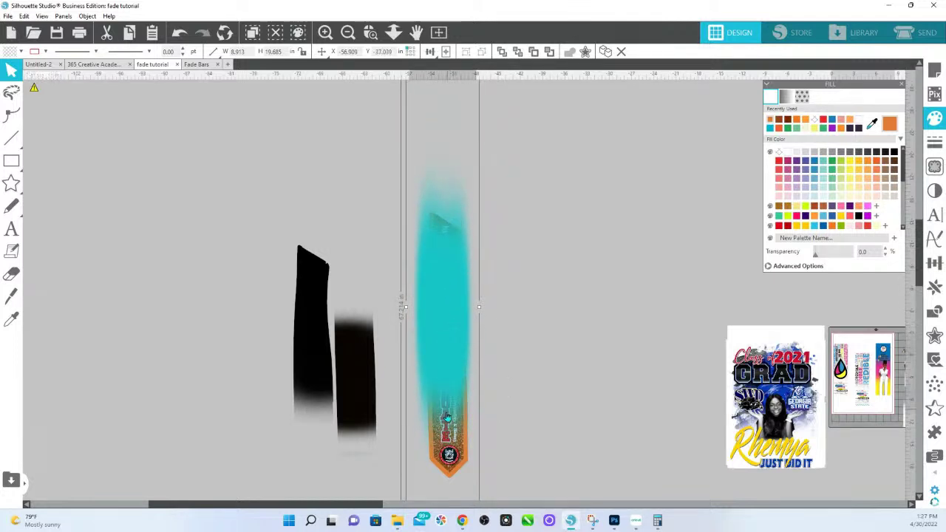
# - Shorten the teal fade to about 31.2 in tall and move it up over the middle of the stole's lettering
pyautogui.scroll(3, 491, 131)
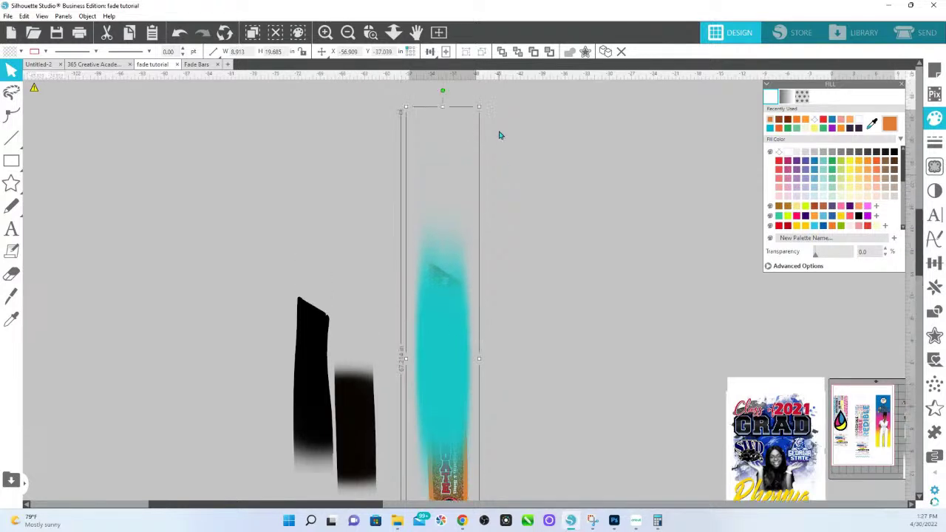
pyautogui.moveTo(444, 122); pyautogui.dragTo(439, 358)
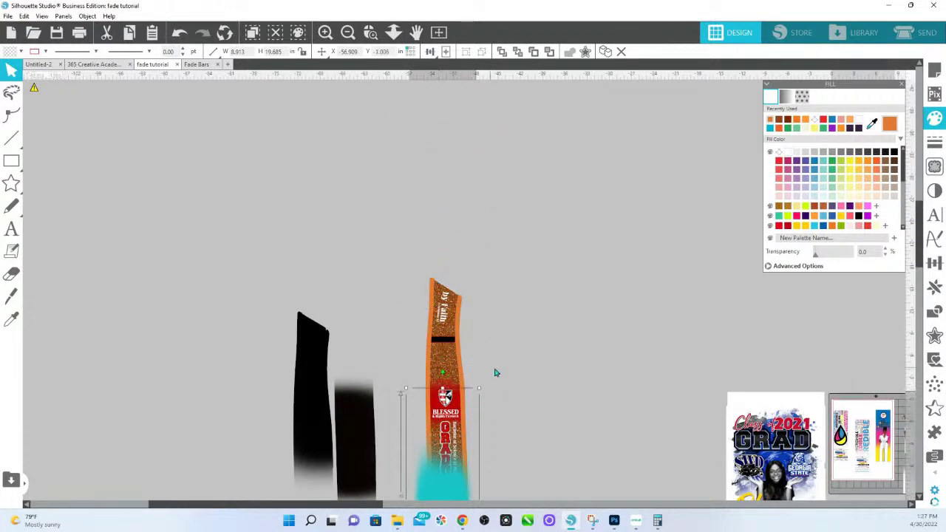
pyautogui.scroll(-4, 476, 410)
pyautogui.moveTo(449, 416); pyautogui.dragTo(447, 373)
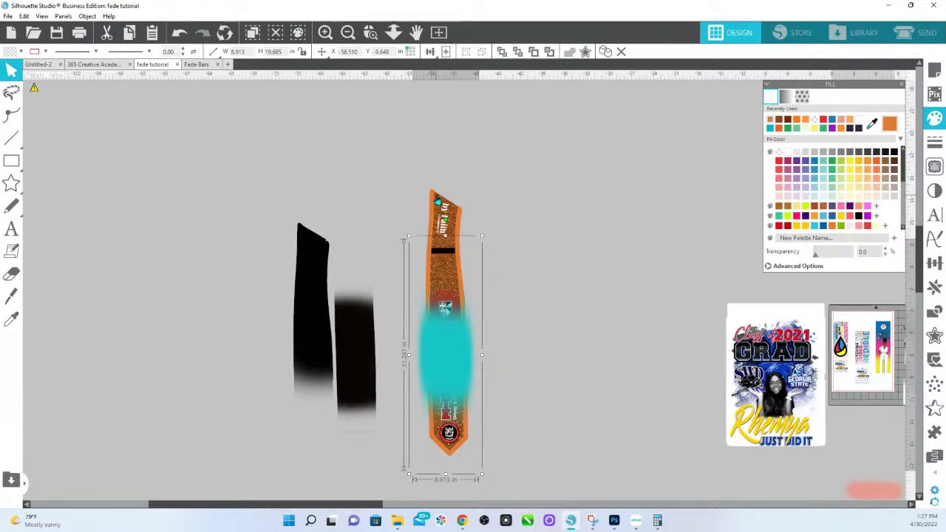
# - Paste a copy of the glitter stole shape in front with a transparent fill, and crop the teal fade to it
pyautogui.click(438, 199)
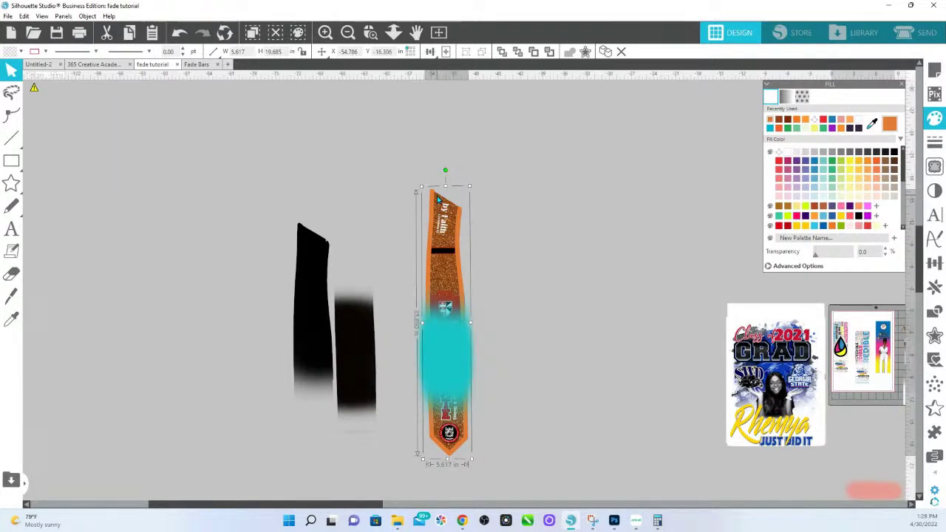
pyautogui.hotkey('ctrl', 'f')
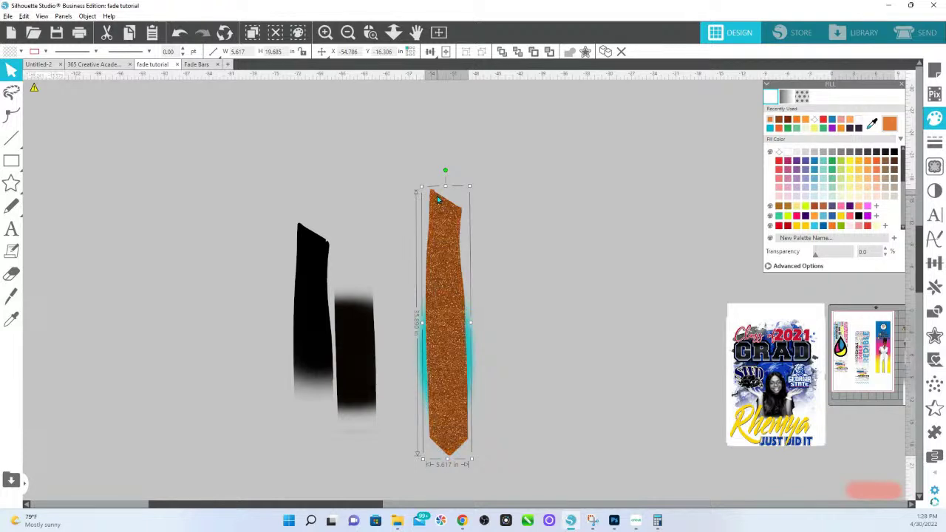
pyautogui.click(779, 153)
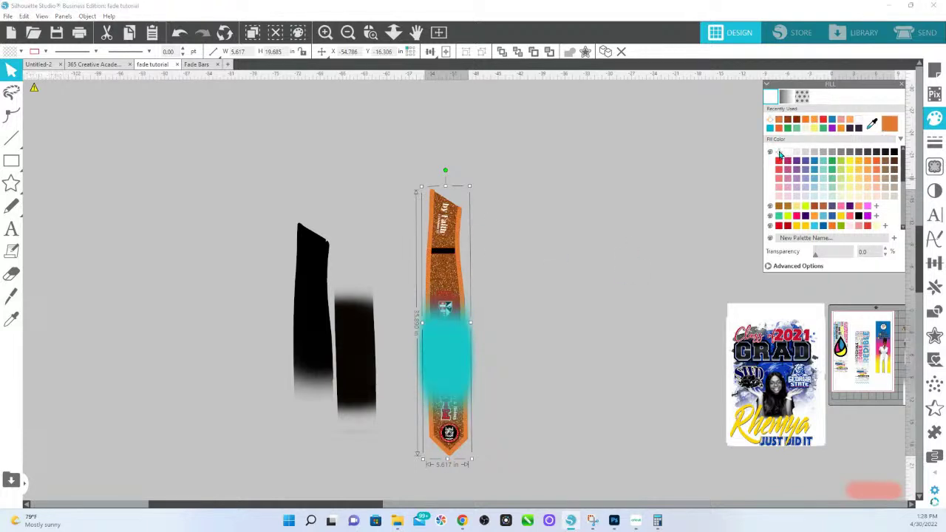
pyautogui.click(447, 385)
pyautogui.click(448, 358)
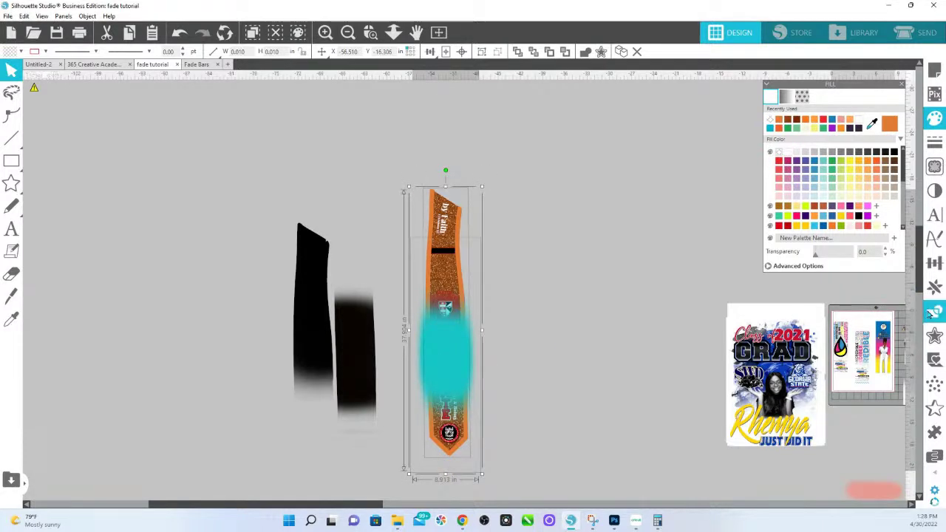
pyautogui.click(856, 144)
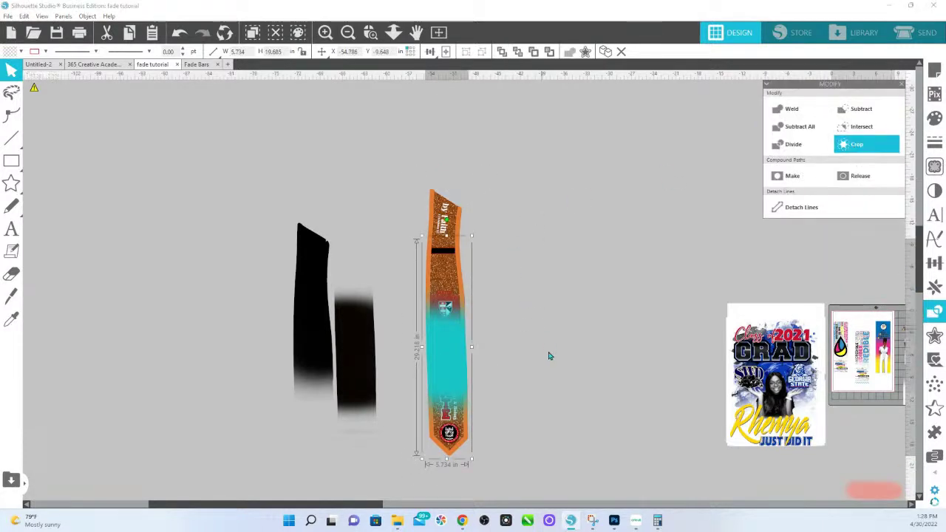
# - Place a copy of the cropped teal fade over the stole's upper part, enlarging it to about 9 in wide and 74.2 in tall
pyautogui.click(615, 365)
pyautogui.click(449, 361)
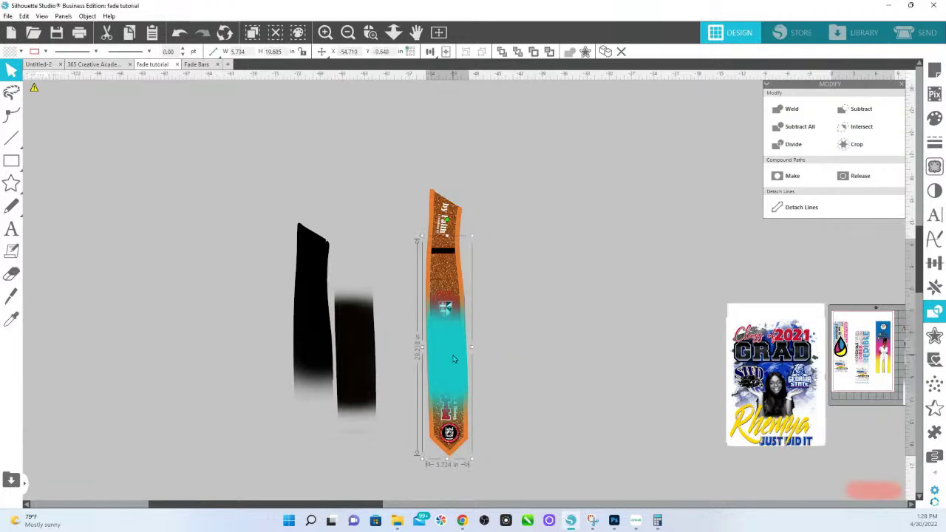
pyautogui.moveTo(457, 355); pyautogui.dragTo(455, 290)
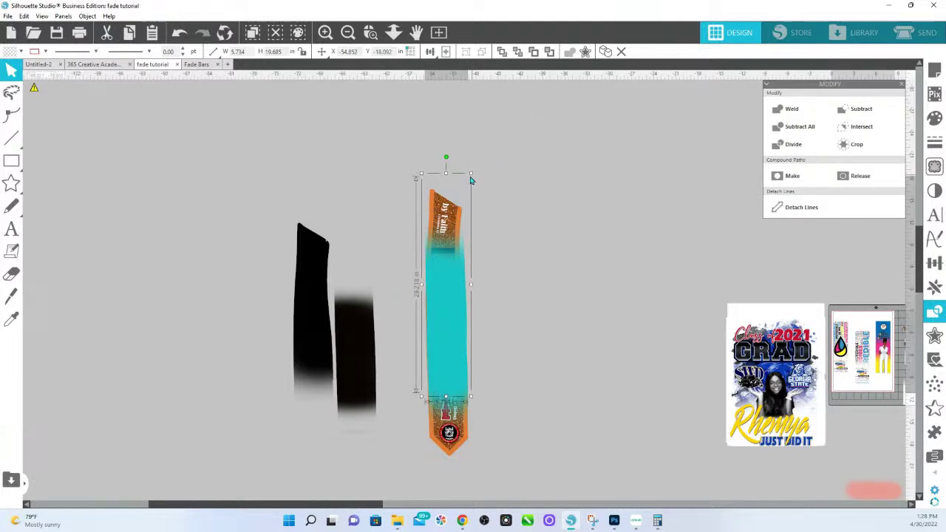
pyautogui.moveTo(471, 173); pyautogui.dragTo(587, 74)
pyautogui.moveTo(465, 223); pyautogui.dragTo(450, 256)
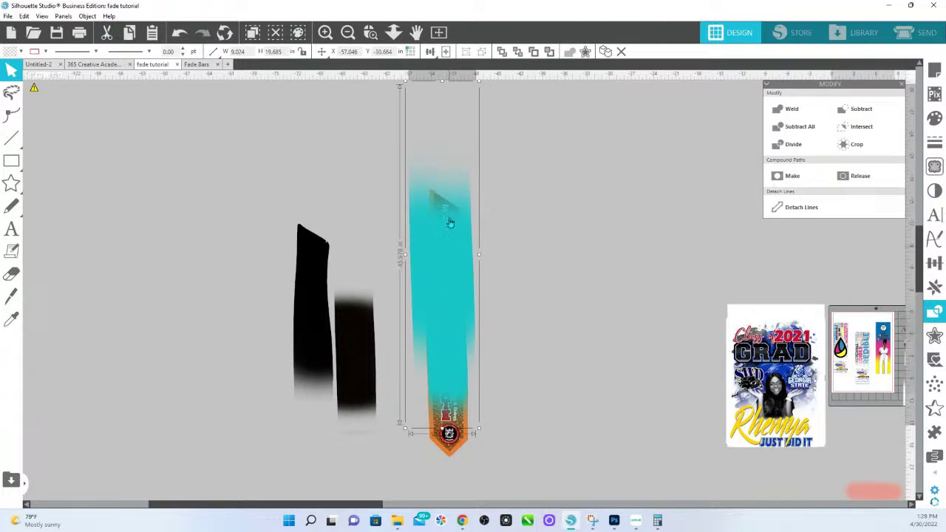
pyautogui.scroll(1, 451, 141)
pyautogui.moveTo(442, 127); pyautogui.dragTo(438, 6)
pyautogui.moveTo(450, 260); pyautogui.dragTo(448, 280)
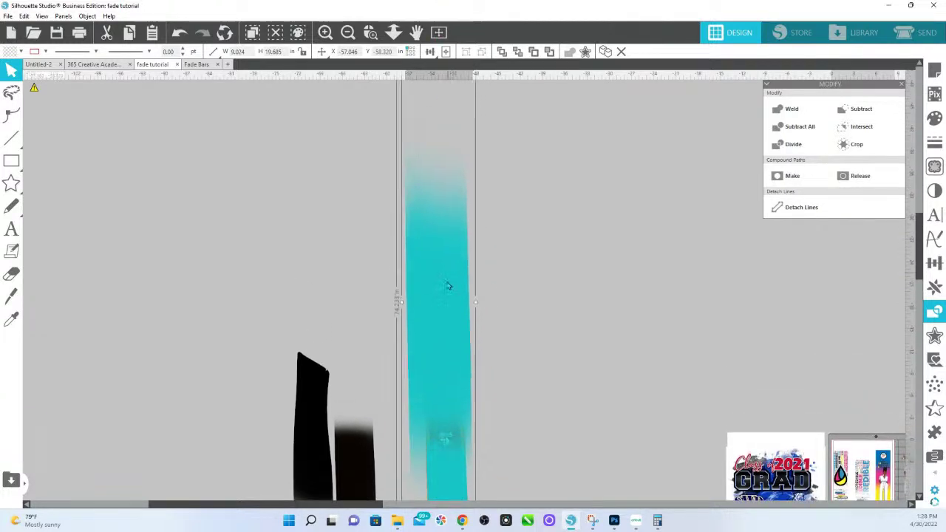
# - Paste the stole outline in front and crop the enlarged teal fade to its shape
pyautogui.scroll(-2, 449, 332)
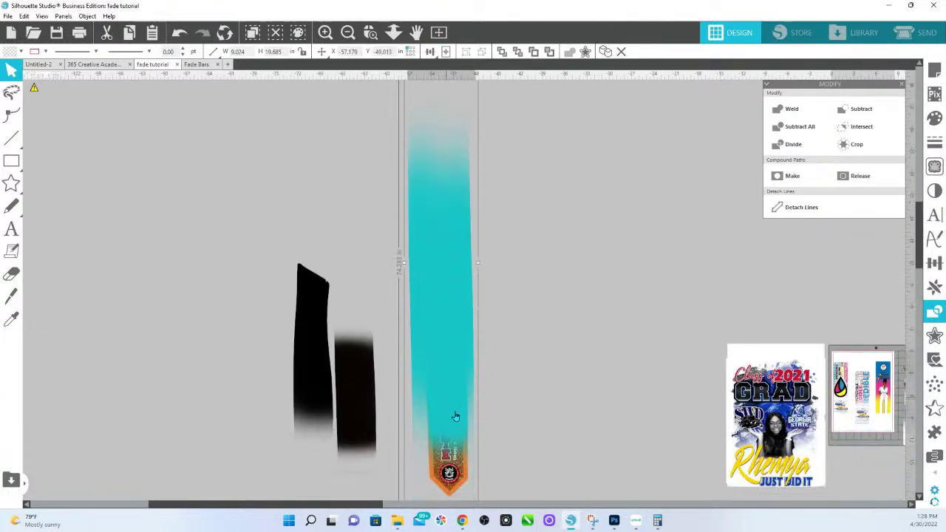
pyautogui.scroll(-1, 448, 404)
pyautogui.rightClick(540, 335)
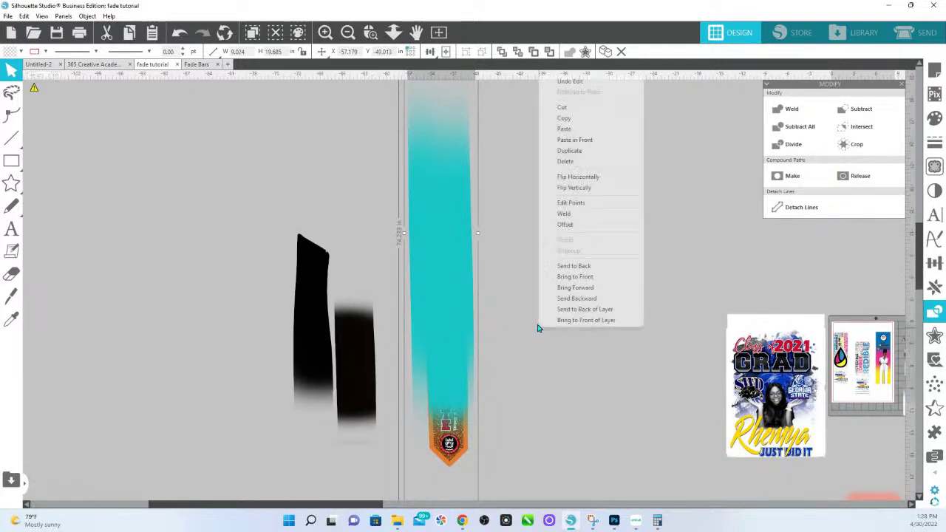
pyautogui.click(573, 139)
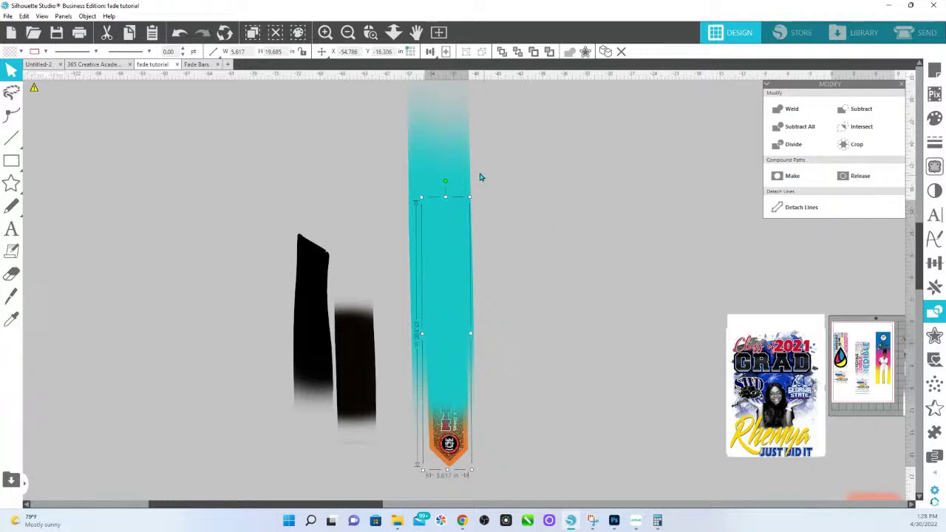
pyautogui.keyDown('shift'); pyautogui.click(454, 155); pyautogui.keyUp('shift')
pyautogui.click(867, 151)
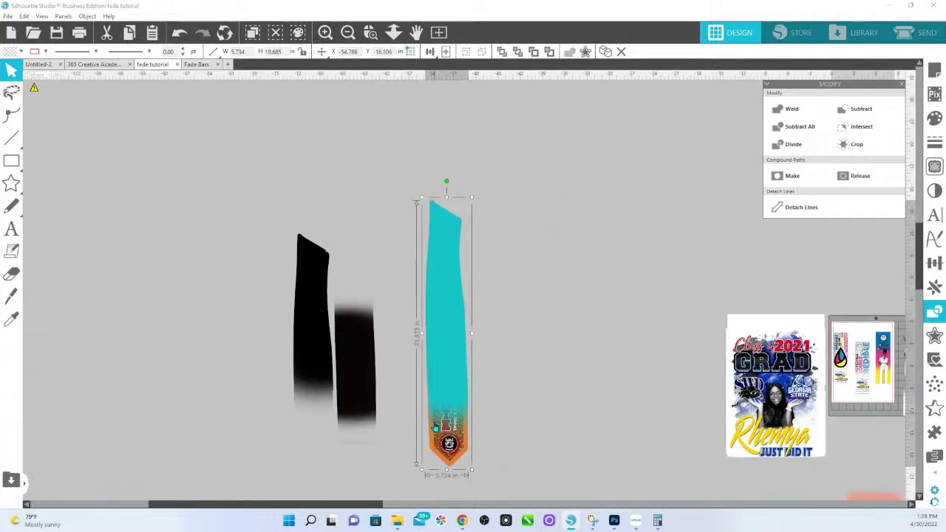
# - Group the two cropped teal fades and send the group to the back of the stole design
pyautogui.rightClick(436, 238)
pyautogui.click(492, 426)
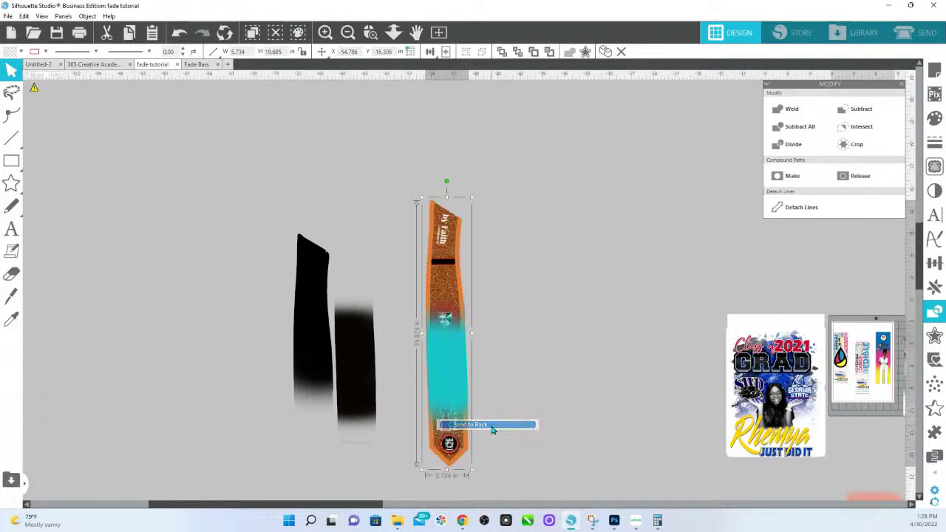
pyautogui.click(445, 369)
pyautogui.rightClick(445, 368)
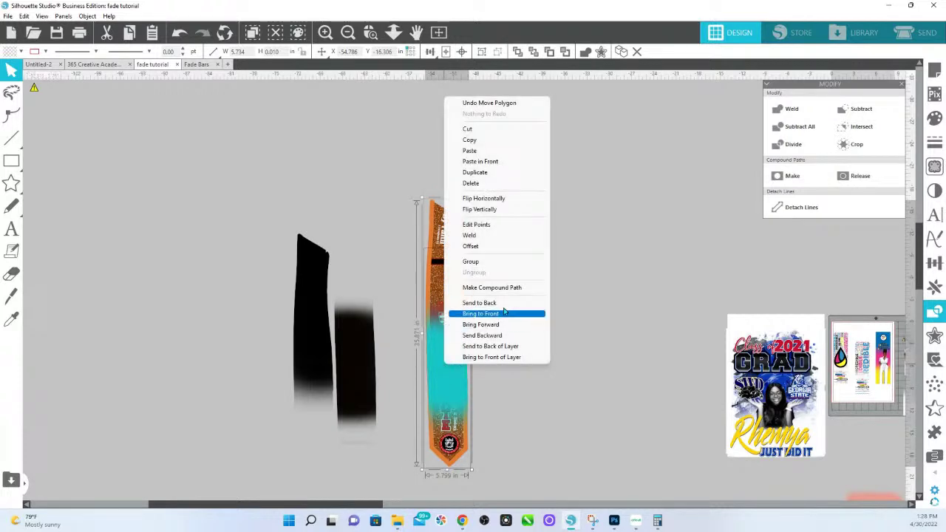
pyautogui.click(489, 262)
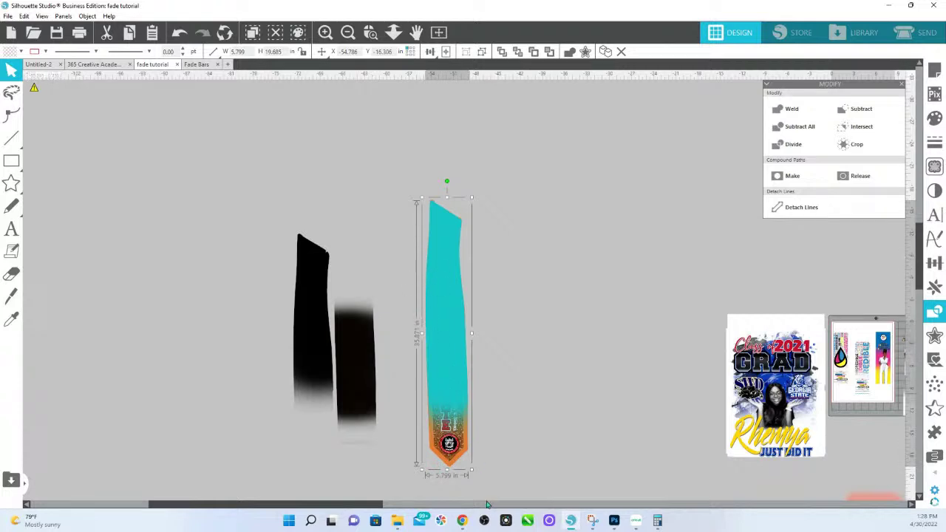
pyautogui.rightClick(439, 337)
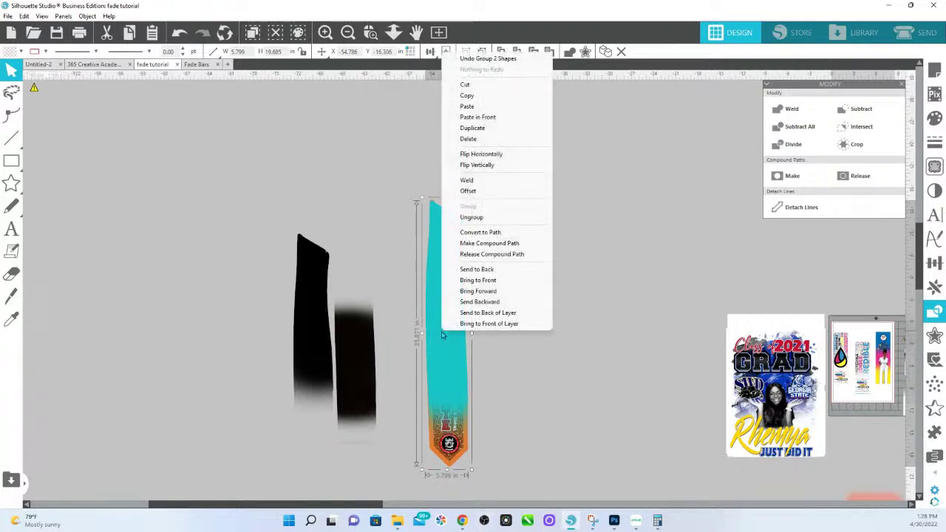
pyautogui.click(486, 271)
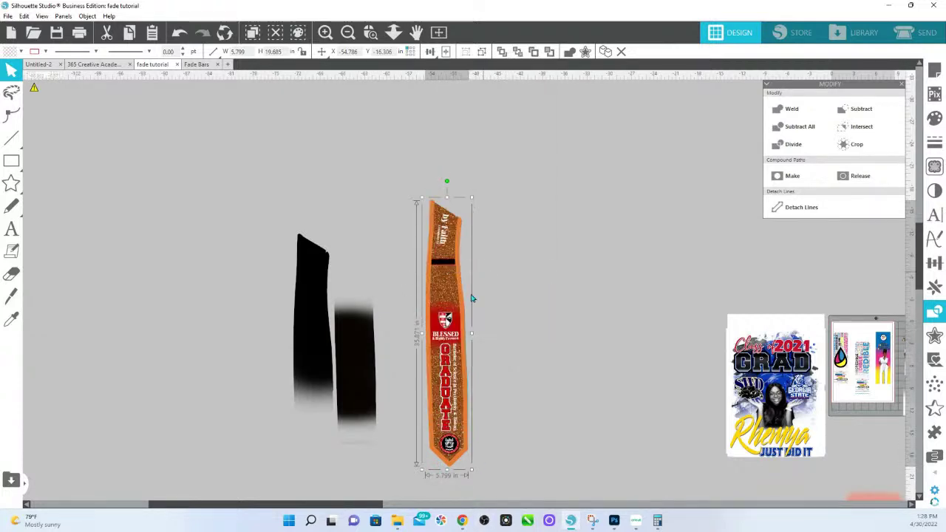
# - Send the glitter stole background behind the grouped teal fades
pyautogui.click(451, 464)
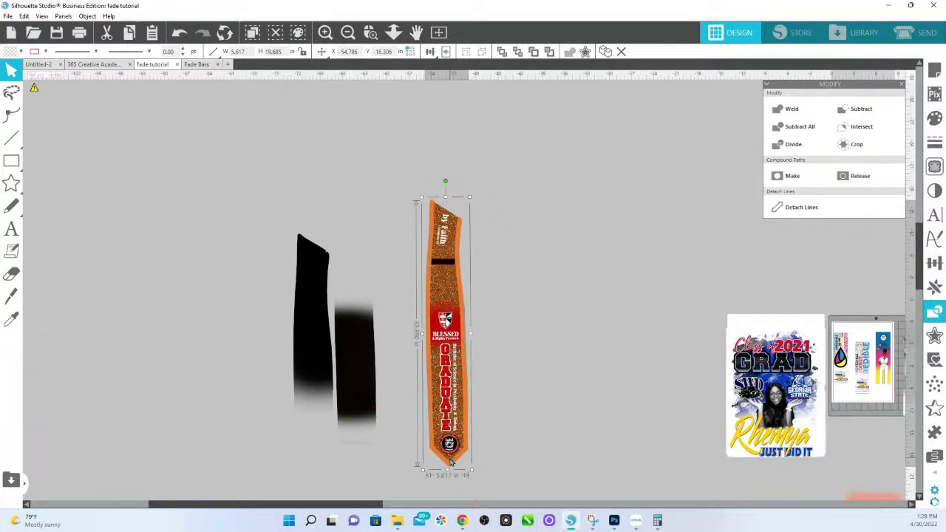
pyautogui.rightClick(451, 463)
pyautogui.click(510, 402)
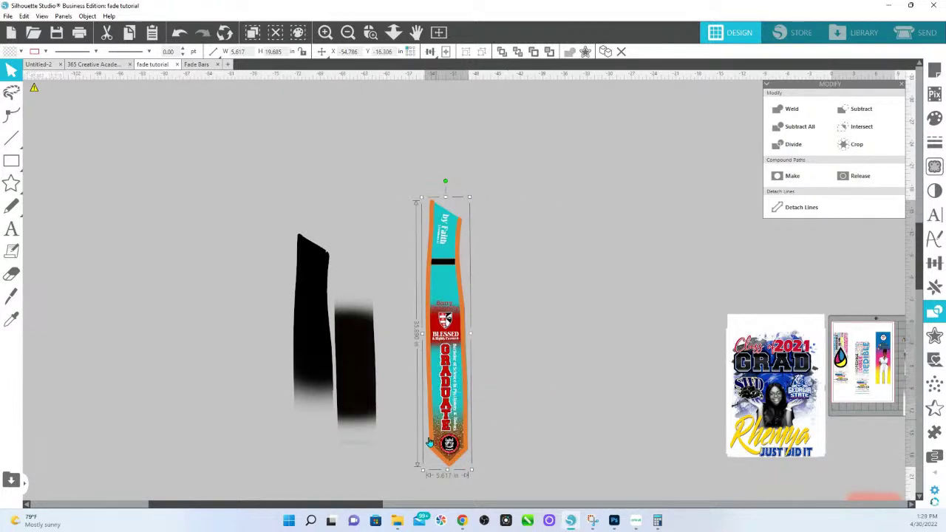
# - Move the red fade and the black bar off the stole onto the empty area beside it
pyautogui.click(458, 330)
pyautogui.moveTo(458, 331); pyautogui.dragTo(693, 311)
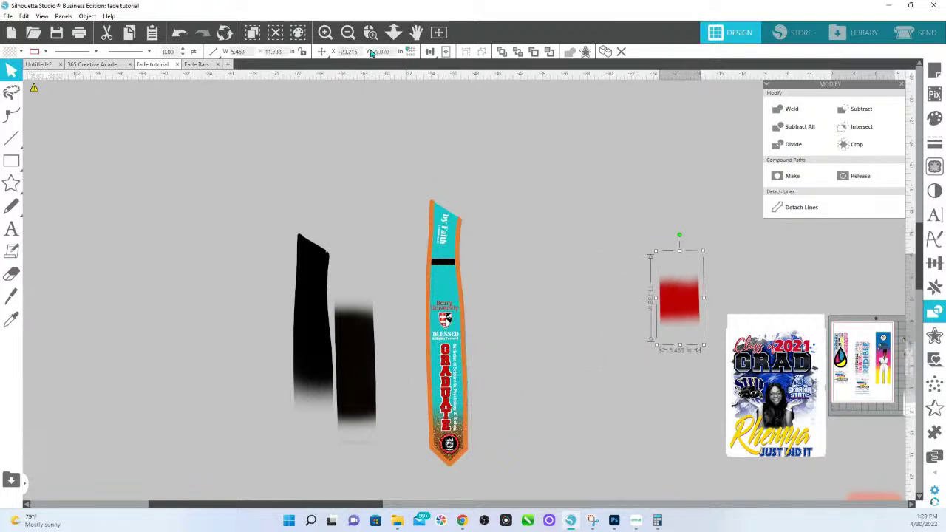
pyautogui.click(370, 42)
pyautogui.moveTo(407, 198); pyautogui.dragTo(528, 433)
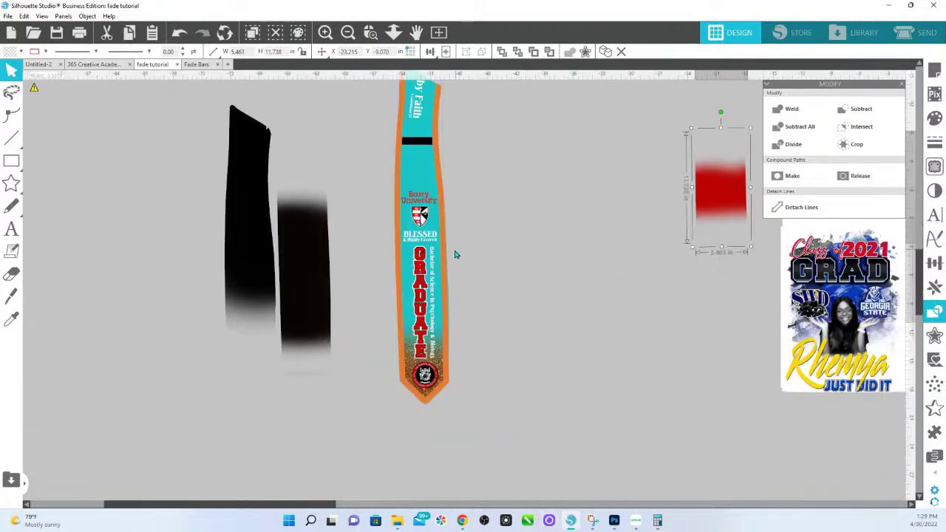
pyautogui.moveTo(414, 175); pyautogui.dragTo(599, 192)
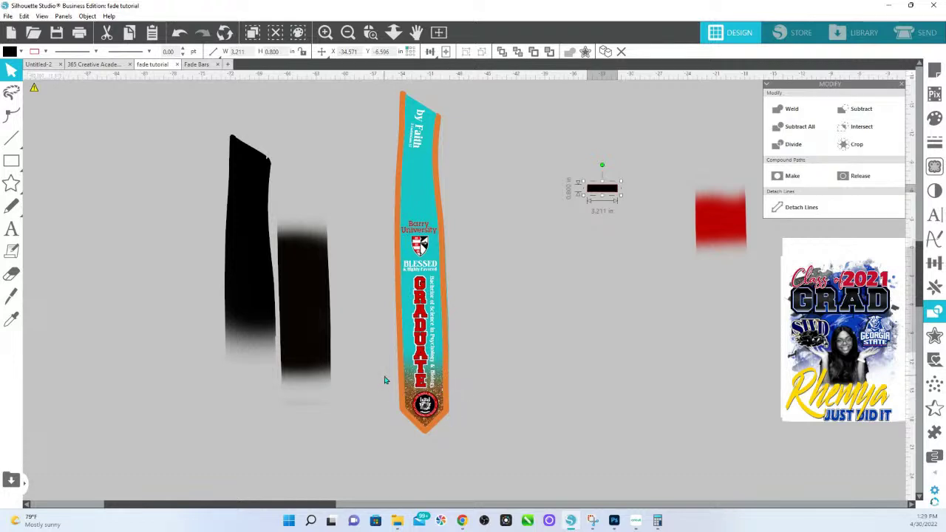
# - Fill the stole's orange border with the red sampled from the GRADUATE lettering
pyautogui.click(442, 420)
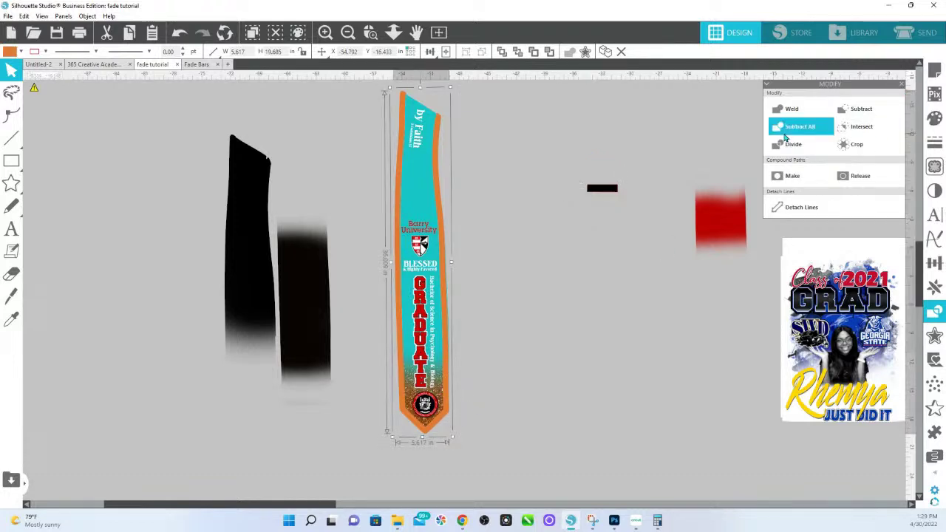
pyautogui.click(935, 118)
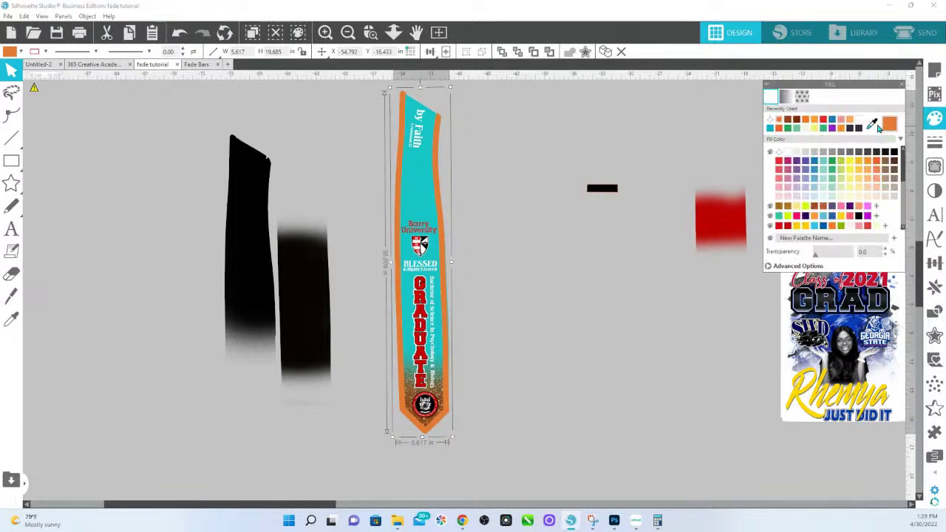
pyautogui.click(872, 126)
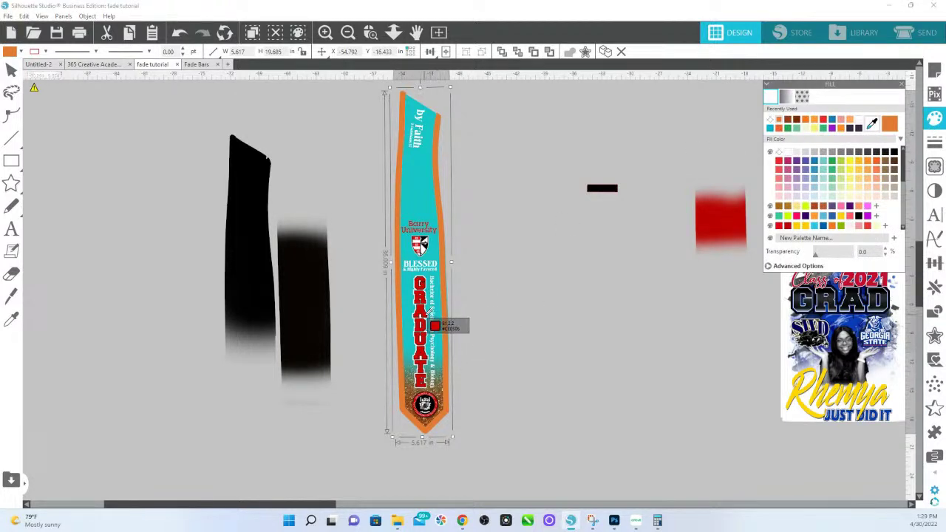
pyautogui.click(423, 324)
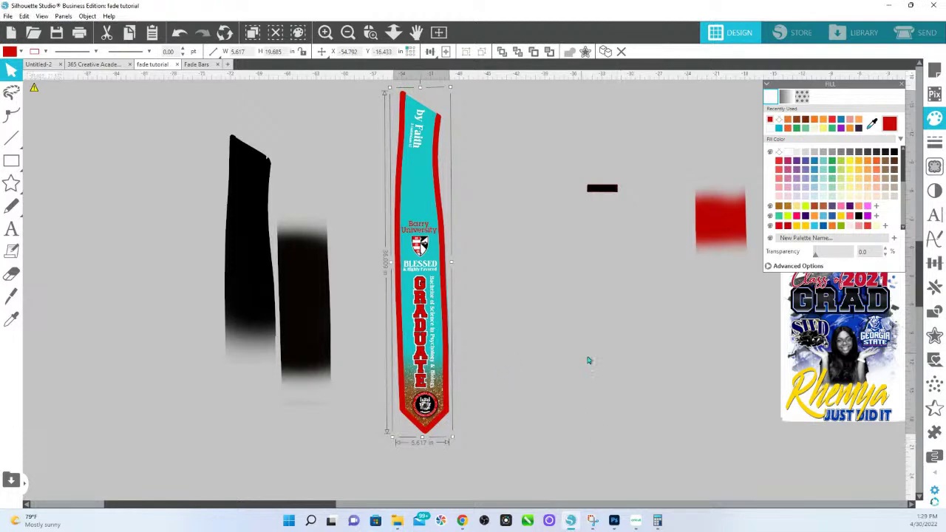
# - Pull the white fade off the bottom of the Class of 2021 GRAD design and place it just beside the artwork
pyautogui.click(375, 34)
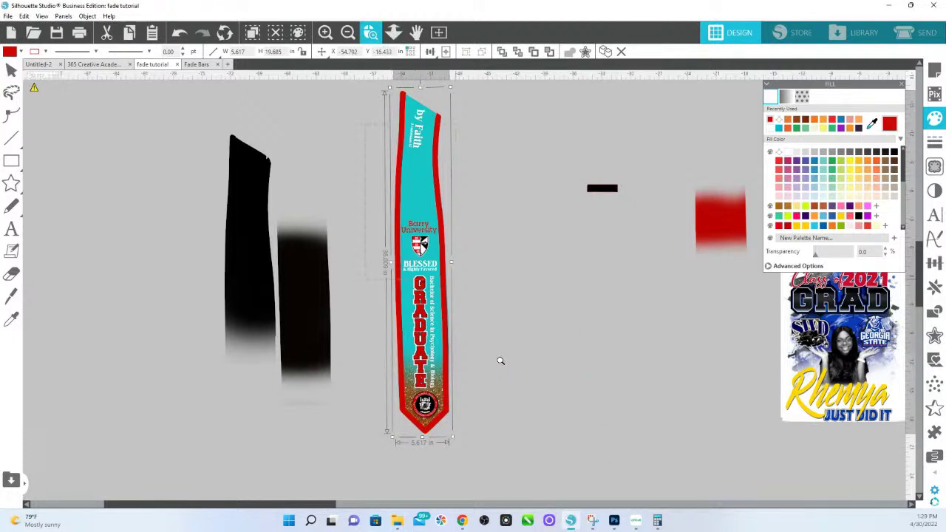
pyautogui.click(500, 361)
pyautogui.scroll(1, 515, 413)
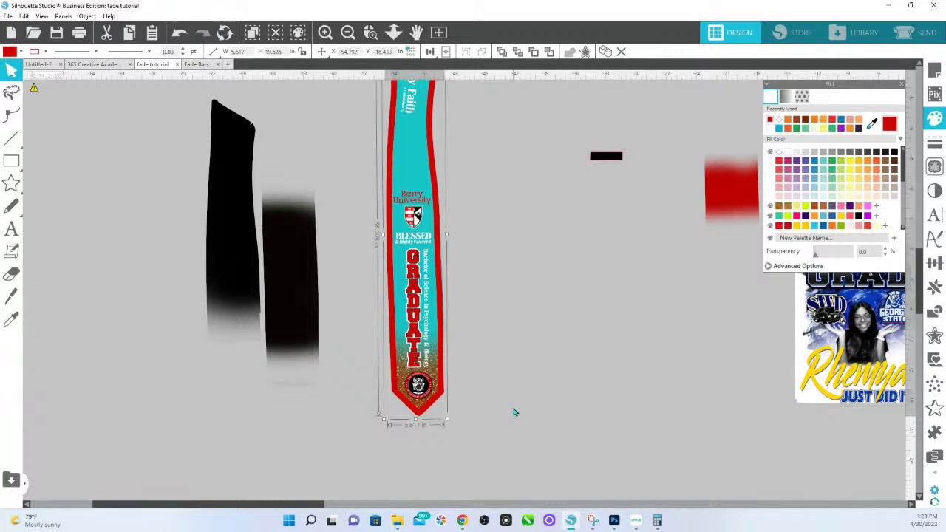
pyautogui.moveTo(703, 435); pyautogui.dragTo(385, 488)
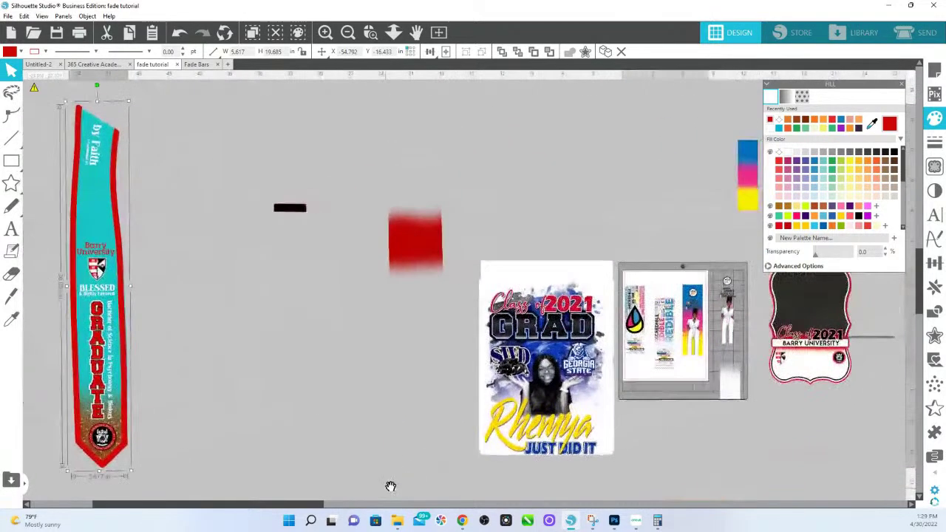
pyautogui.moveTo(605, 446); pyautogui.dragTo(346, 494)
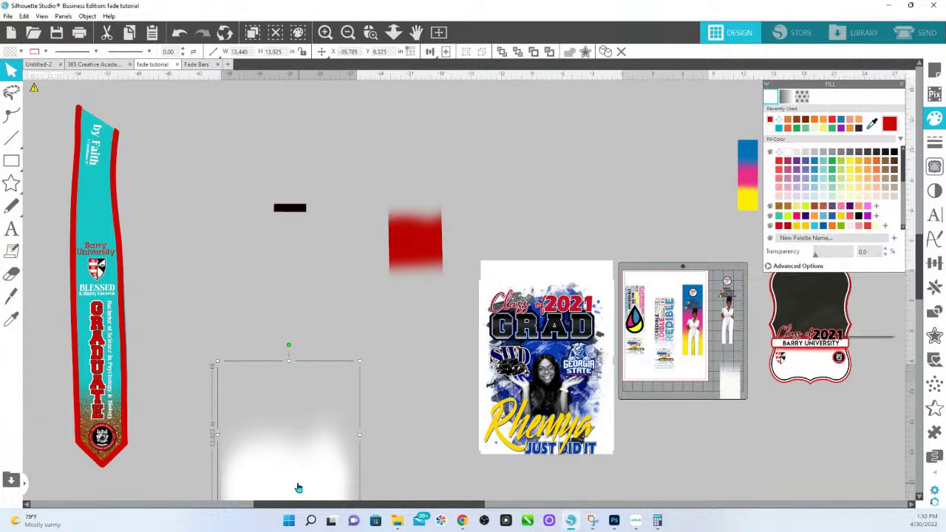
pyautogui.moveTo(288, 483); pyautogui.dragTo(425, 456)
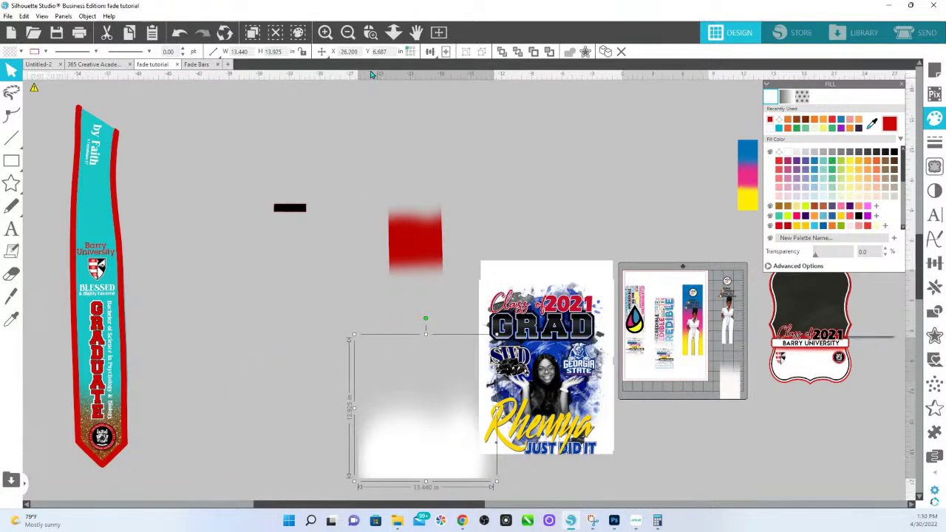
# - Adjust the white fade image to brightness 100, contrast 100 and saturation -100, and apply the effects
pyautogui.click(370, 32)
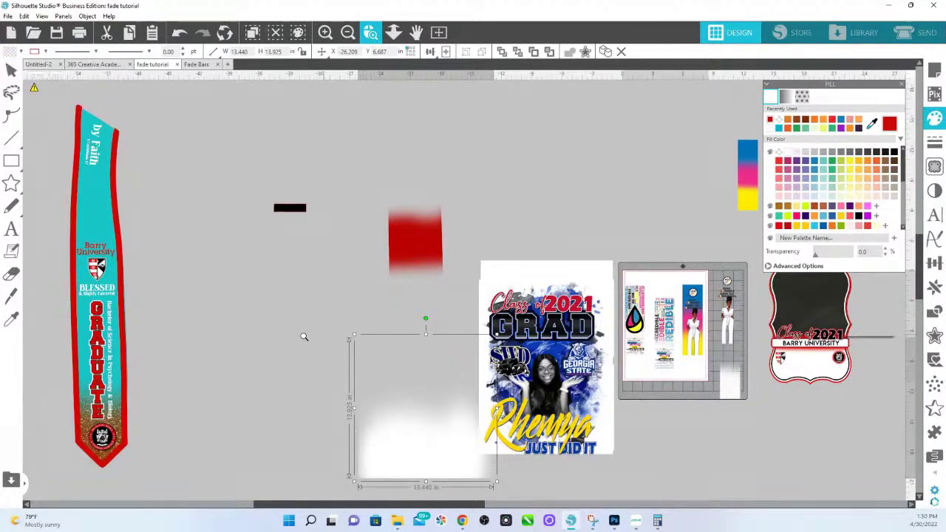
pyautogui.moveTo(785, 506); pyautogui.dragTo(786, 507)
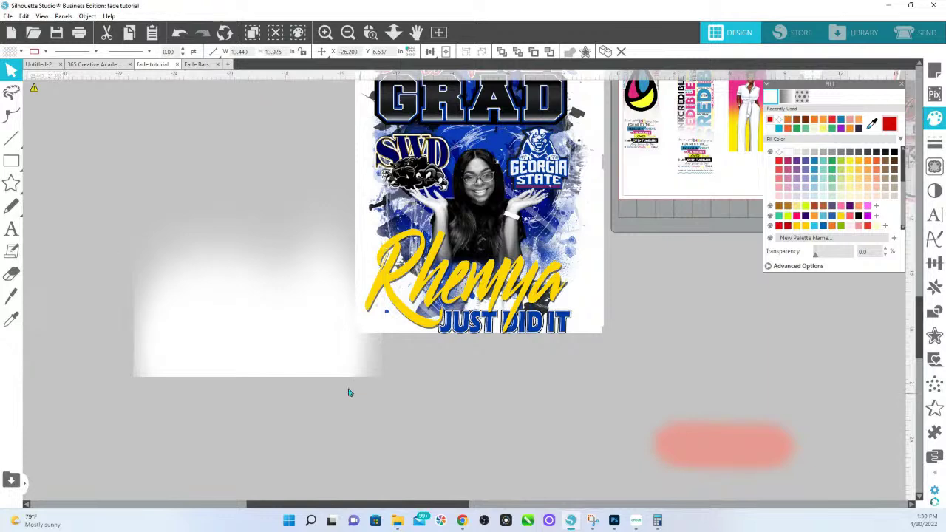
pyautogui.click(935, 191)
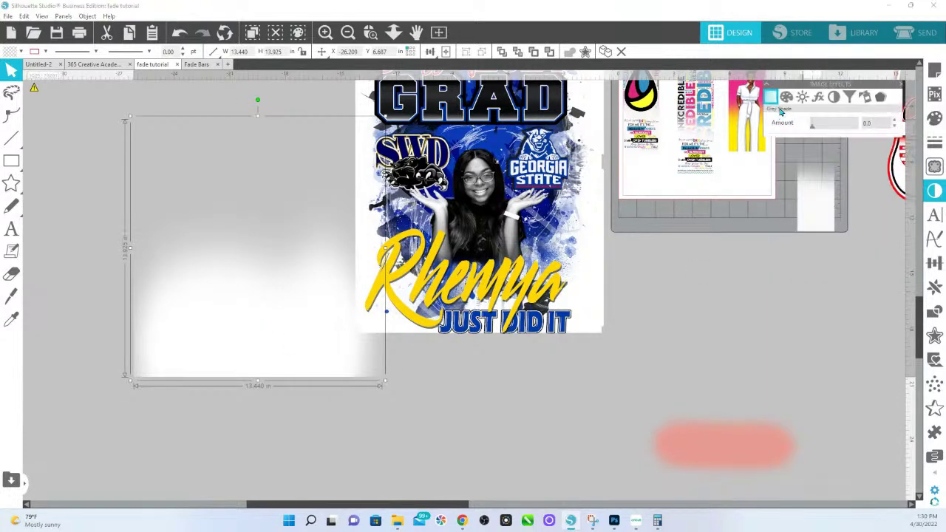
pyautogui.click(803, 98)
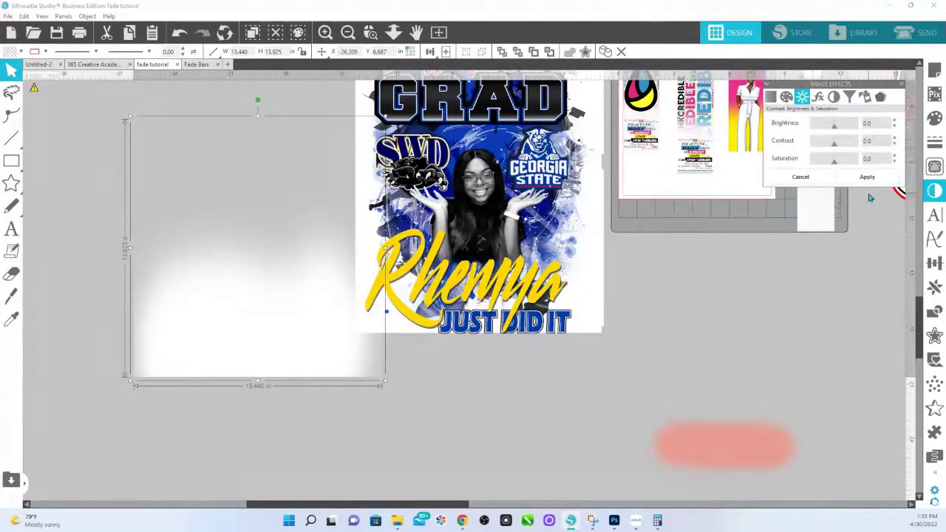
pyautogui.moveTo(834, 125); pyautogui.dragTo(886, 148)
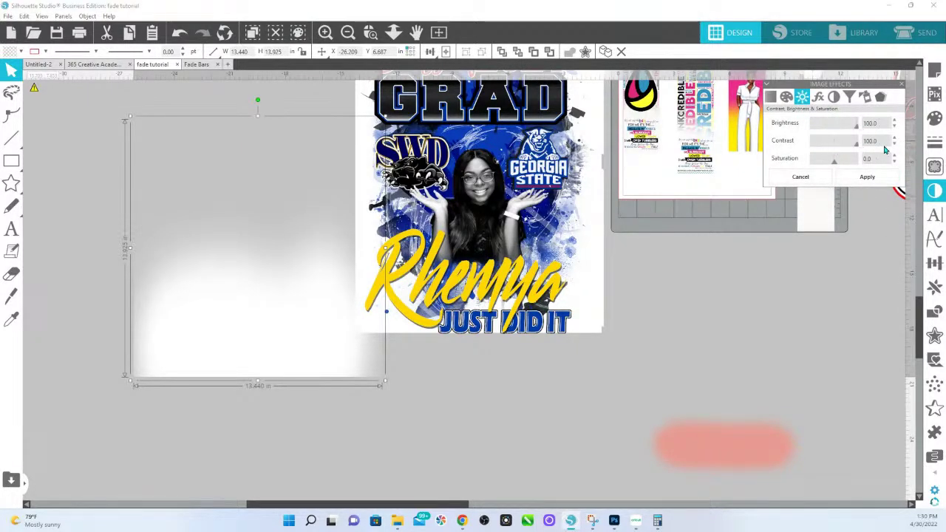
pyautogui.moveTo(833, 161); pyautogui.dragTo(811, 161)
pyautogui.click(874, 180)
# - Nudge the splatter background slightly and lay the white fade over the bottom of the Class of 2021 GRAD design
pyautogui.moveTo(301, 346); pyautogui.dragTo(523, 295)
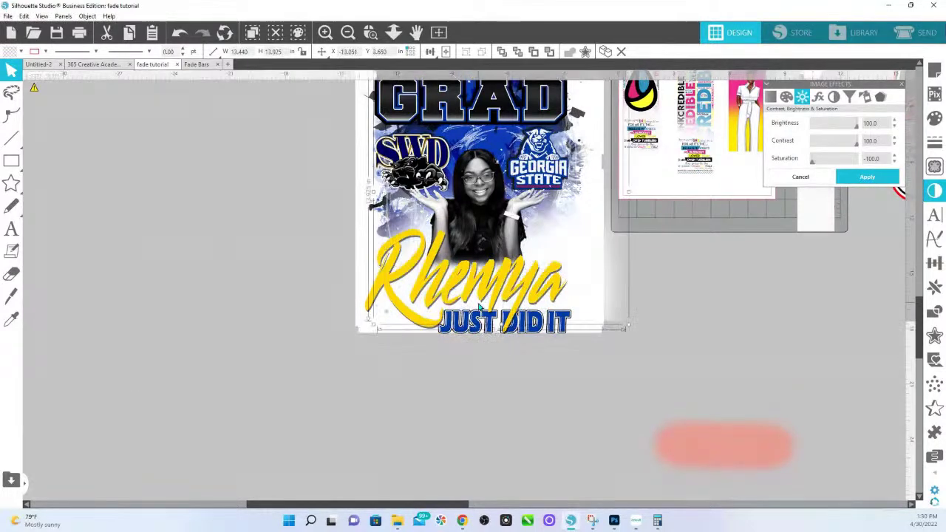
pyautogui.moveTo(457, 317); pyautogui.dragTo(55, 326)
pyautogui.moveTo(359, 332)
pyautogui.mouseDown()
pyautogui.moveTo(386, 348)
pyautogui.moveTo(422, 311)
pyautogui.moveTo(569, 314)
pyautogui.moveTo(363, 328)
pyautogui.mouseUp()
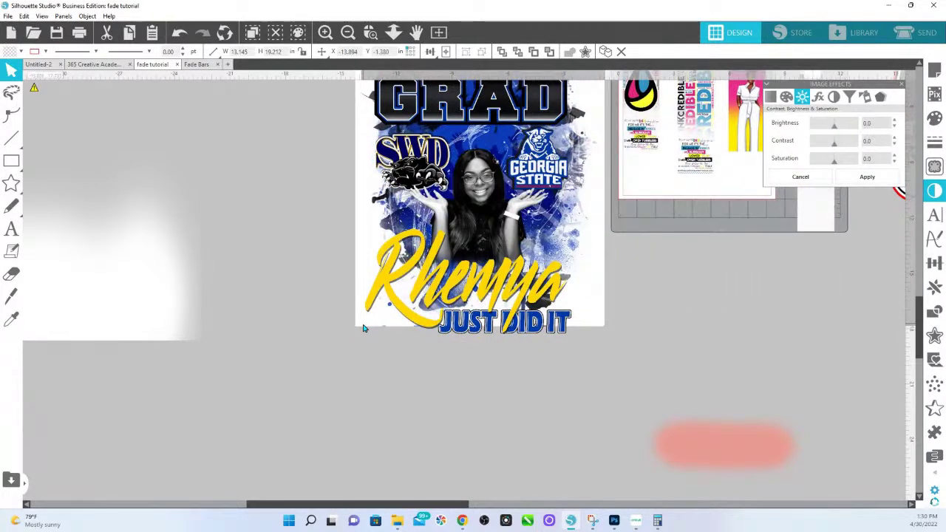
pyautogui.click(40, 344)
pyautogui.moveTo(116, 313); pyautogui.dragTo(521, 313)
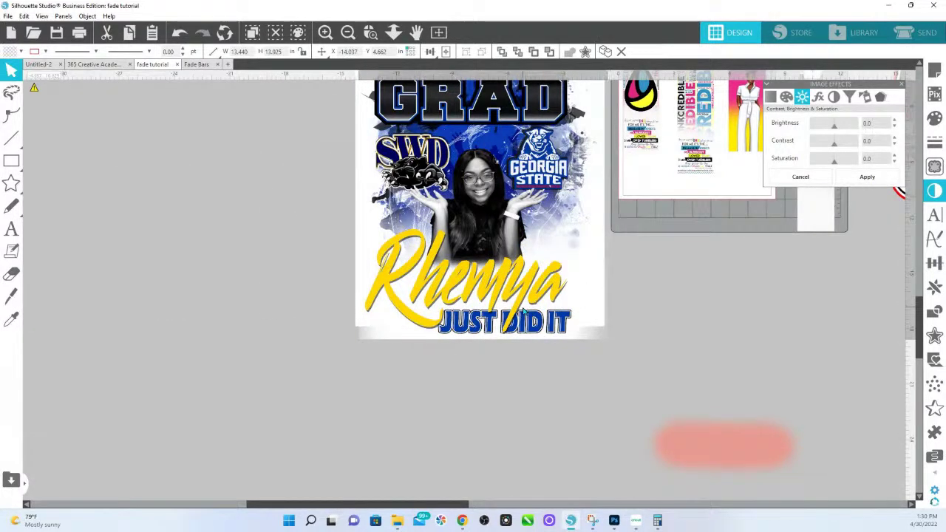
# - Line up the white fade and the splatter background along the bottom edge of the GRAD design
pyautogui.click(524, 313)
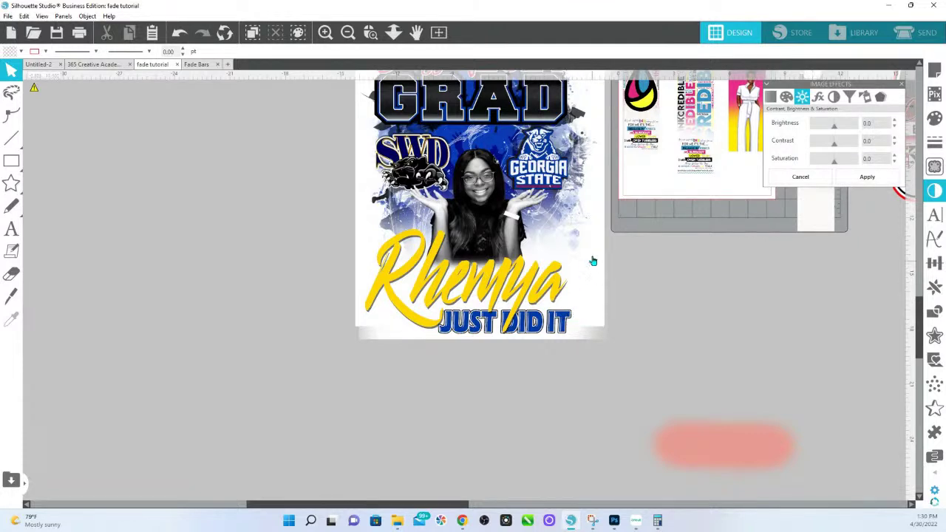
pyautogui.moveTo(583, 338); pyautogui.dragTo(582, 324)
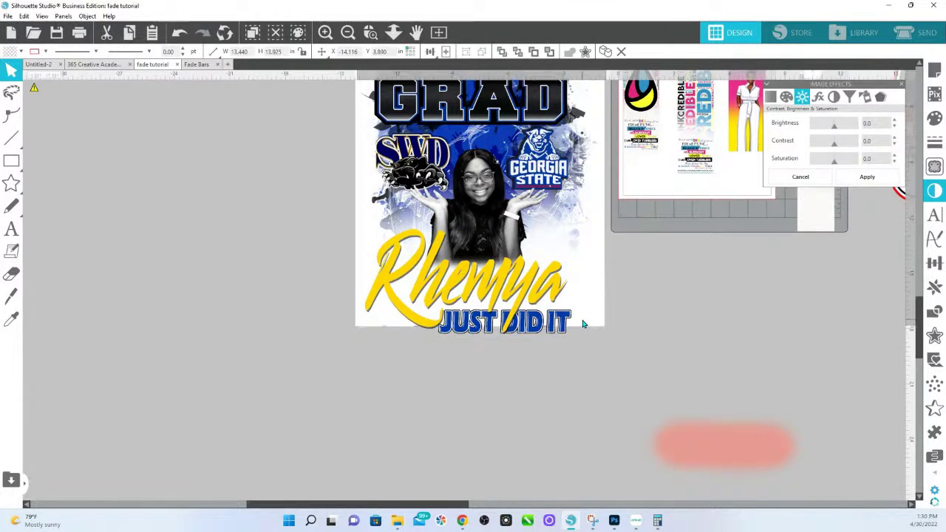
pyautogui.click(619, 317)
pyautogui.moveTo(638, 359); pyautogui.dragTo(589, 281)
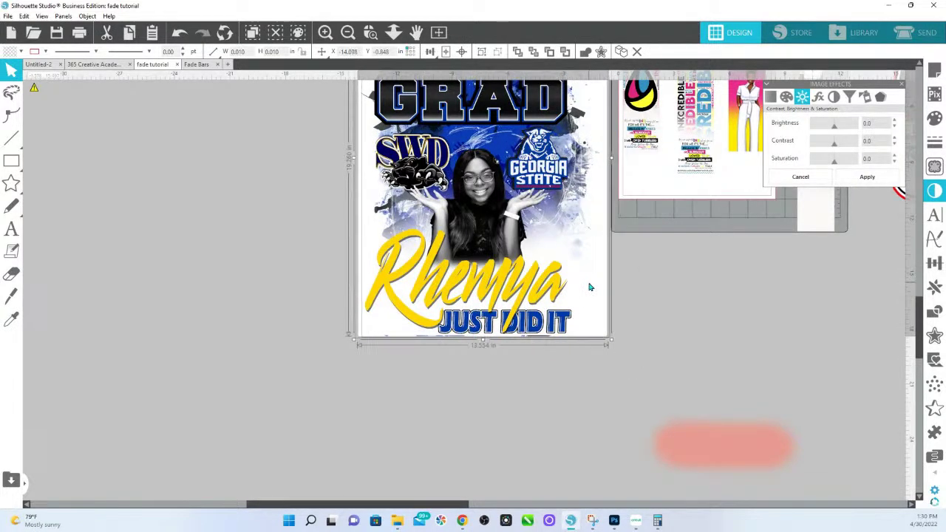
pyautogui.click(513, 416)
pyautogui.click(389, 332)
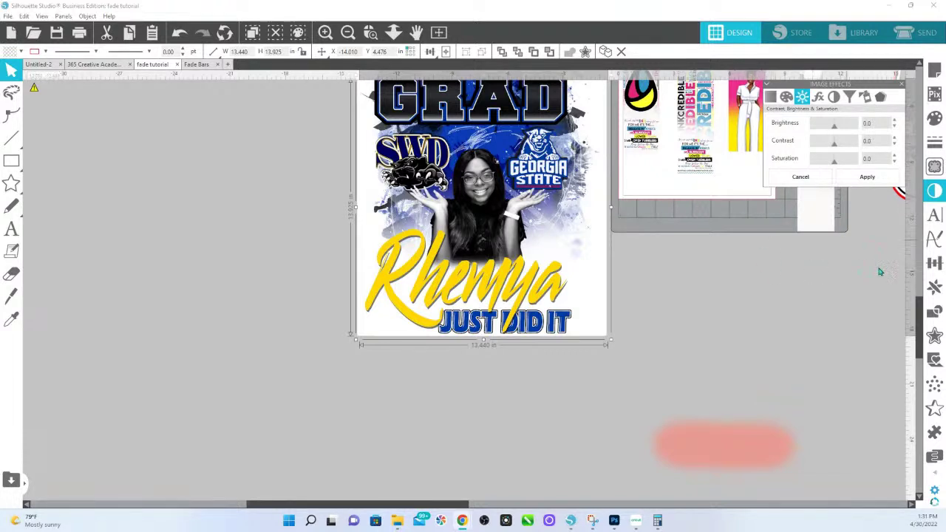
# - Bring up the Fade Bars document and switch to the shop.hsink365.com store in Chrome
pyautogui.click(202, 65)
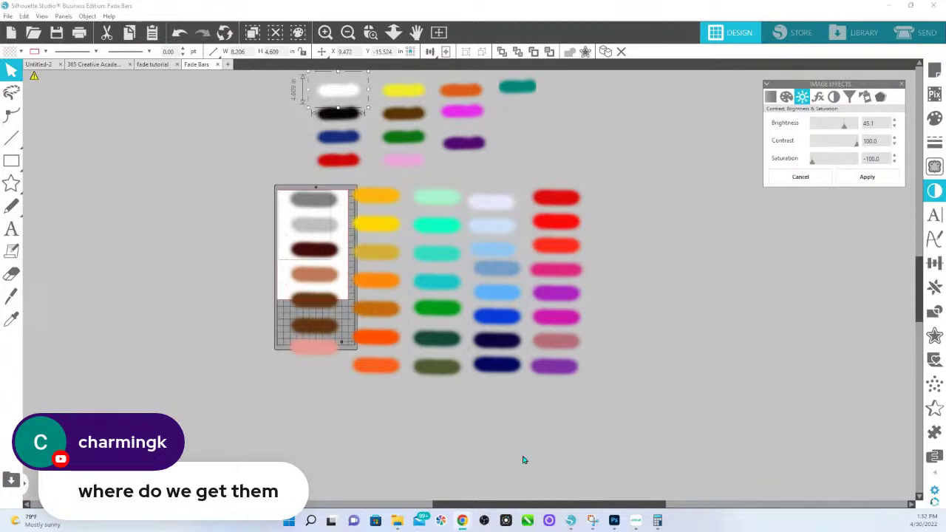
pyautogui.moveTo(462, 521)
pyautogui.click(255, 453)
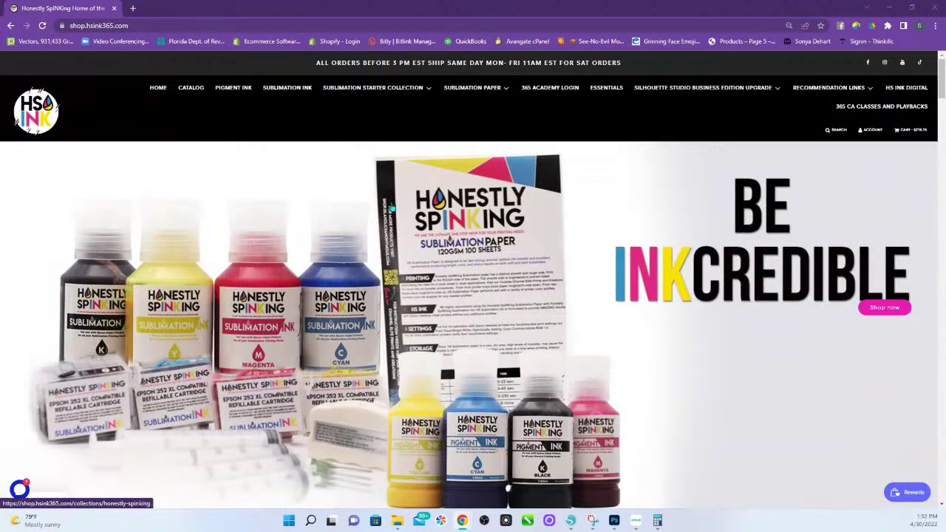
# - Browse the Top Silhouette Studio Trainings section of the store's home page
pyautogui.scroll(-5, 426, 256)
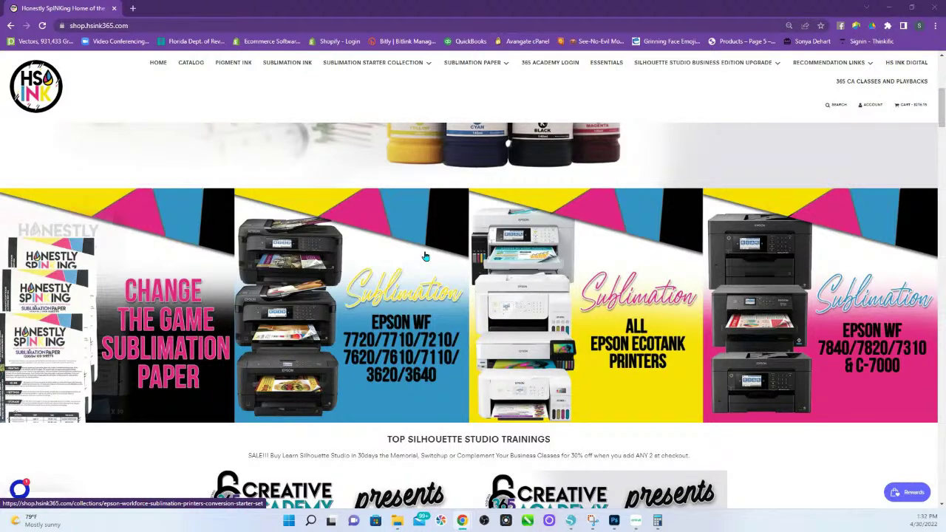
pyautogui.scroll(-3, 425, 256)
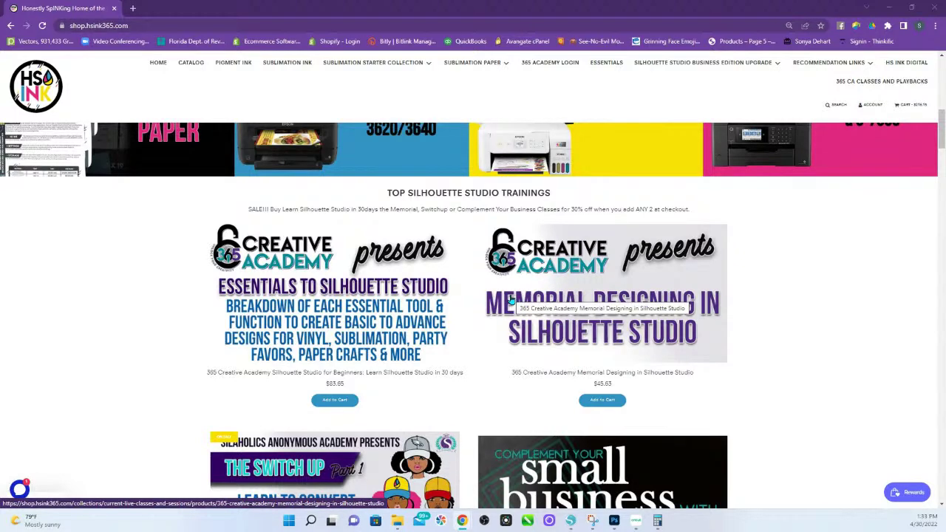
pyautogui.scroll(-3, 422, 441)
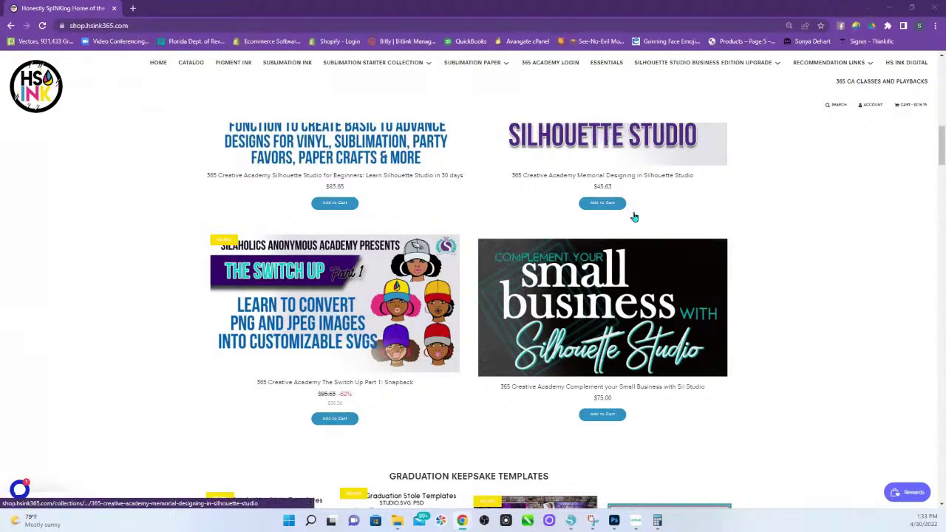
pyautogui.scroll(2, 574, 353)
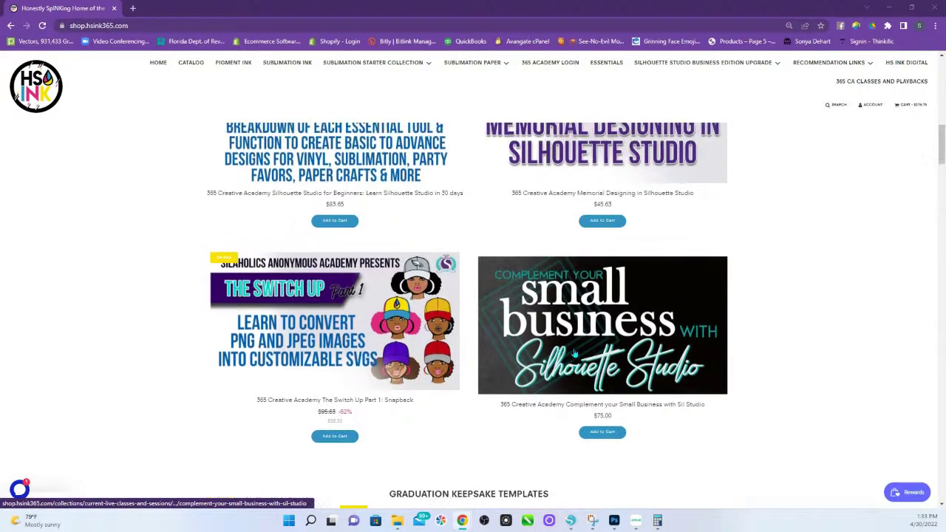
pyautogui.scroll(1, 574, 353)
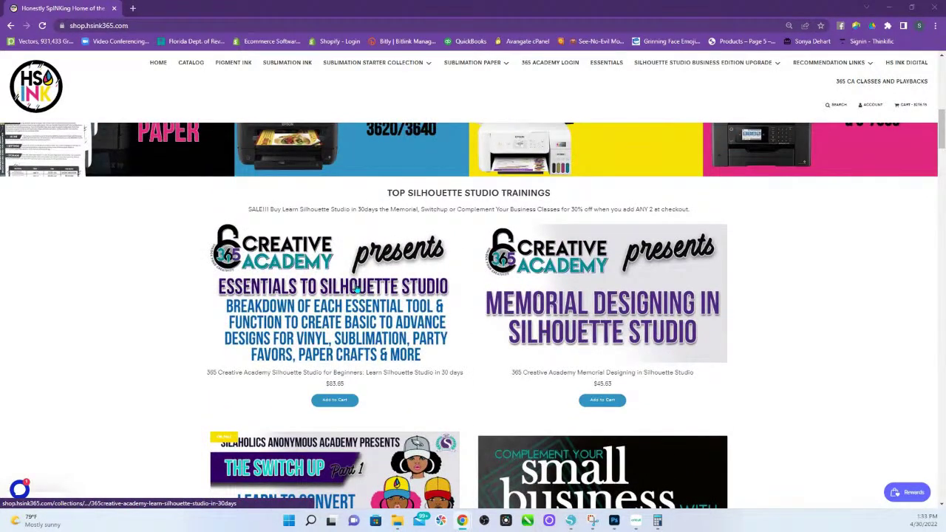
# - Review the courses and bundle discounts in the shopping cart and close it
pyautogui.click(910, 105)
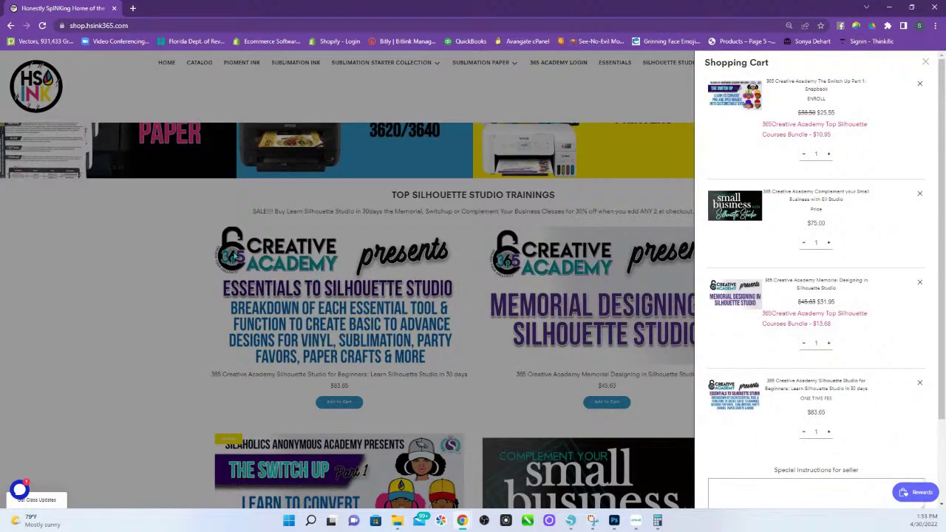
pyautogui.click(925, 62)
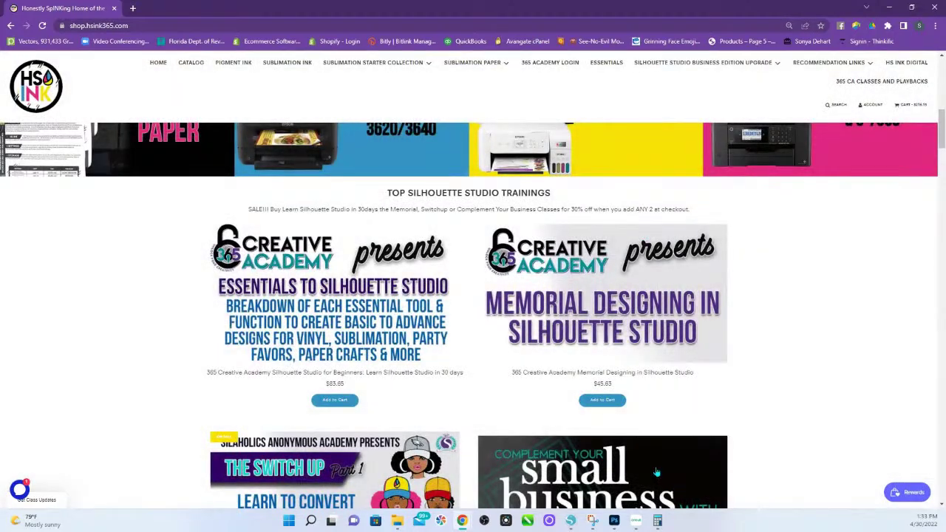
pyautogui.click(398, 470)
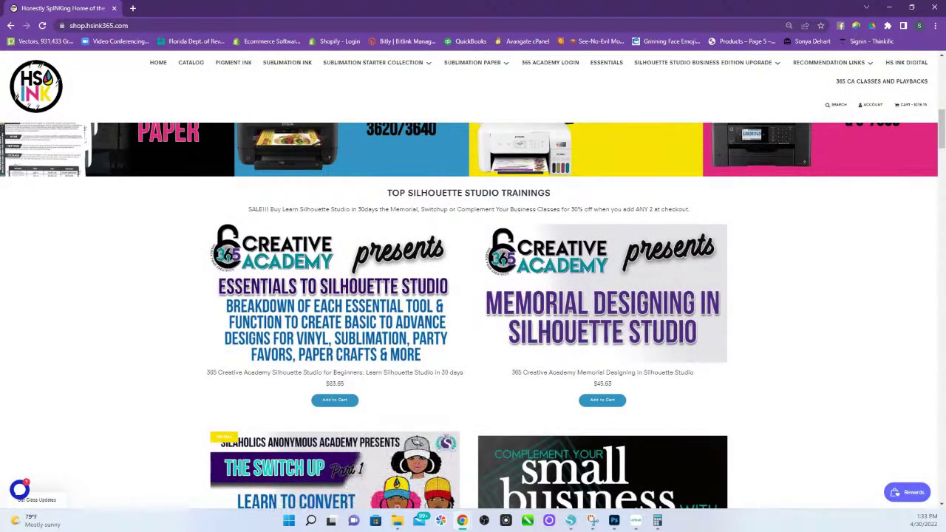